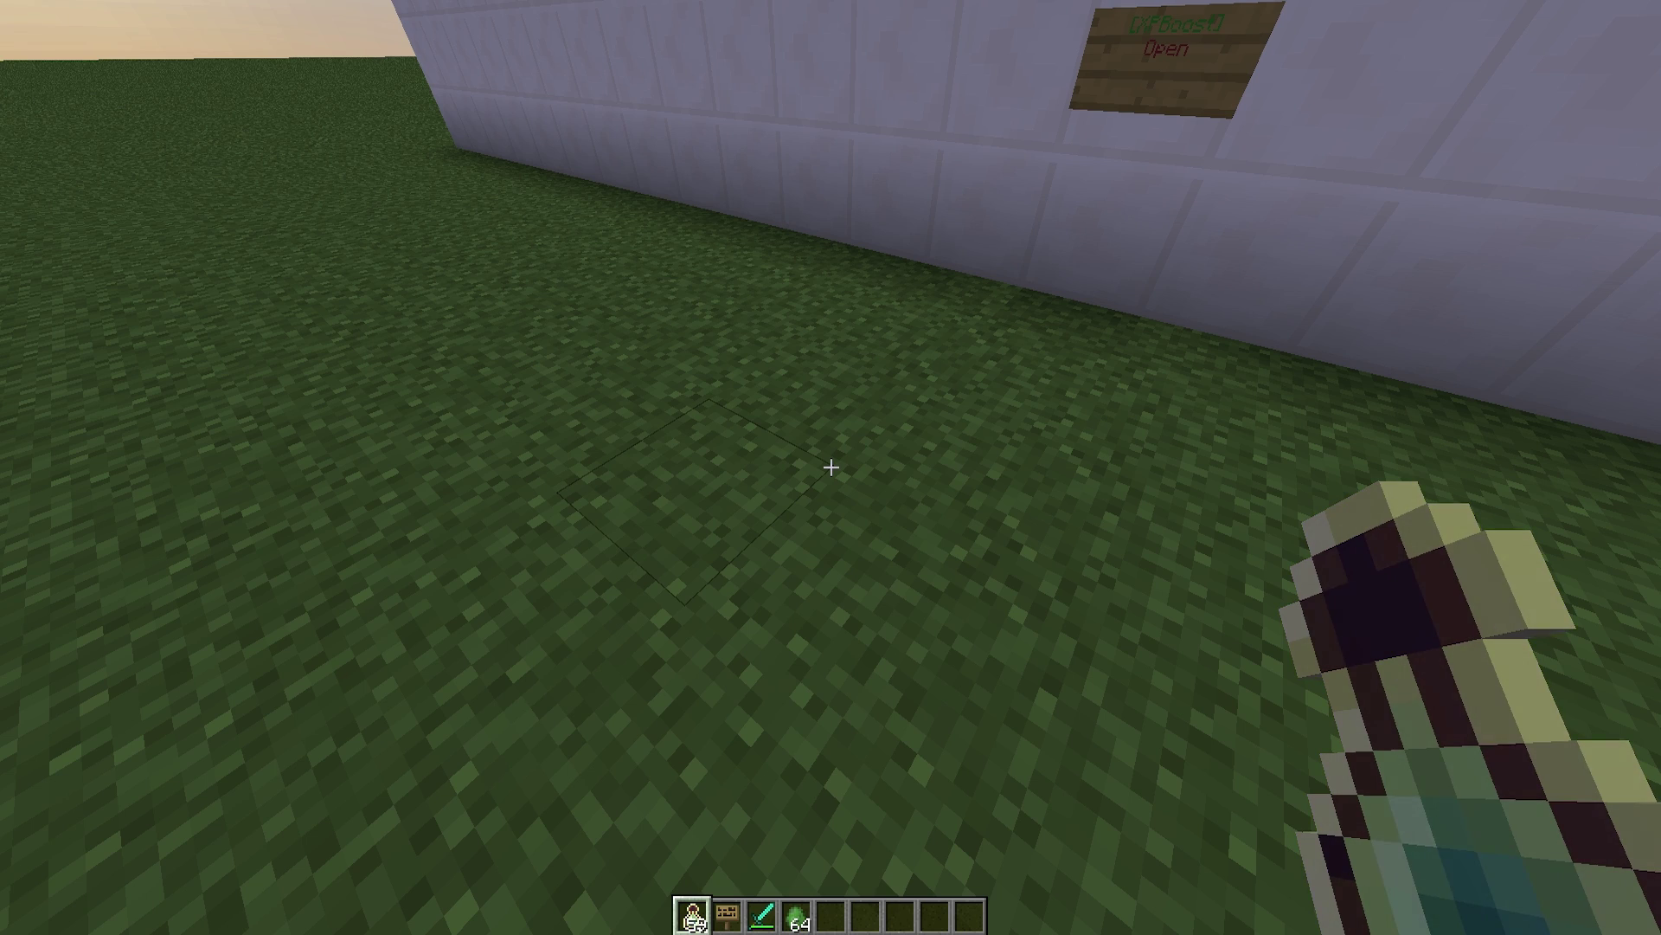
Review the XPBoost command list in the chat history.
scroll(831, 468, "down", 2)
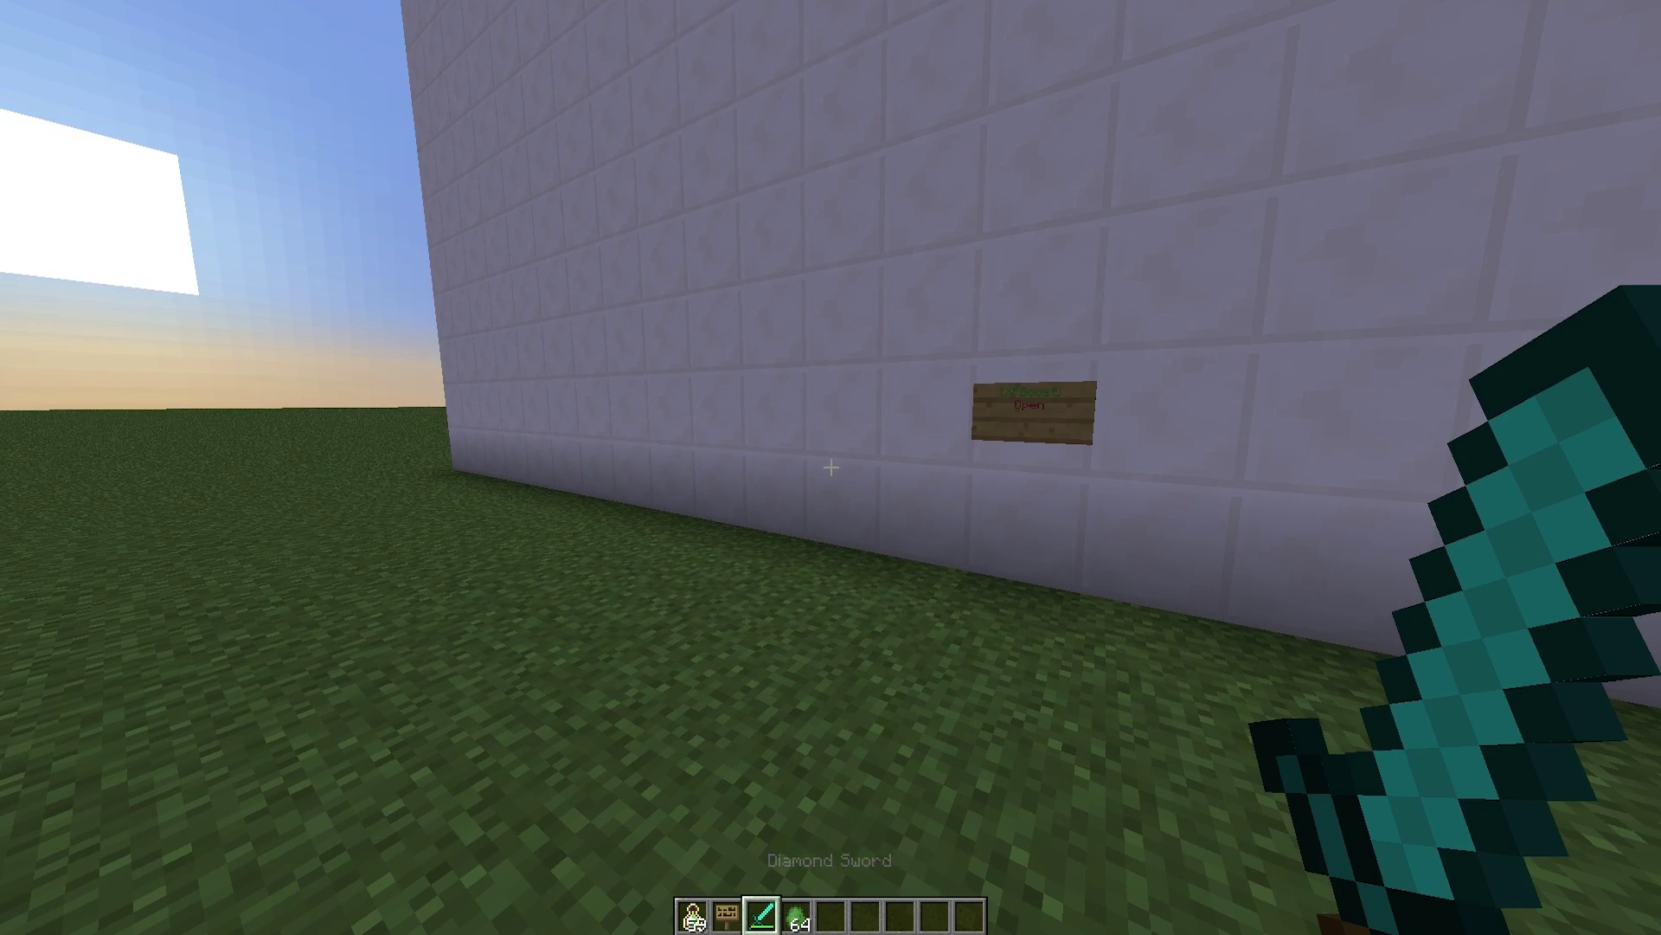
scroll(830, 467, "down", 1)
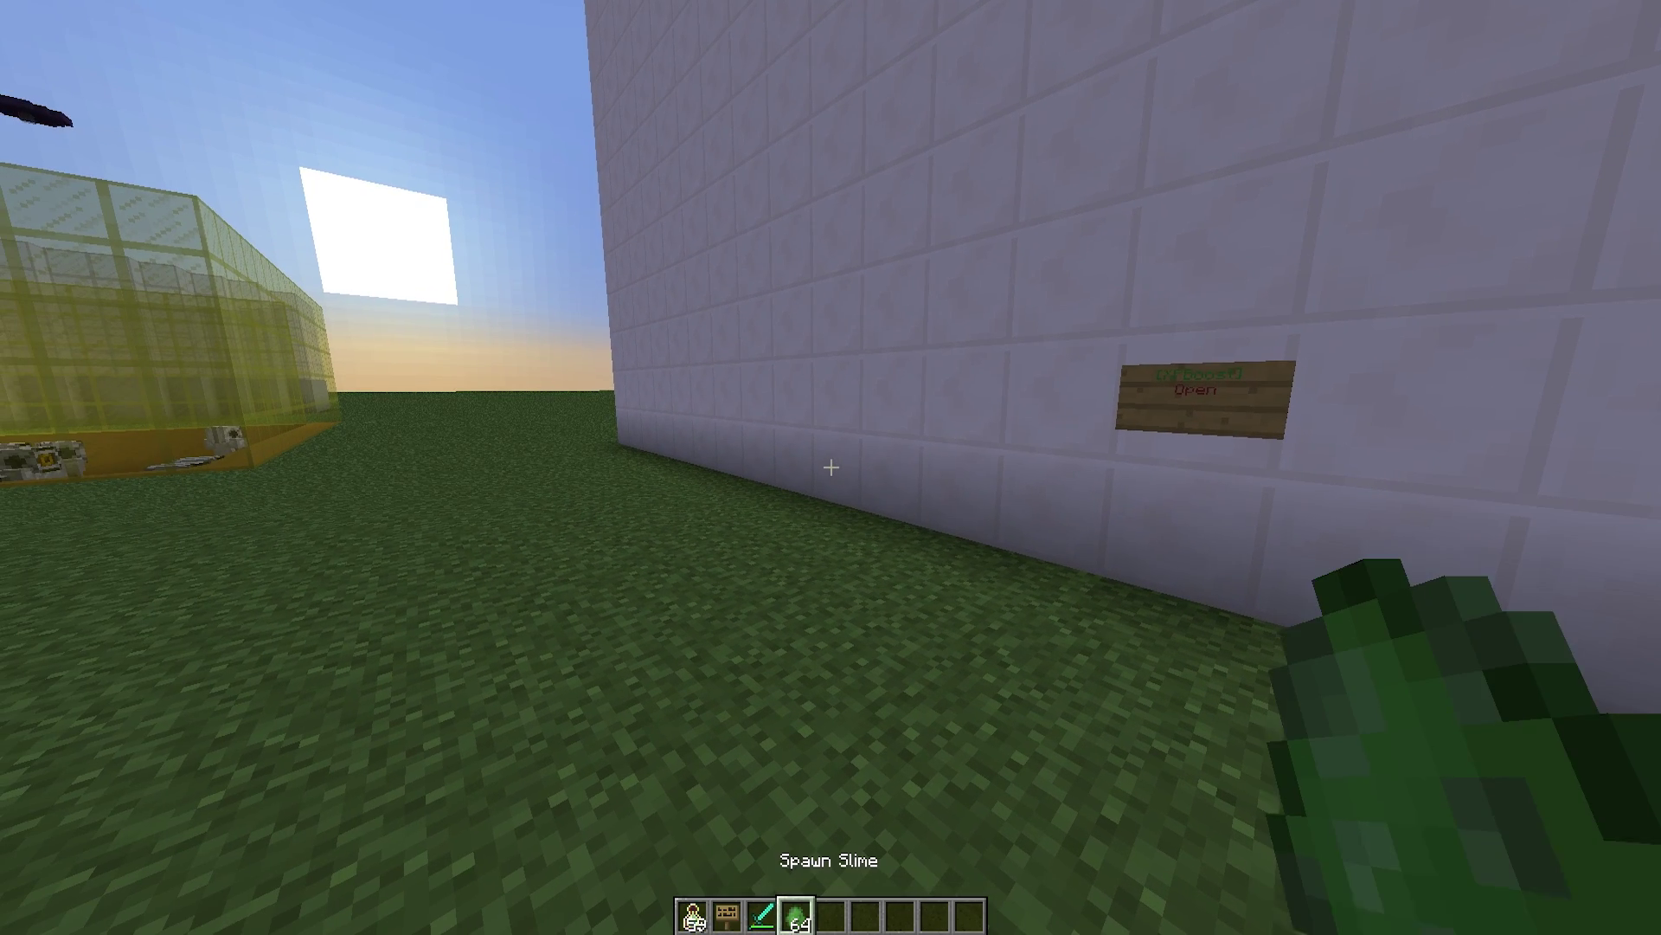
key("t")
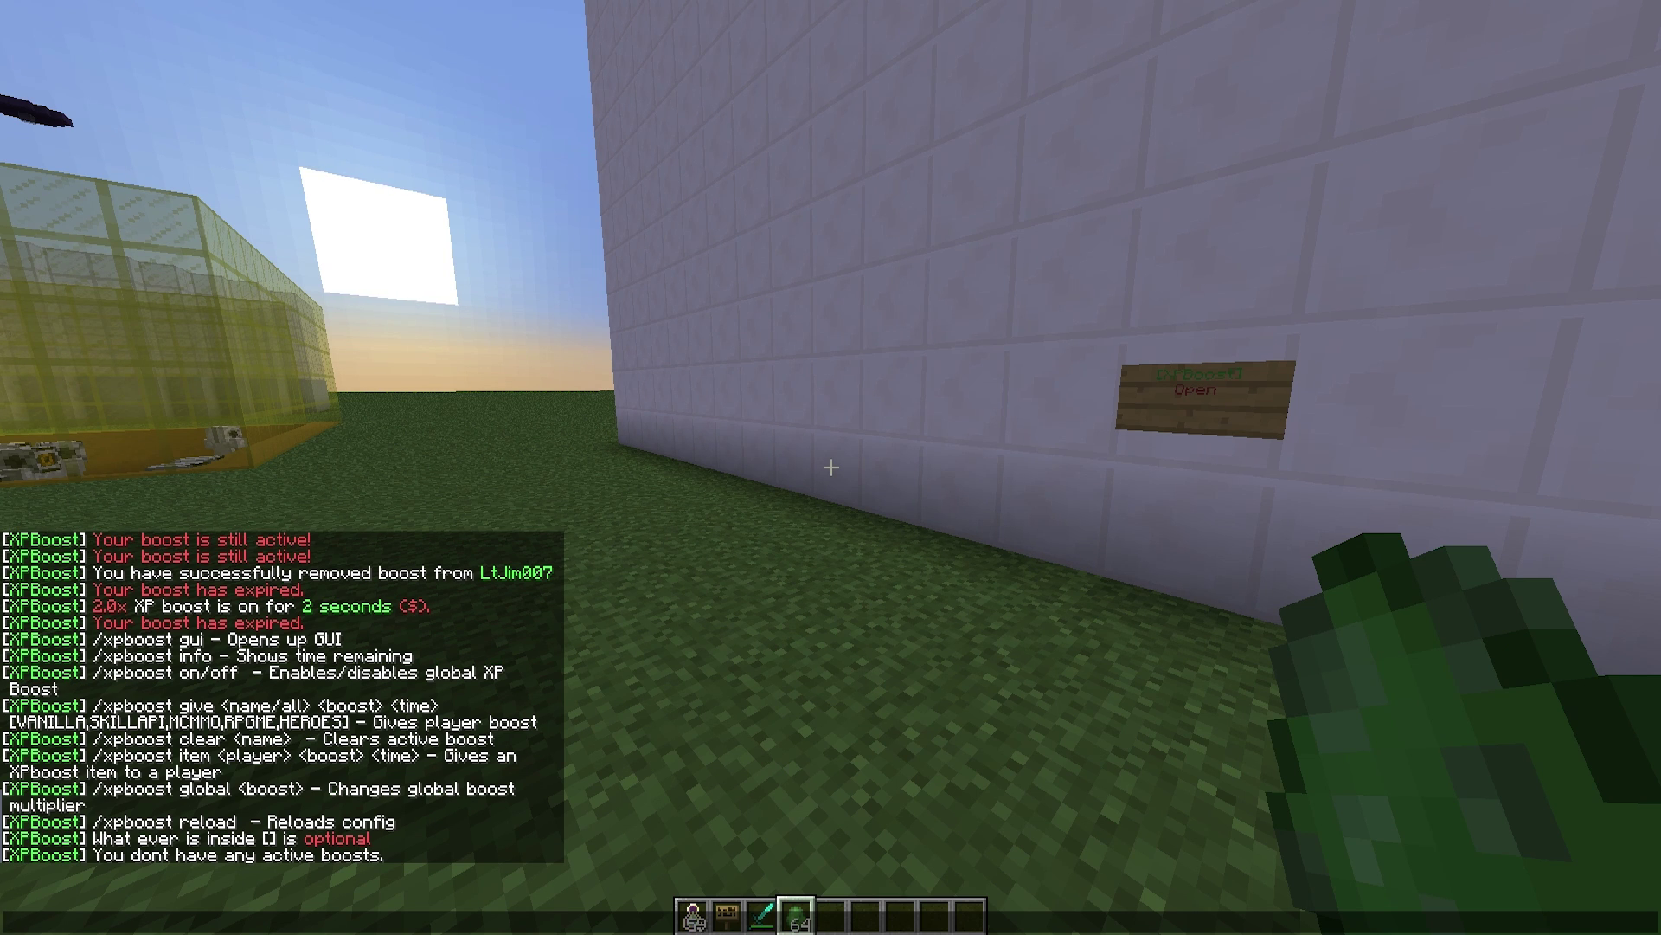
Place a wall sign beside the existing [XPBoost] sign, with "&a[xpboost]" on the first line and a coloured "Open" on the second.
key("w")
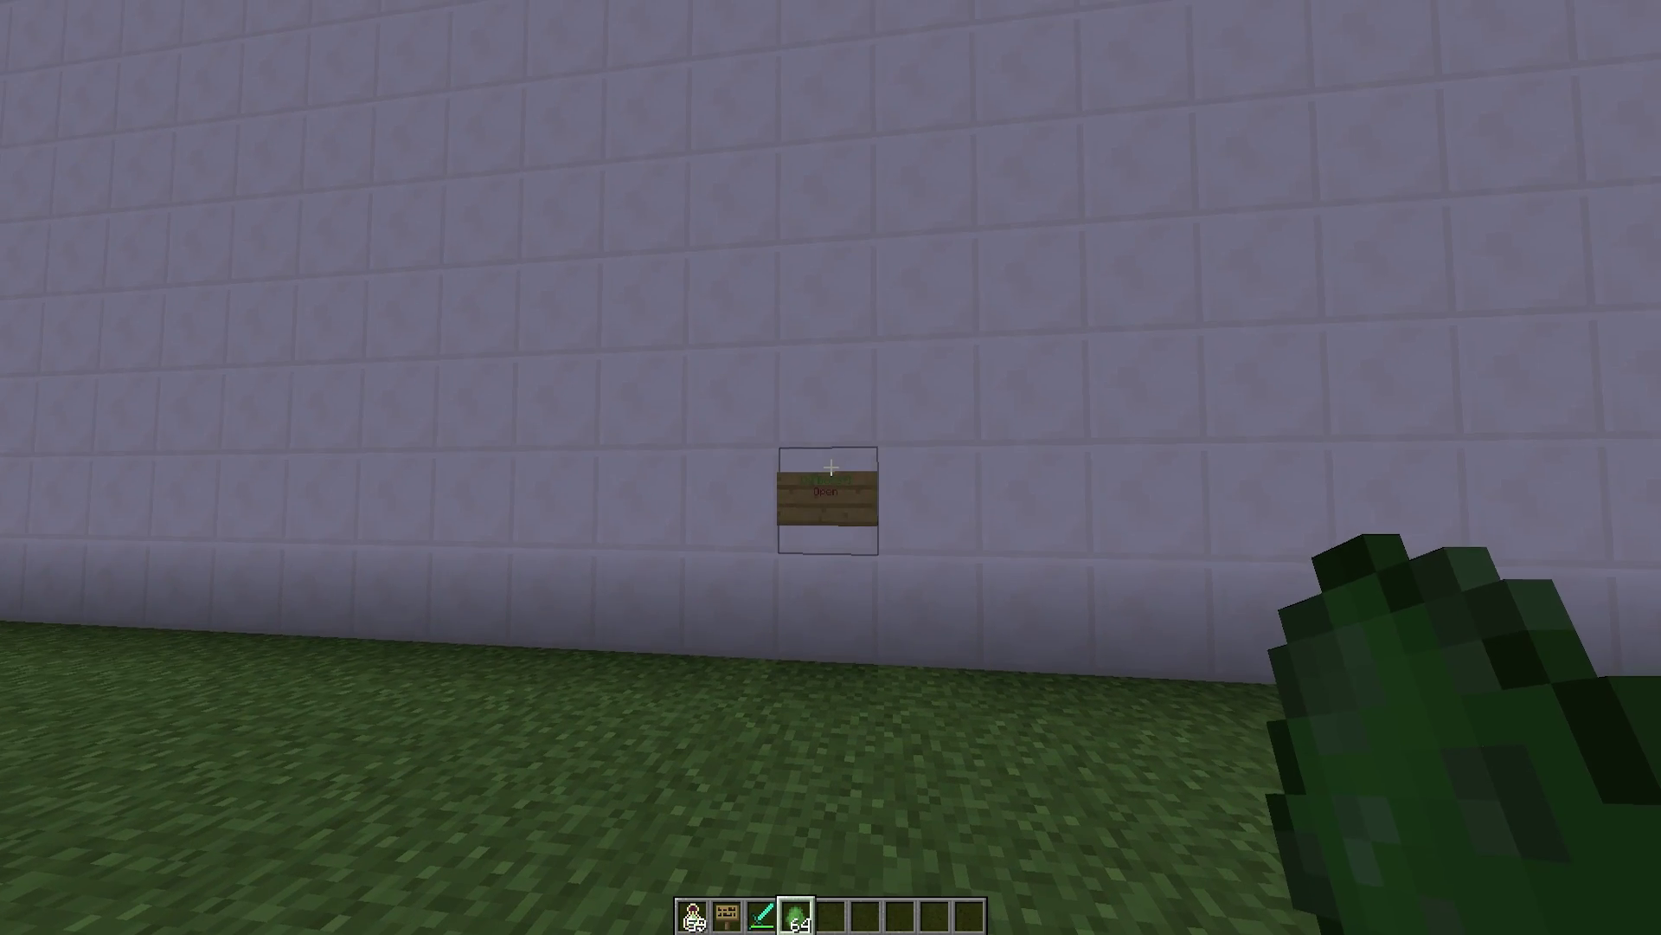
key("2")
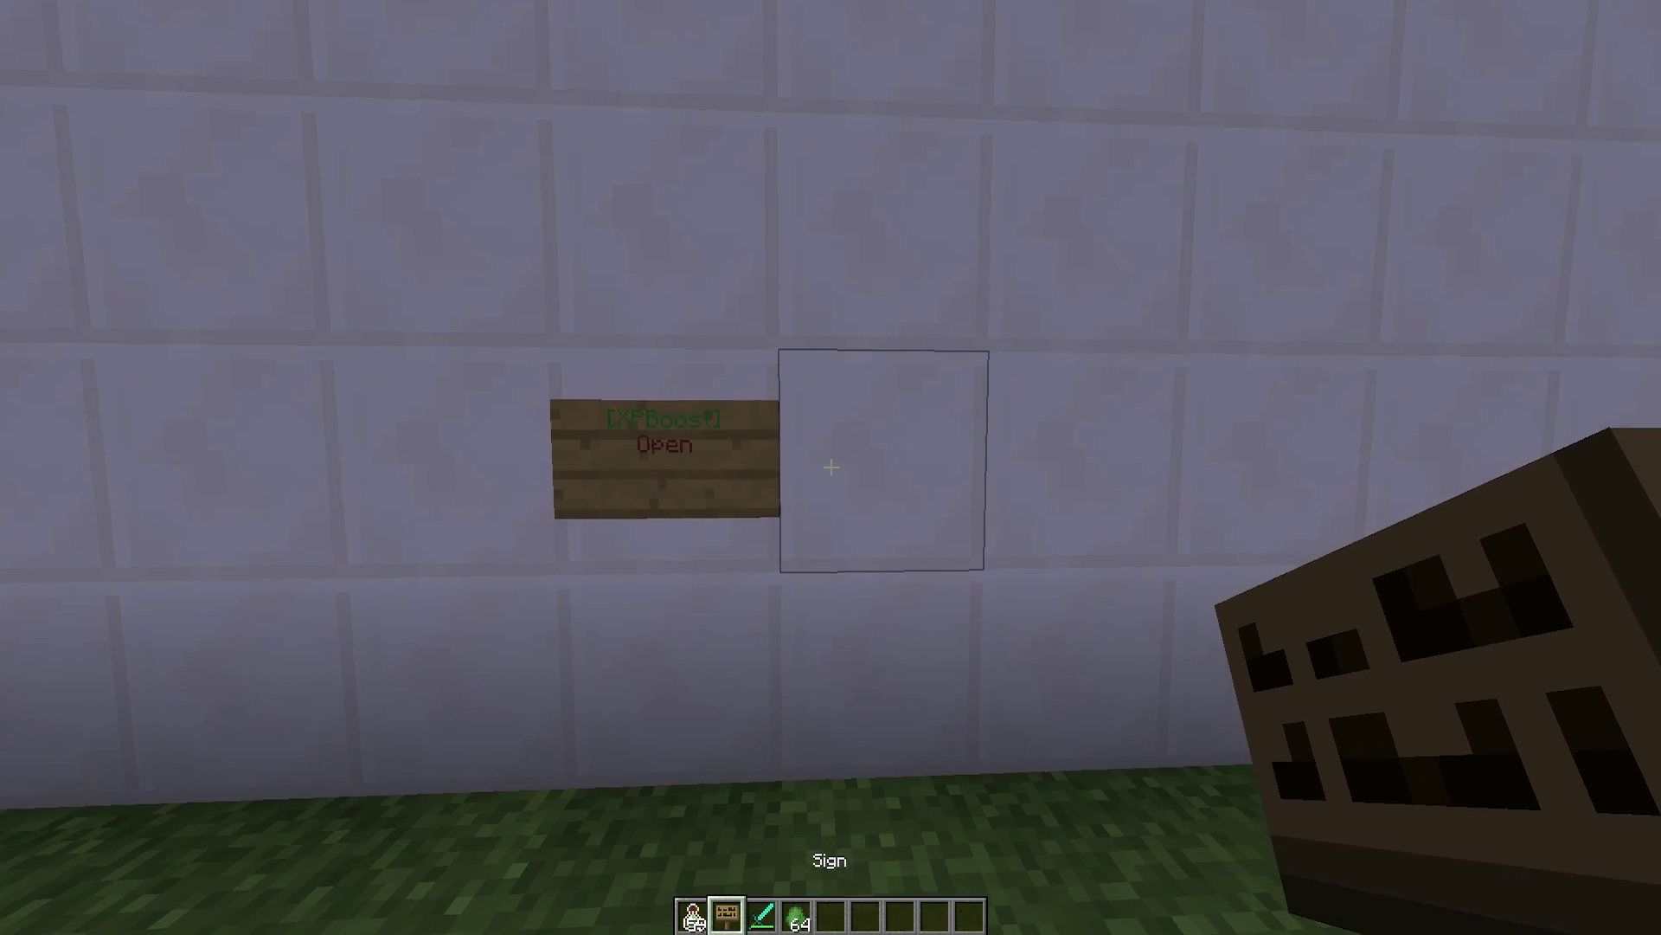
right_click(830, 468)
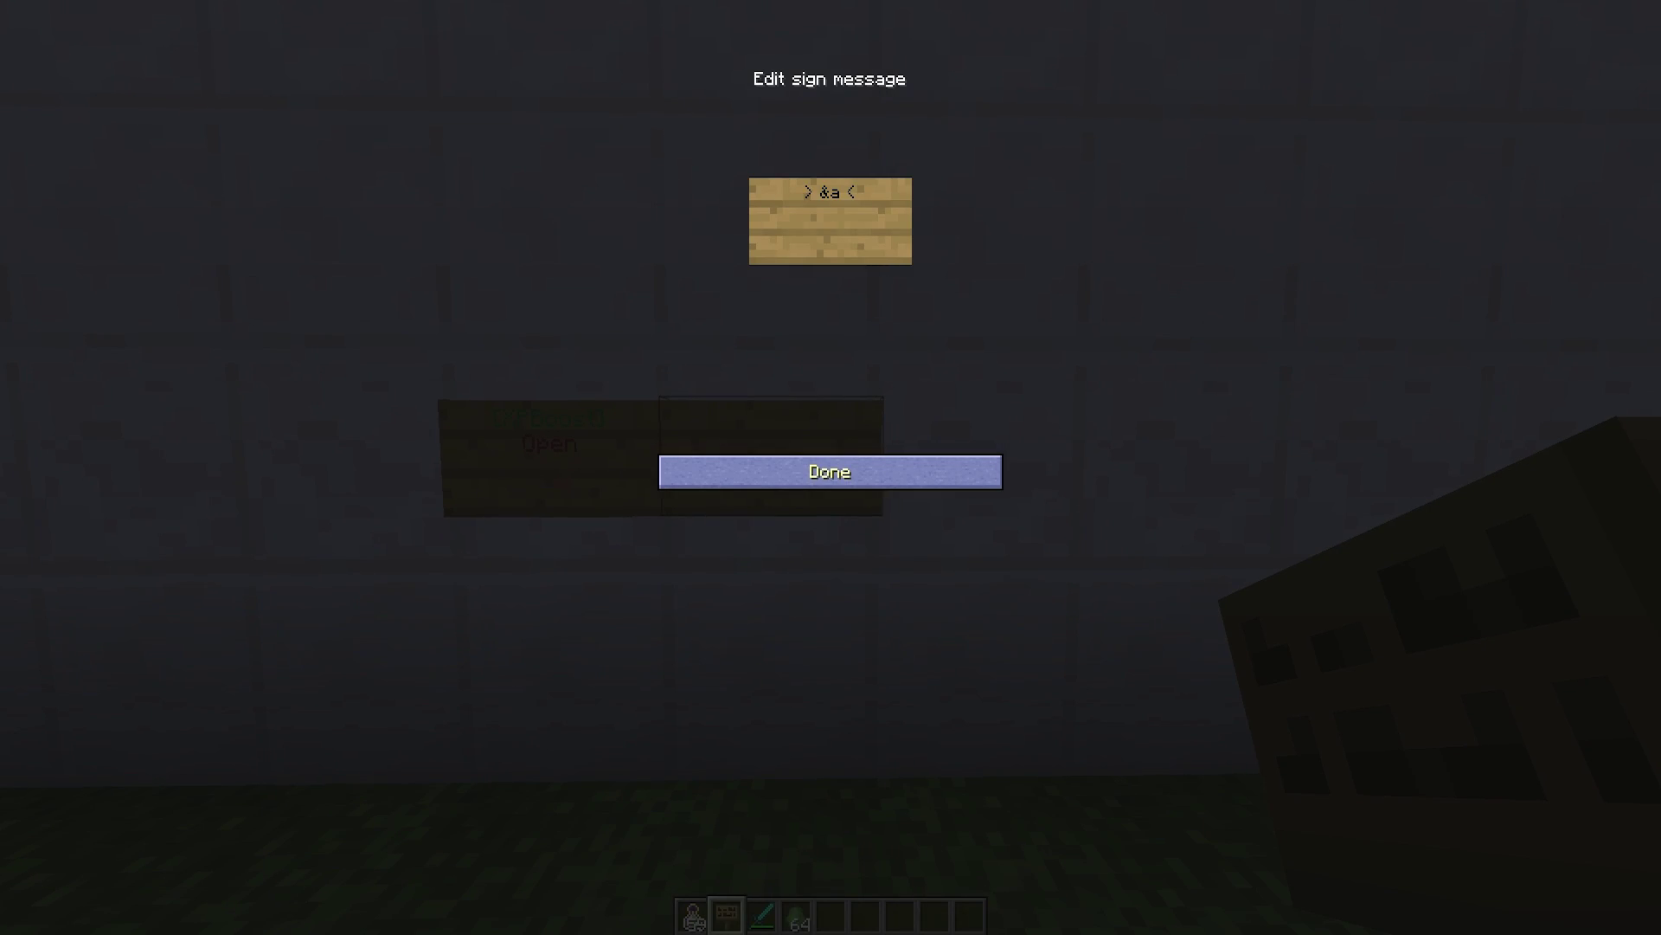
type("&a[xpboost]")
key("Return")
left_click(829, 472)
Test the shop signs empty-handed by opening the XP Boost Shop, and try to buy the 3.5x XP Boost for 5000$.
key("w")
key("3")
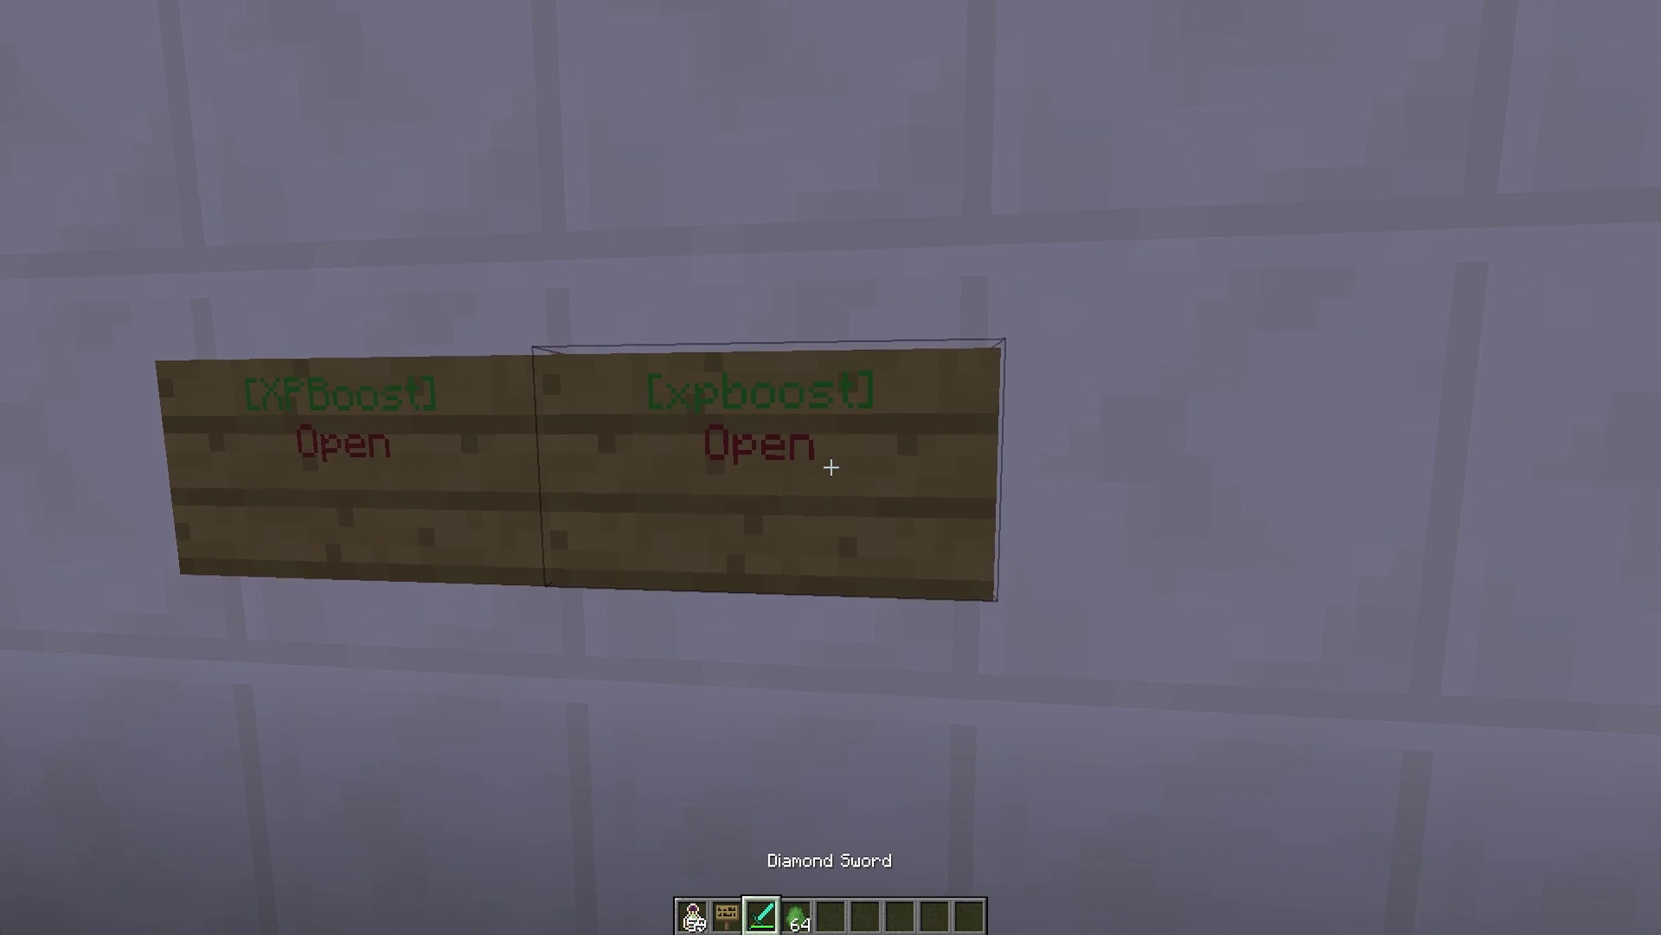
key("5")
right_click(831, 467)
key("Escape")
right_click(831, 468)
key("Escape")
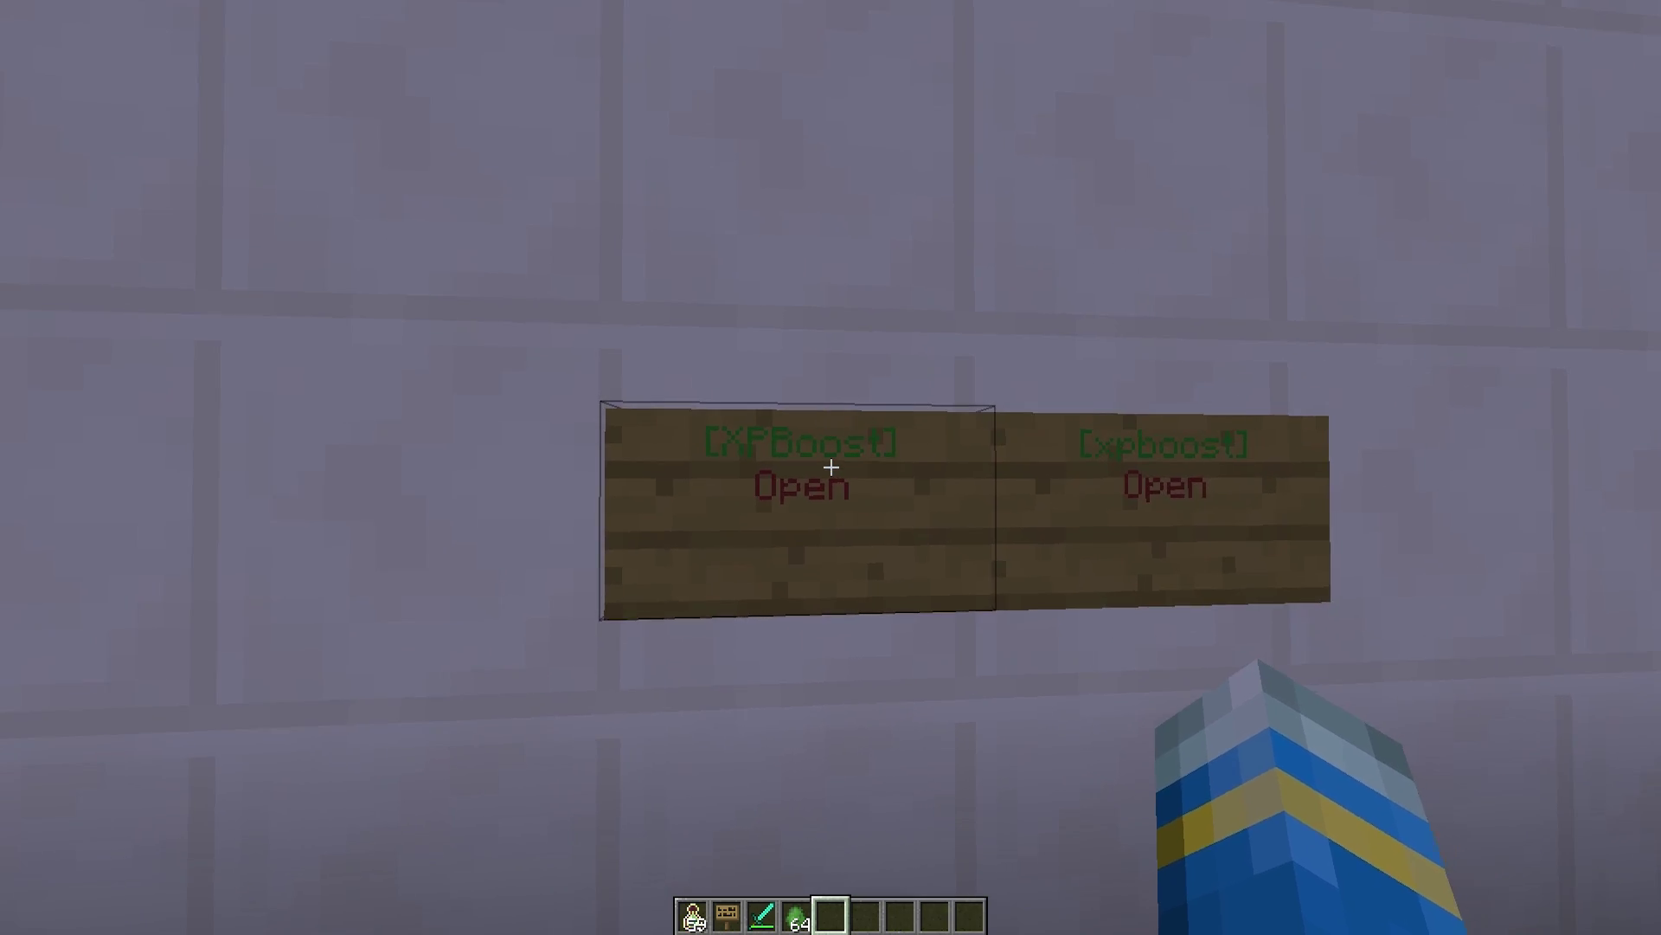
right_click(831, 468)
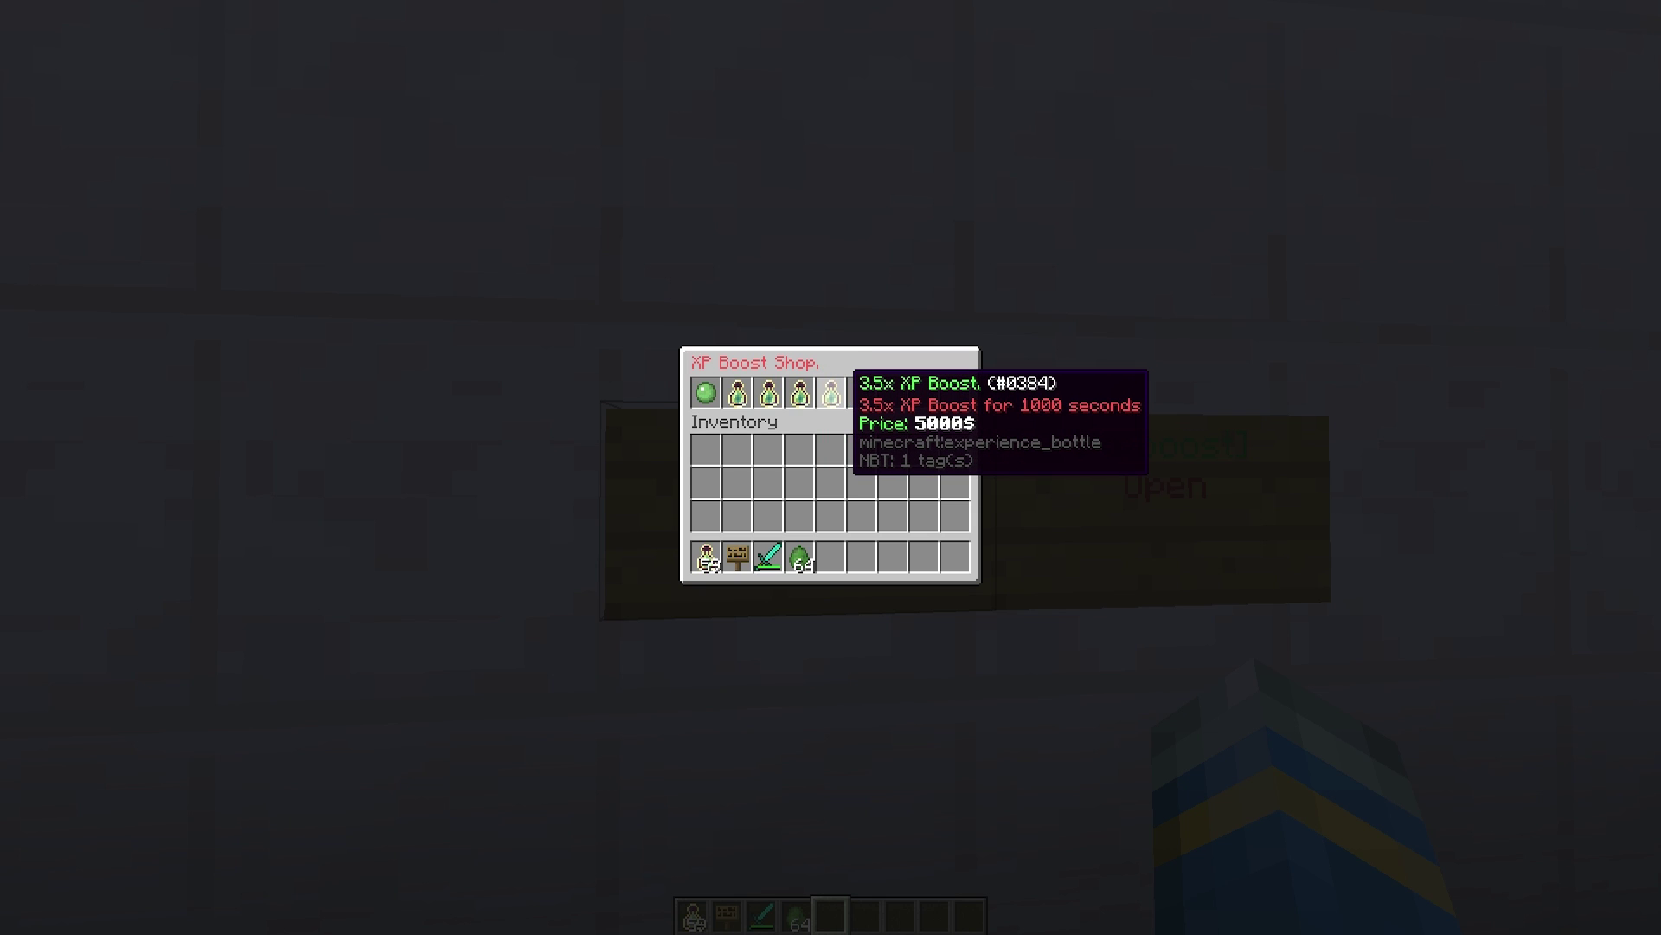
left_click(830, 392)
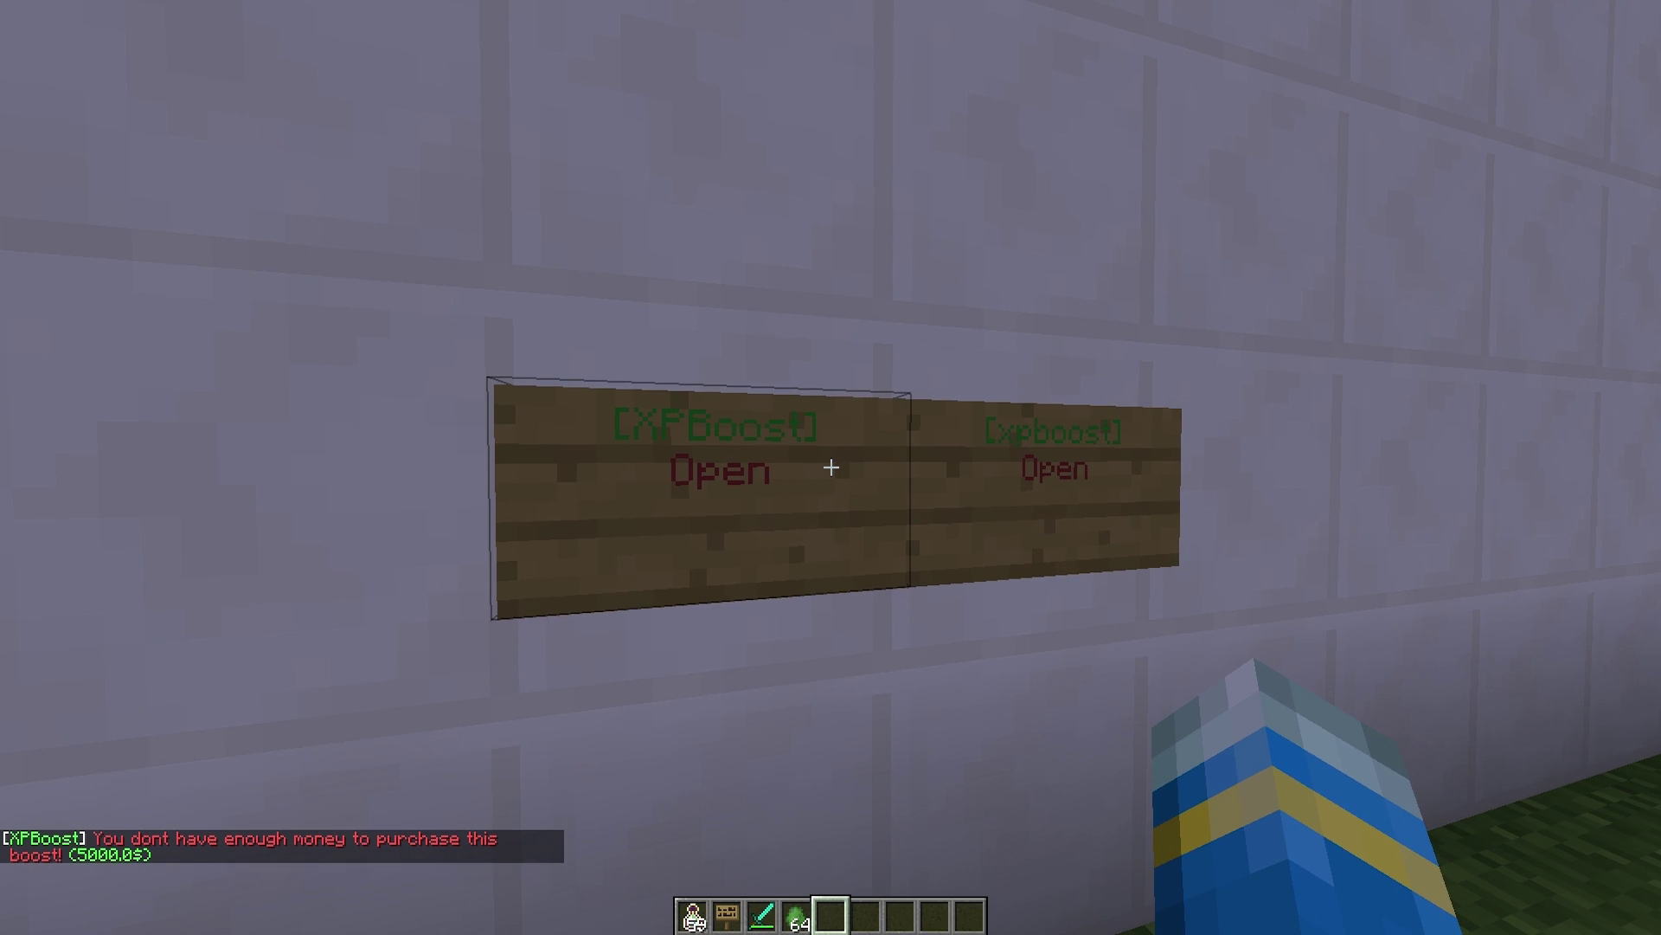
Add 10000000 to the player's own balance with /eco give and buy the 3.5x XP Boost from the sign shop.
type("/eco")
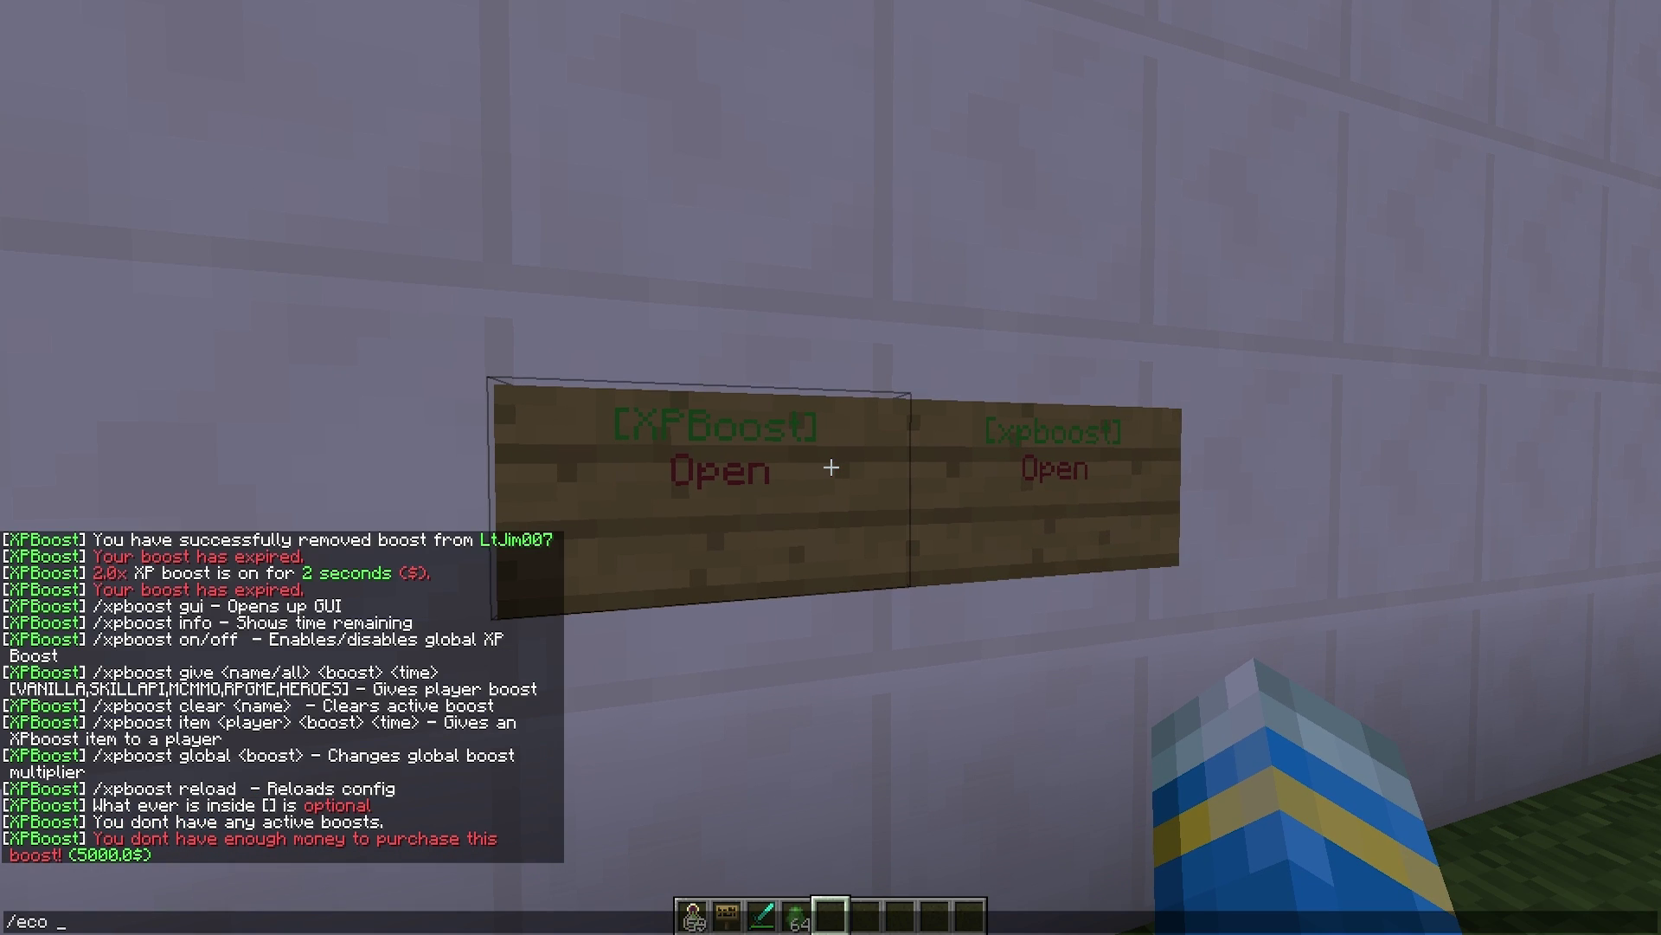
type(" give LtJim007 10000000")
key("Return")
right_click(830, 467)
left_click(790, 381)
Throw experience bottles onto the grass to test the boost and review the XP messages in chat.
scroll(830, 468, "up", 3)
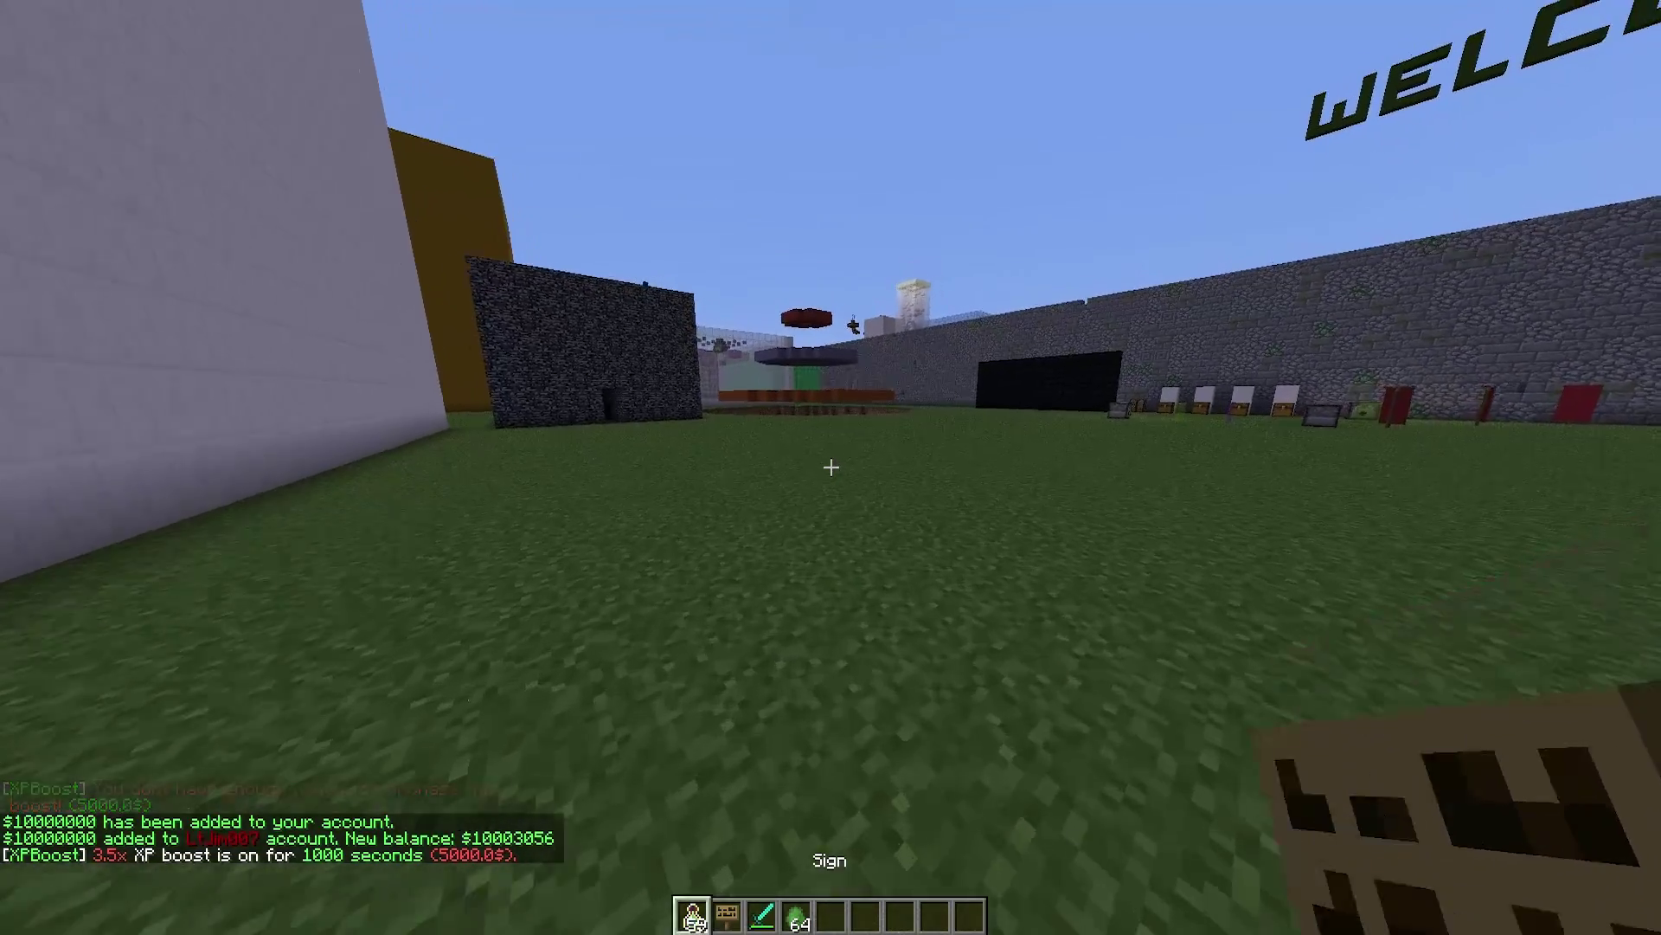
scroll(831, 468, "down", 1)
scroll(831, 467, "up", 2)
right_click(830, 467)
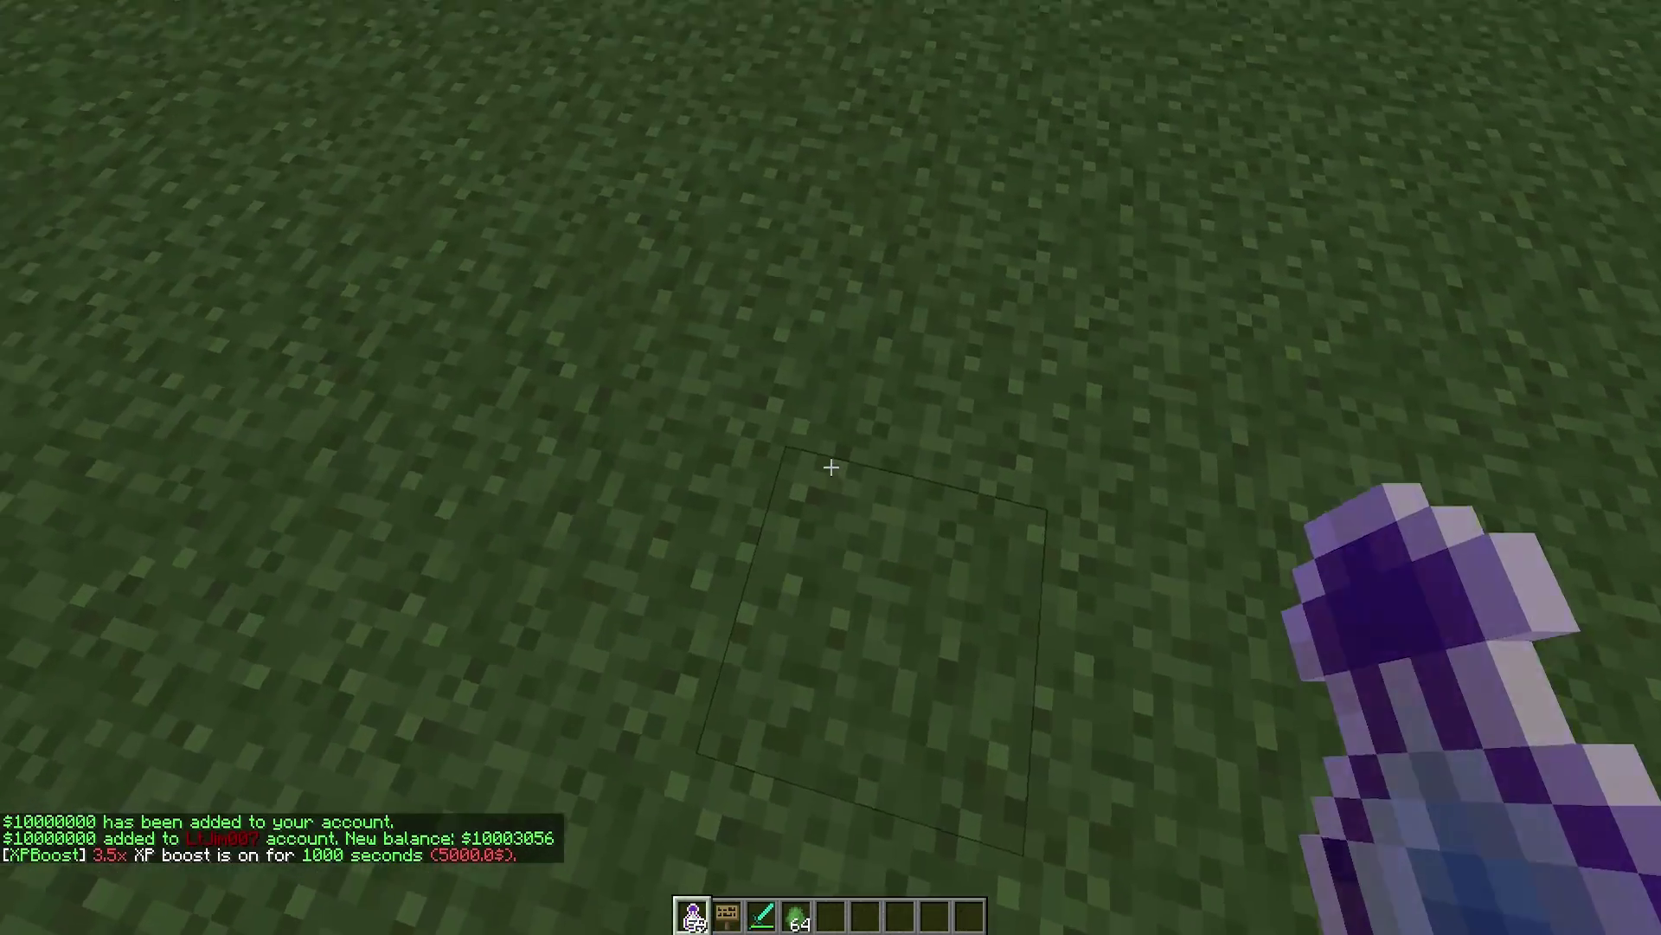
right_click(830, 467)
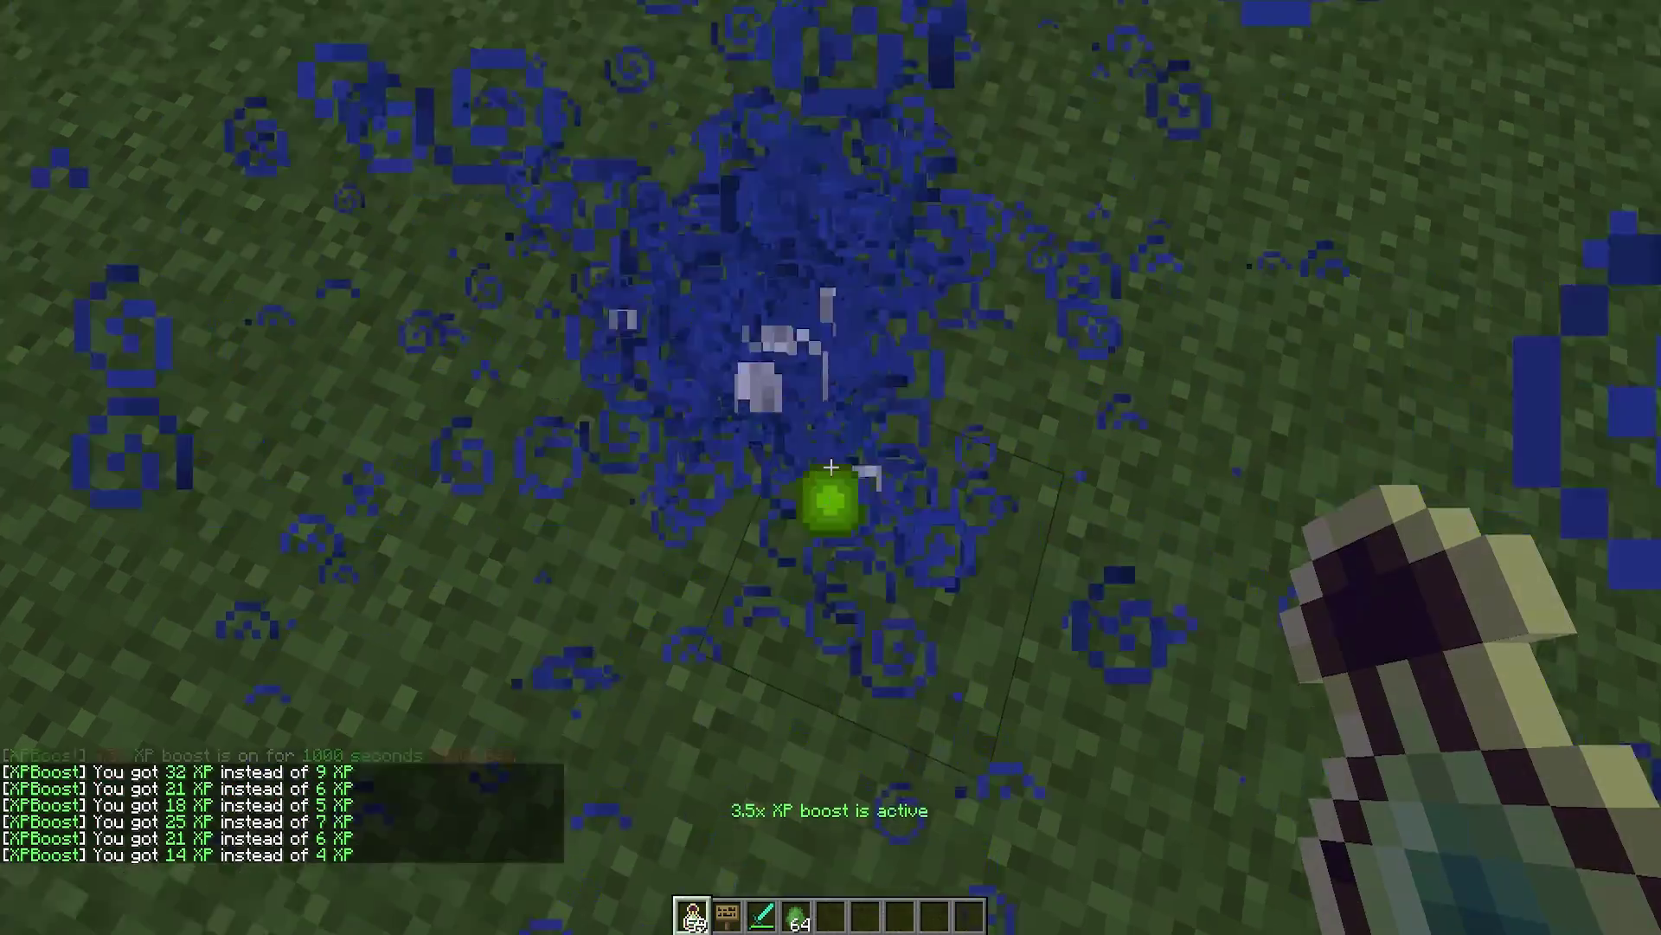
key("t")
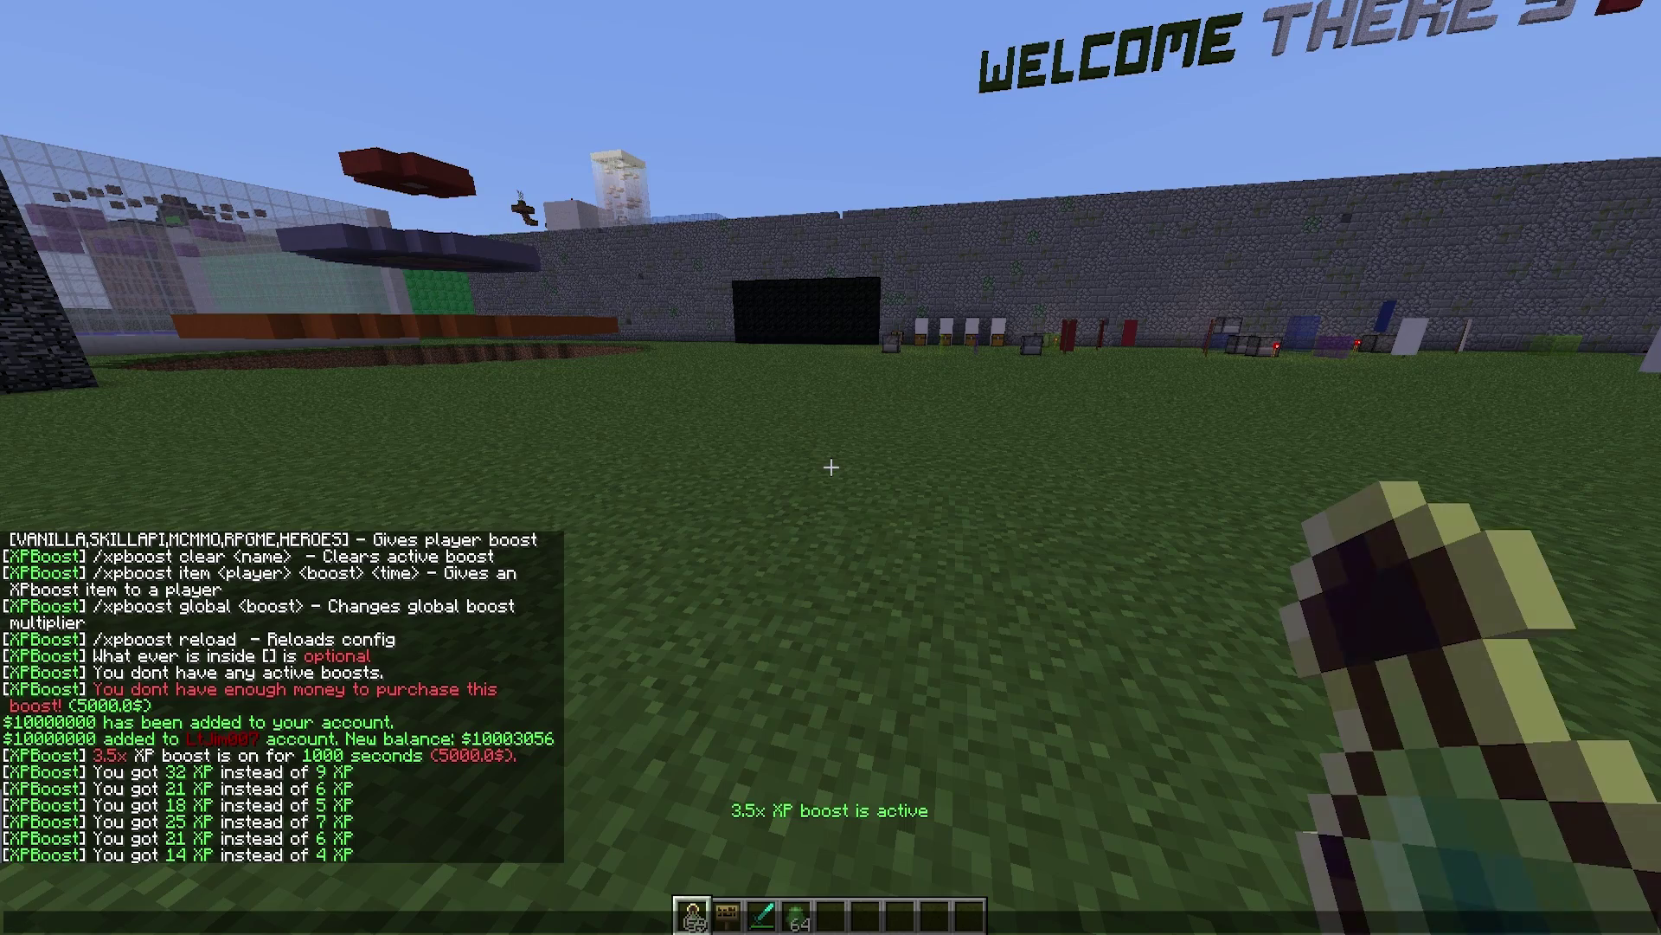
Spawn a slime on the grass and kill it and the smaller slimes it splits into with the diamond sword.
scroll(830, 467, "down", 3)
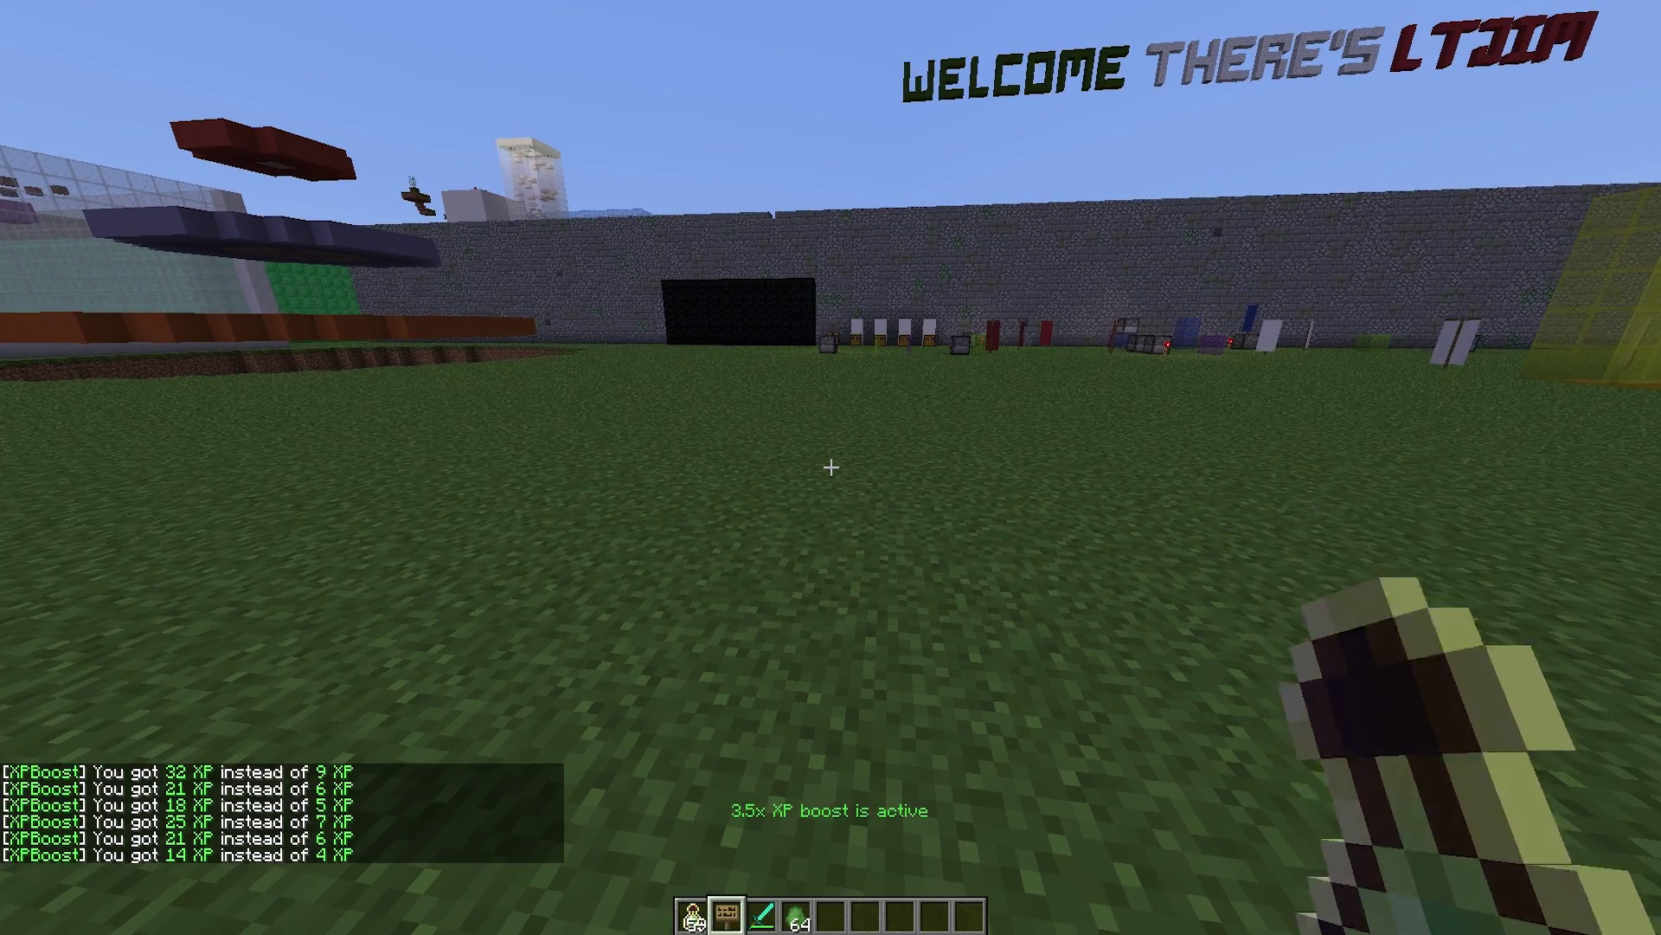
right_click(831, 467)
scroll(831, 467, "up", 1)
left_click(831, 467)
left_click(831, 468)
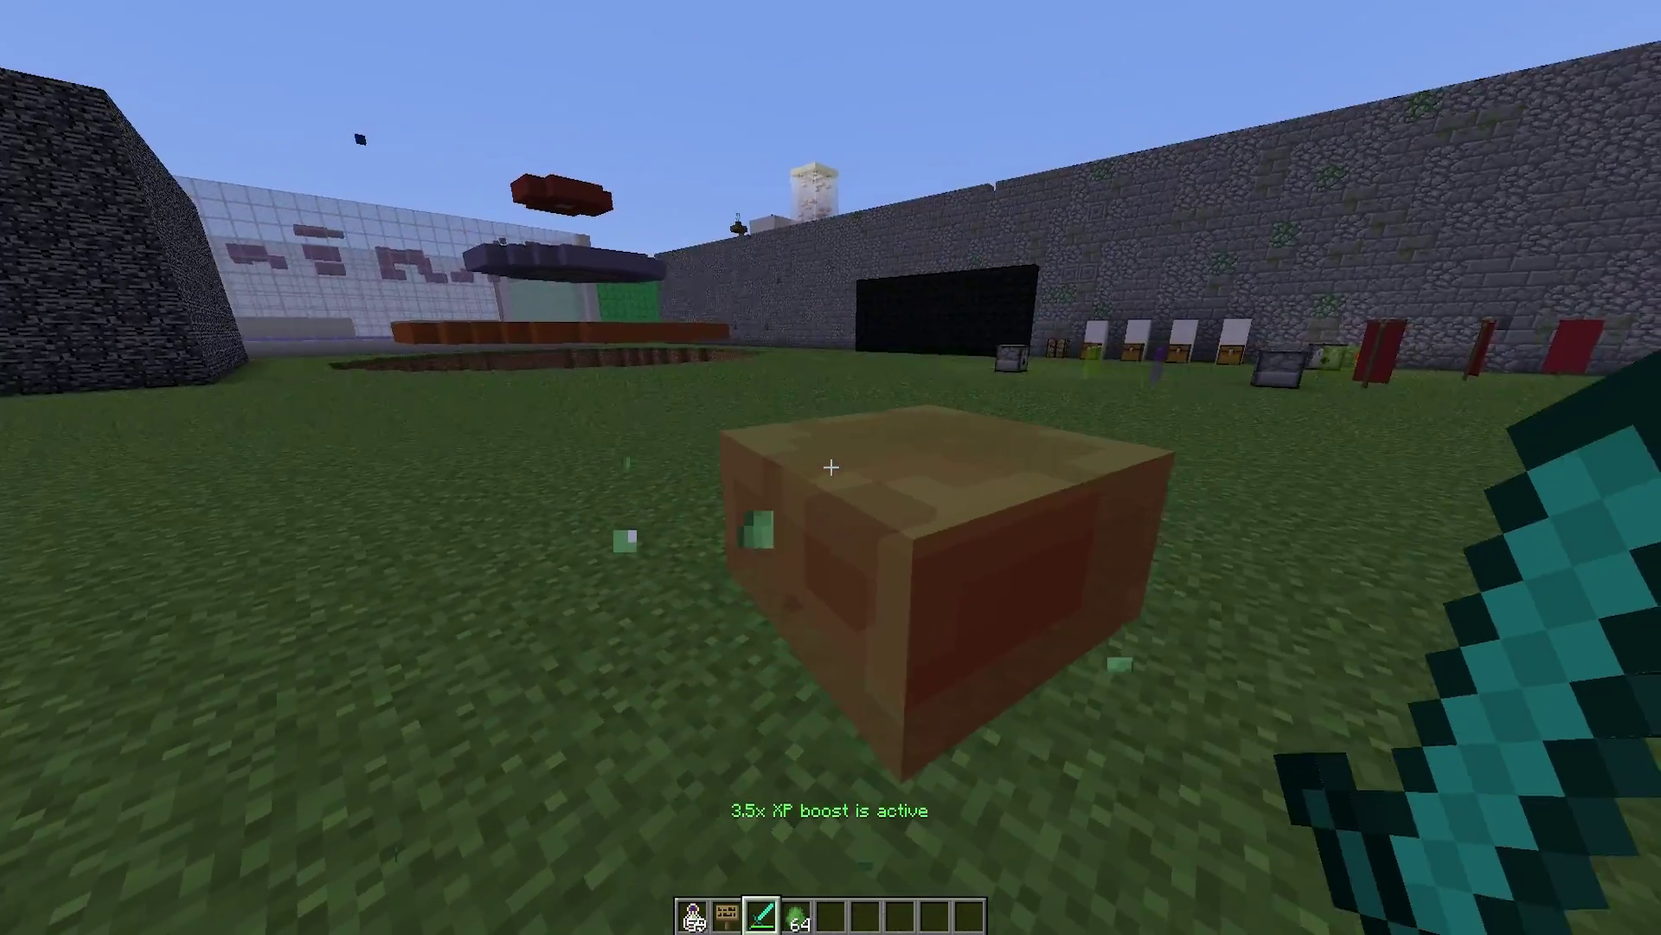
left_click(831, 467)
left_click(831, 467)
left_click(831, 467)
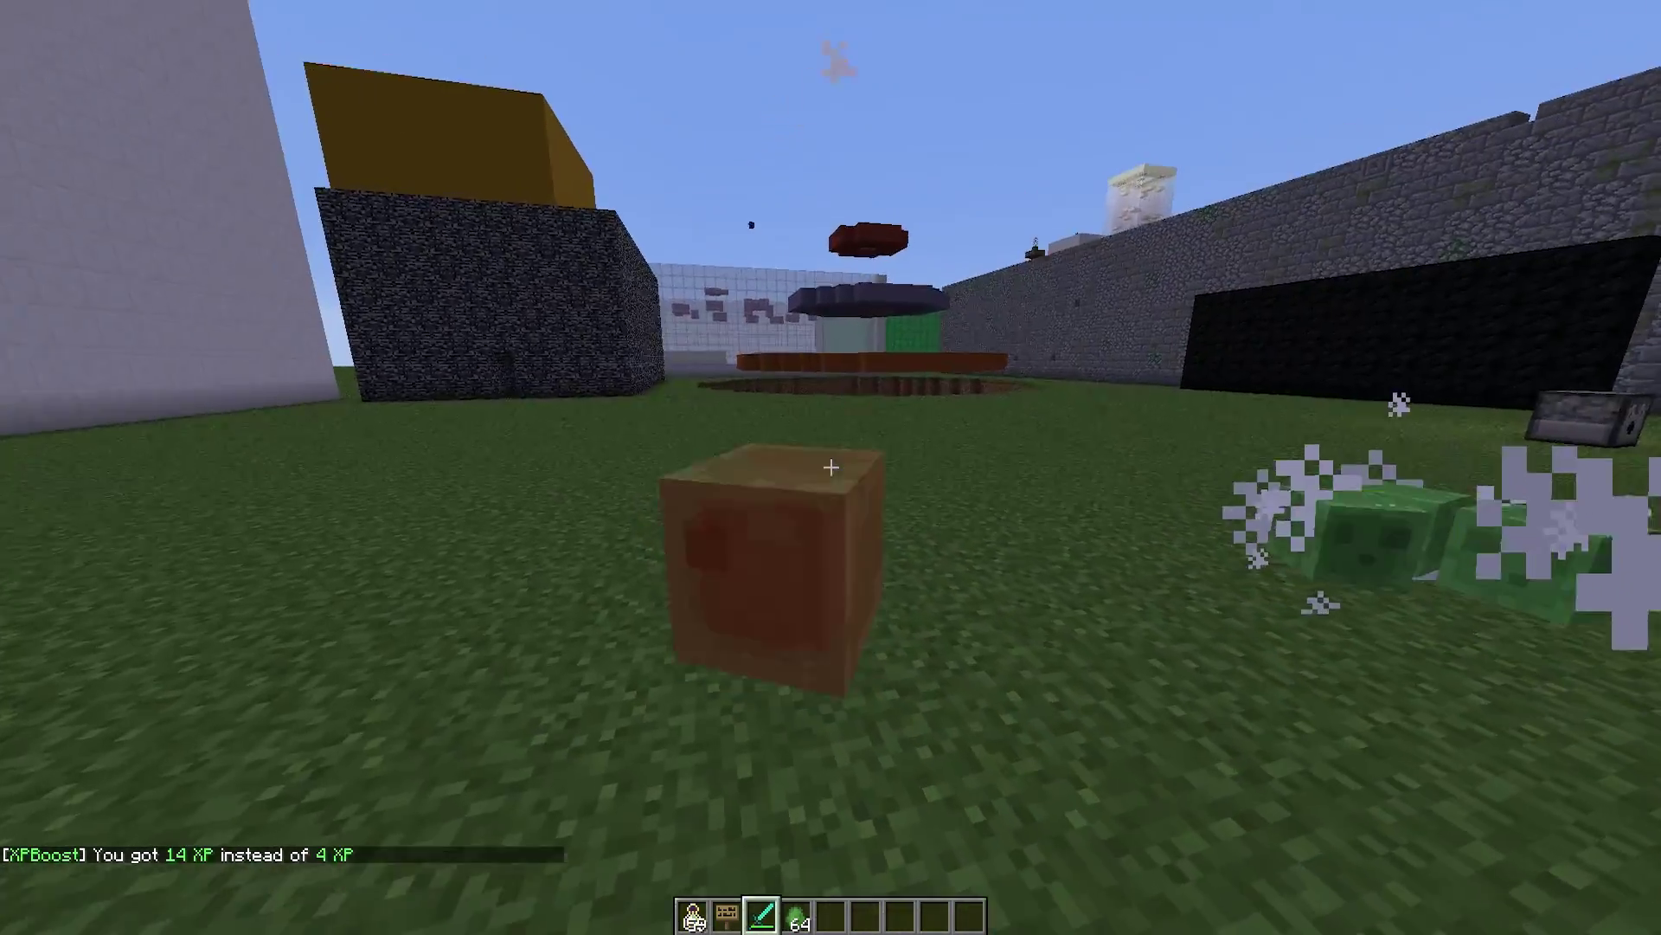
left_click(831, 468)
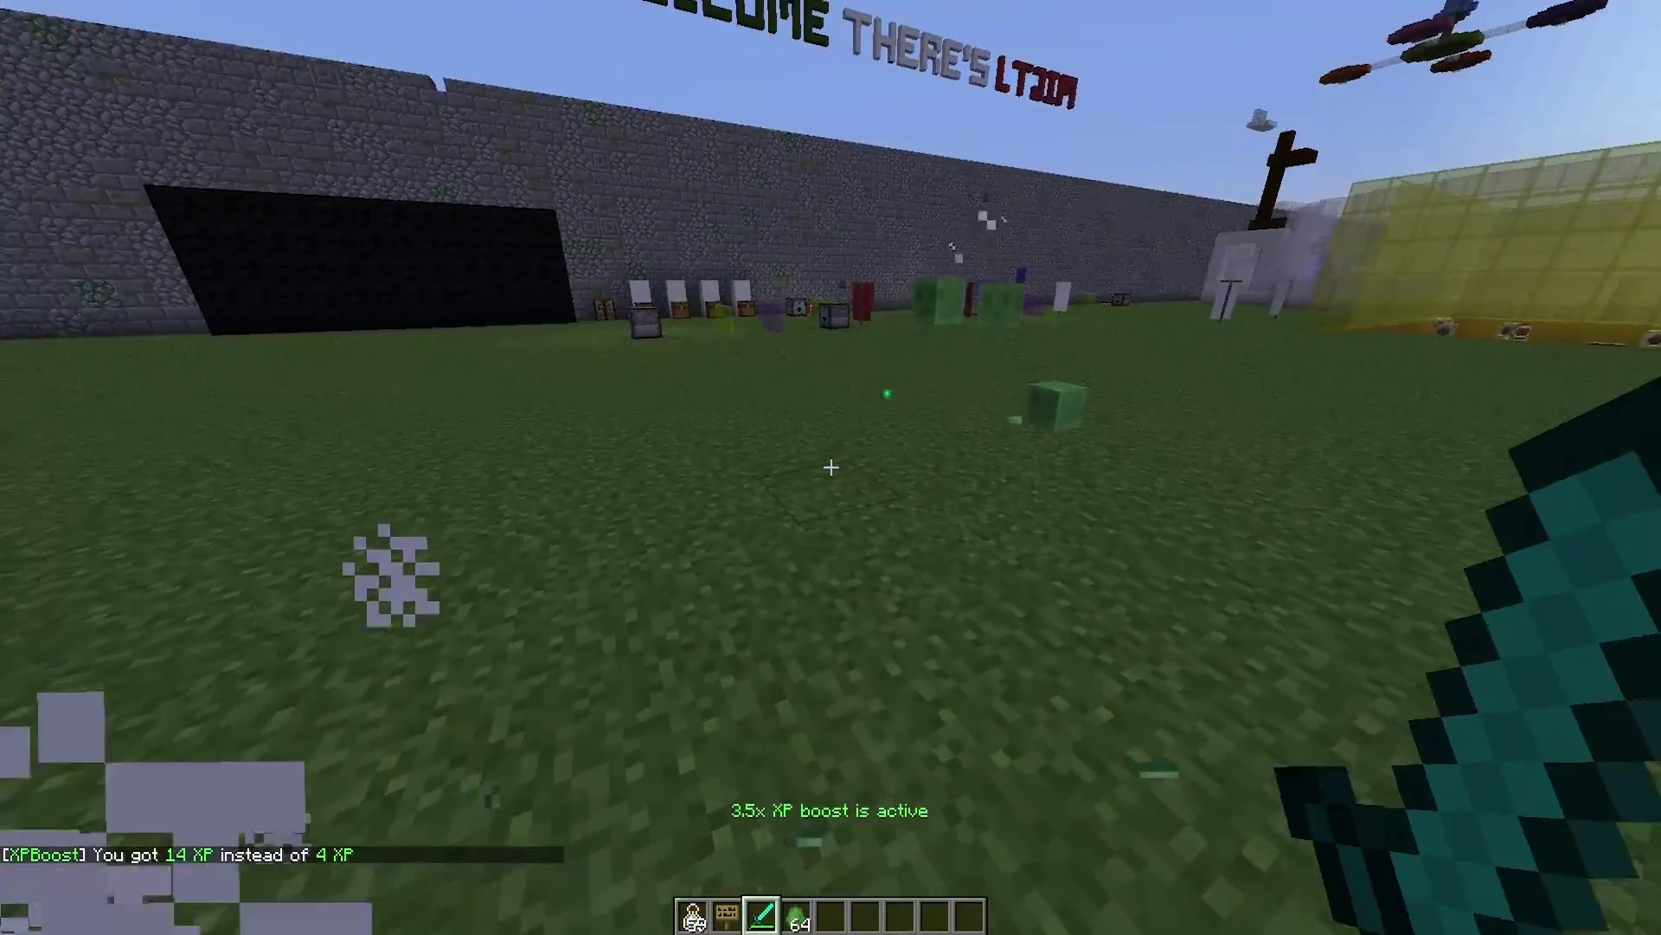
left_click(831, 468)
left_click(831, 467)
left_click(830, 468)
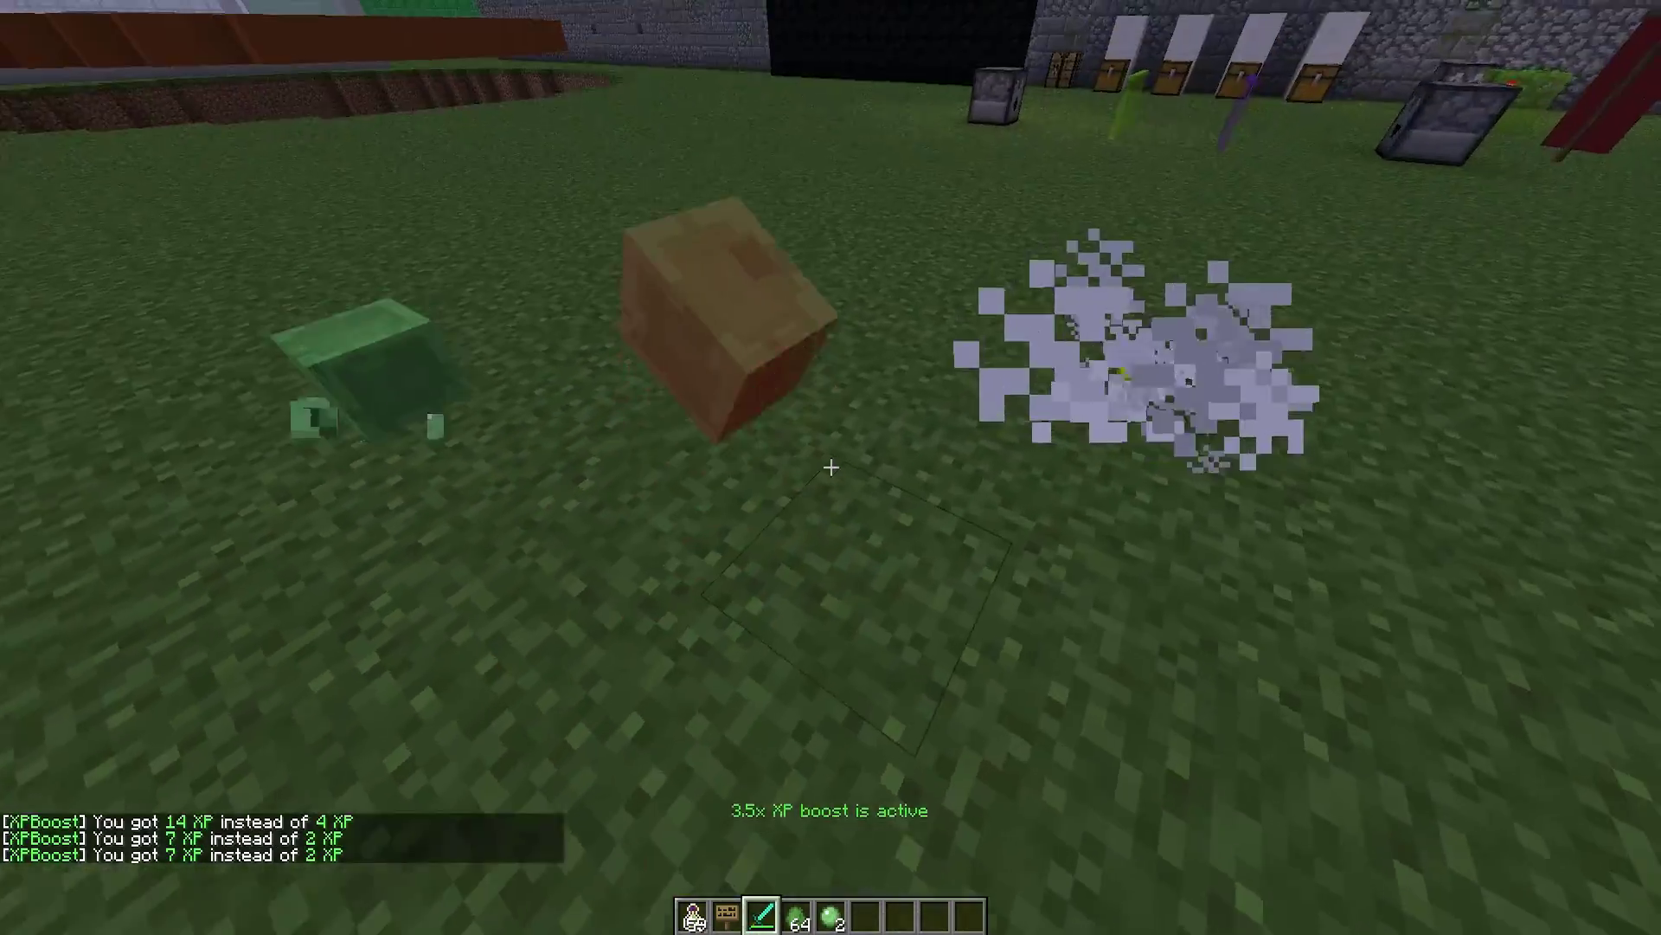
left_click(831, 467)
left_click(831, 467)
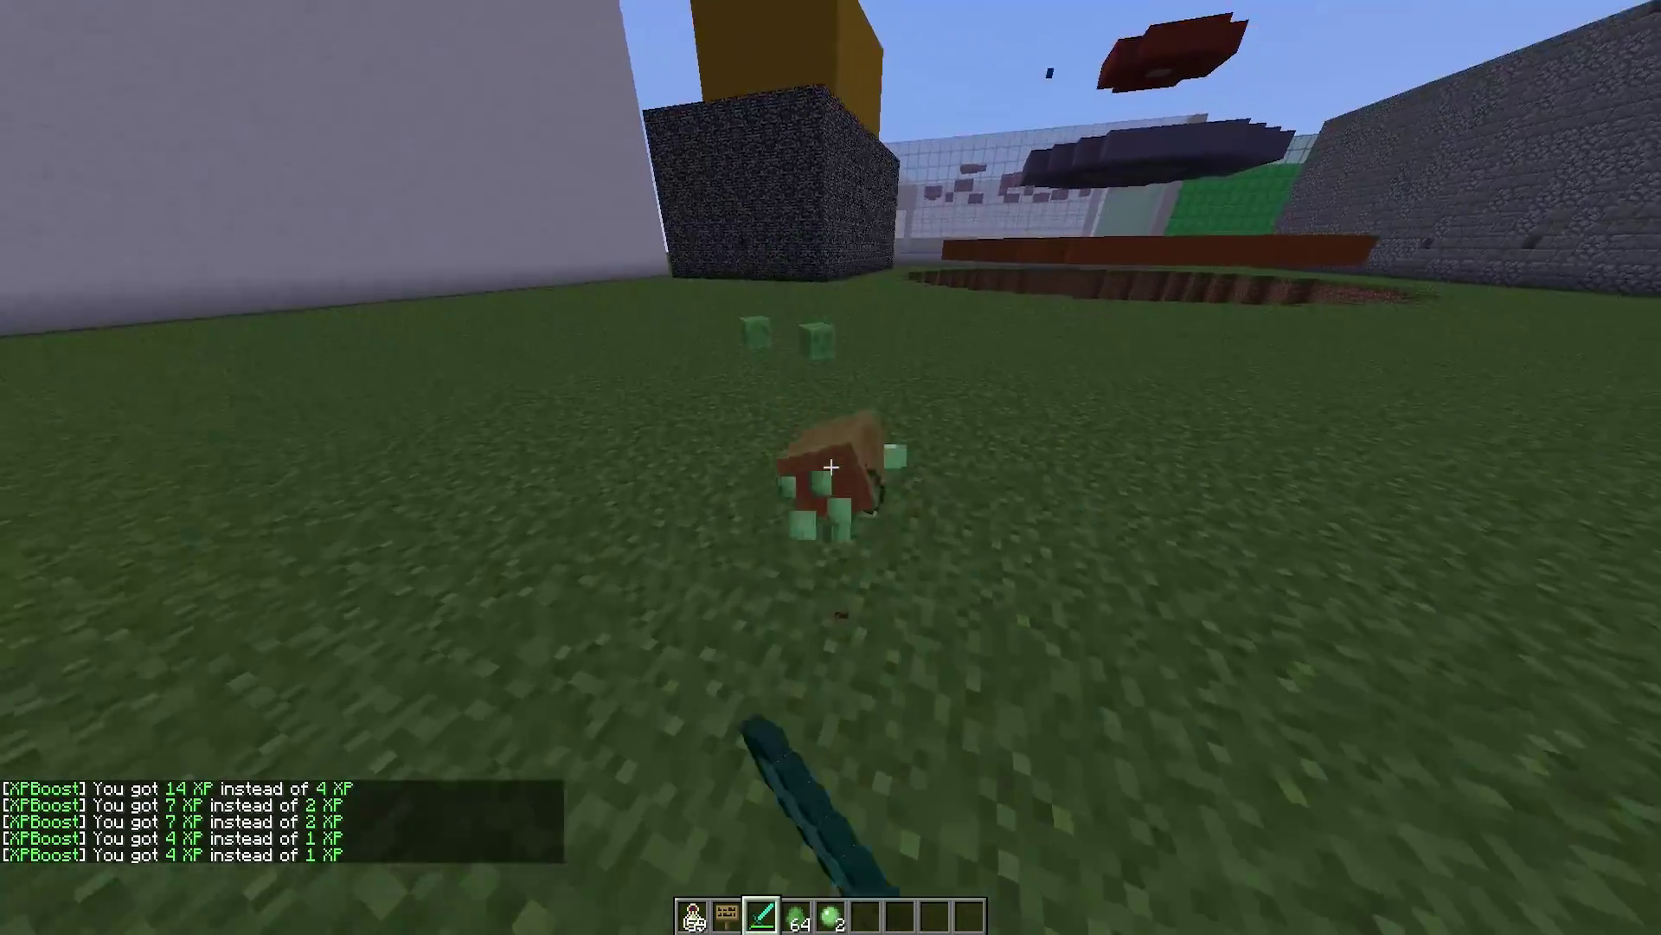
left_click(830, 468)
left_click(831, 468)
left_click(830, 467)
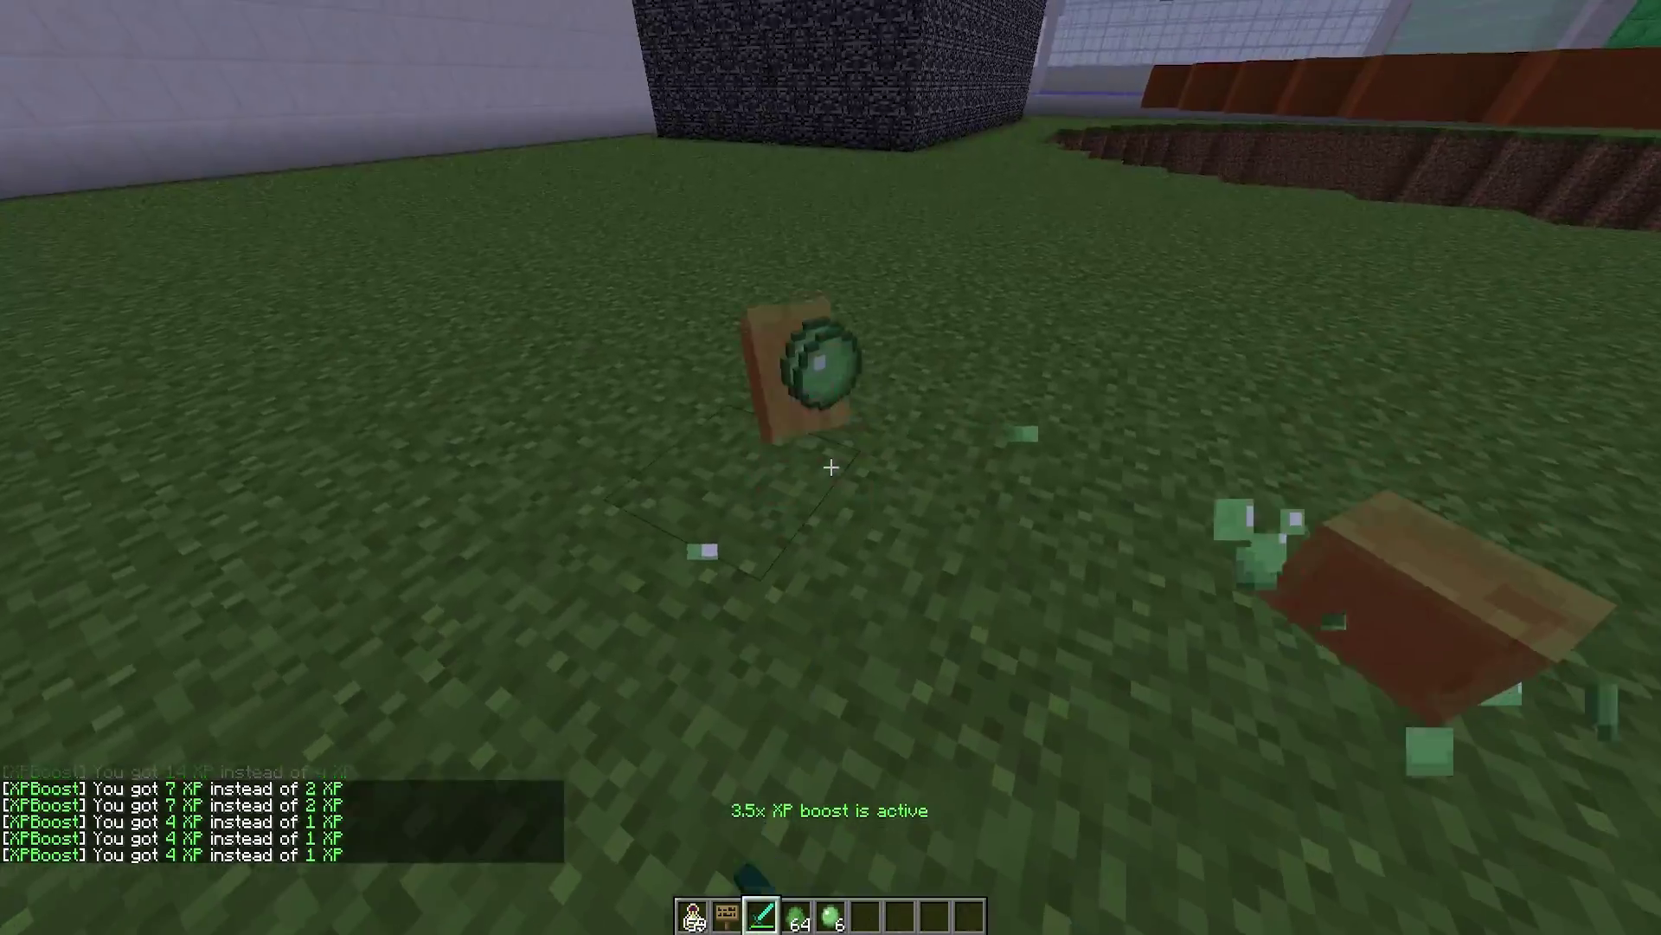
left_click(831, 467)
left_click(830, 468)
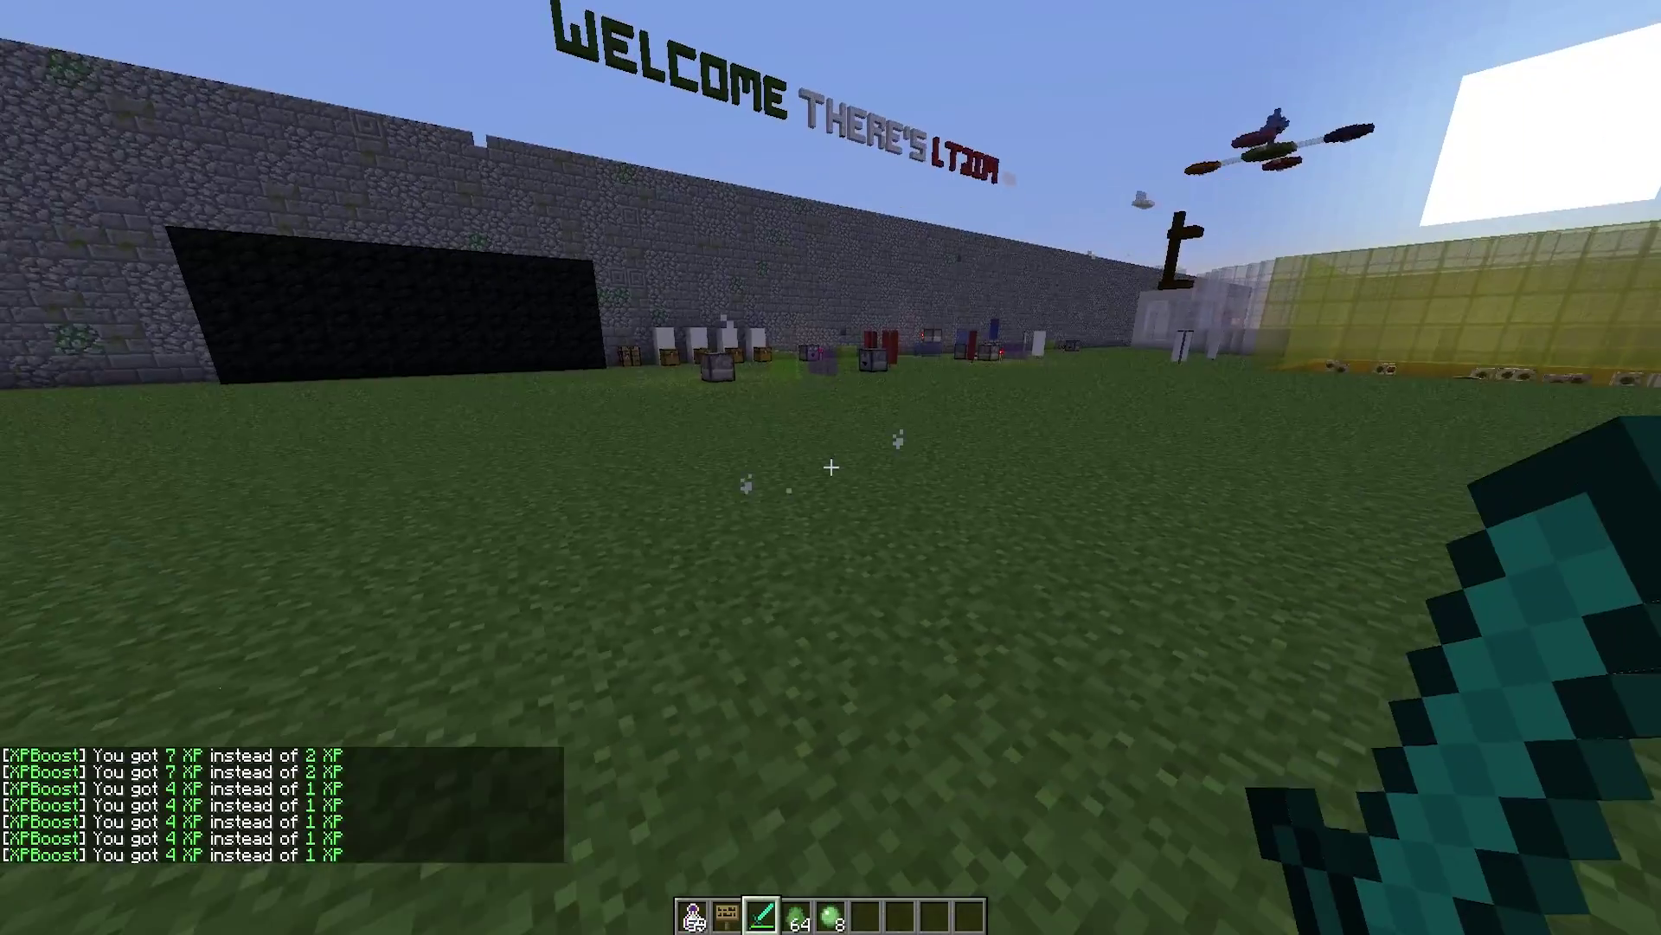
Remove the collected slimeballs from the inventory.
key("e")
left_click(817, 561)
key("e")
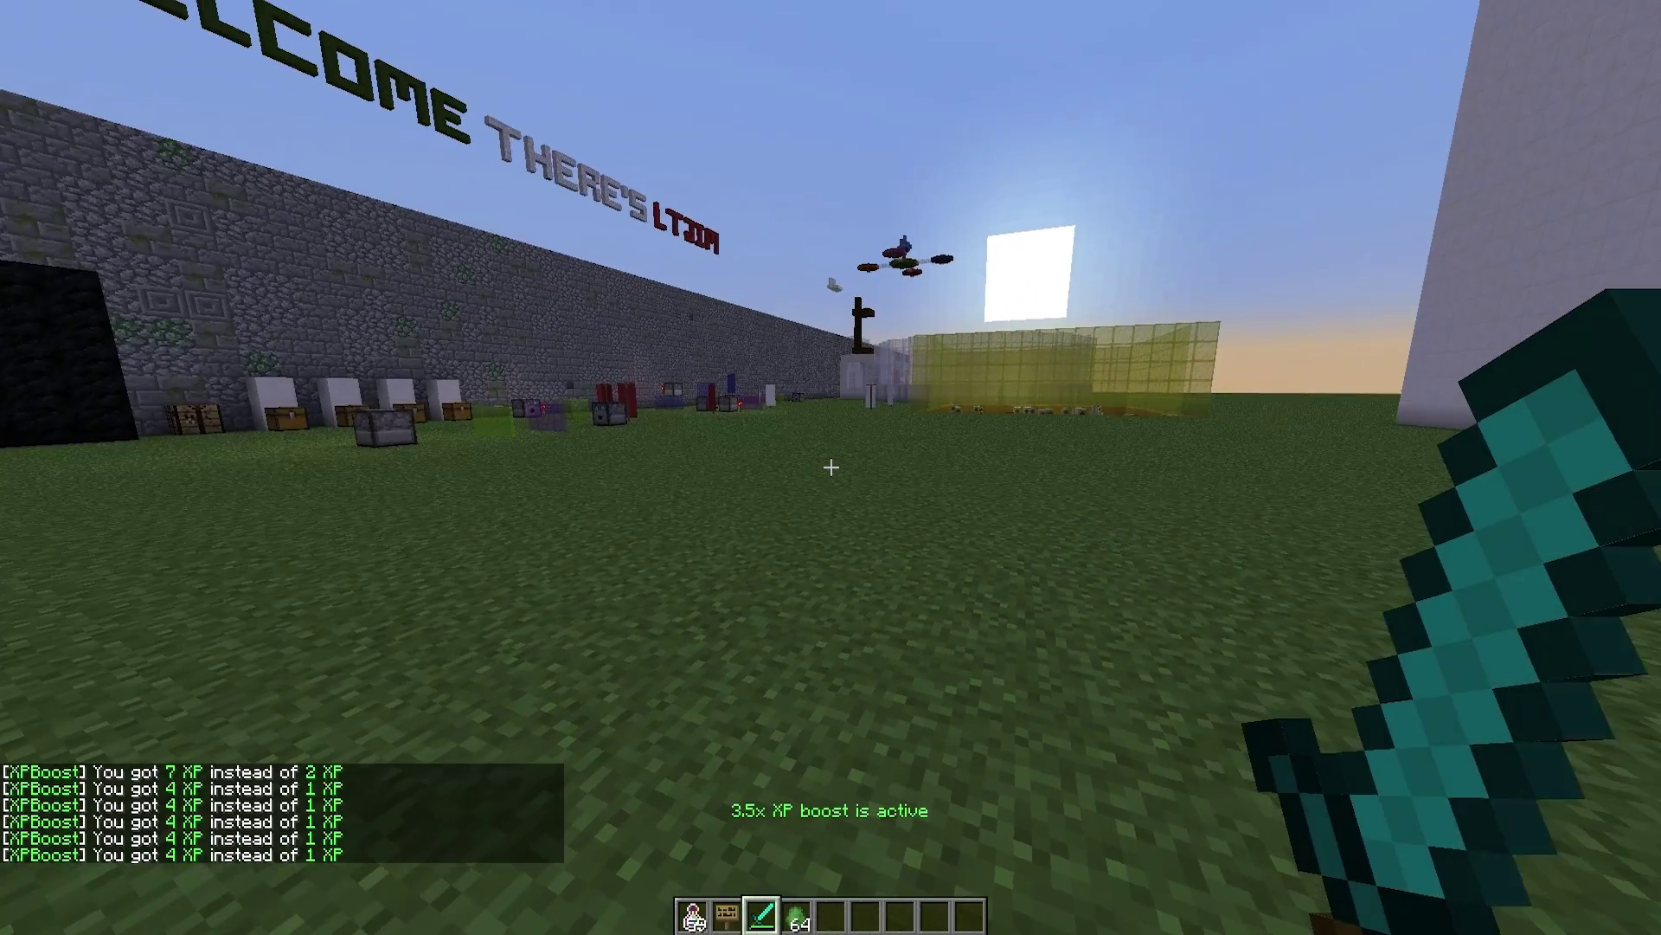
List the plugin's commands with /XPBOOST, and open and close the XP Boost Shop through its gui subcommand.
key("slash")
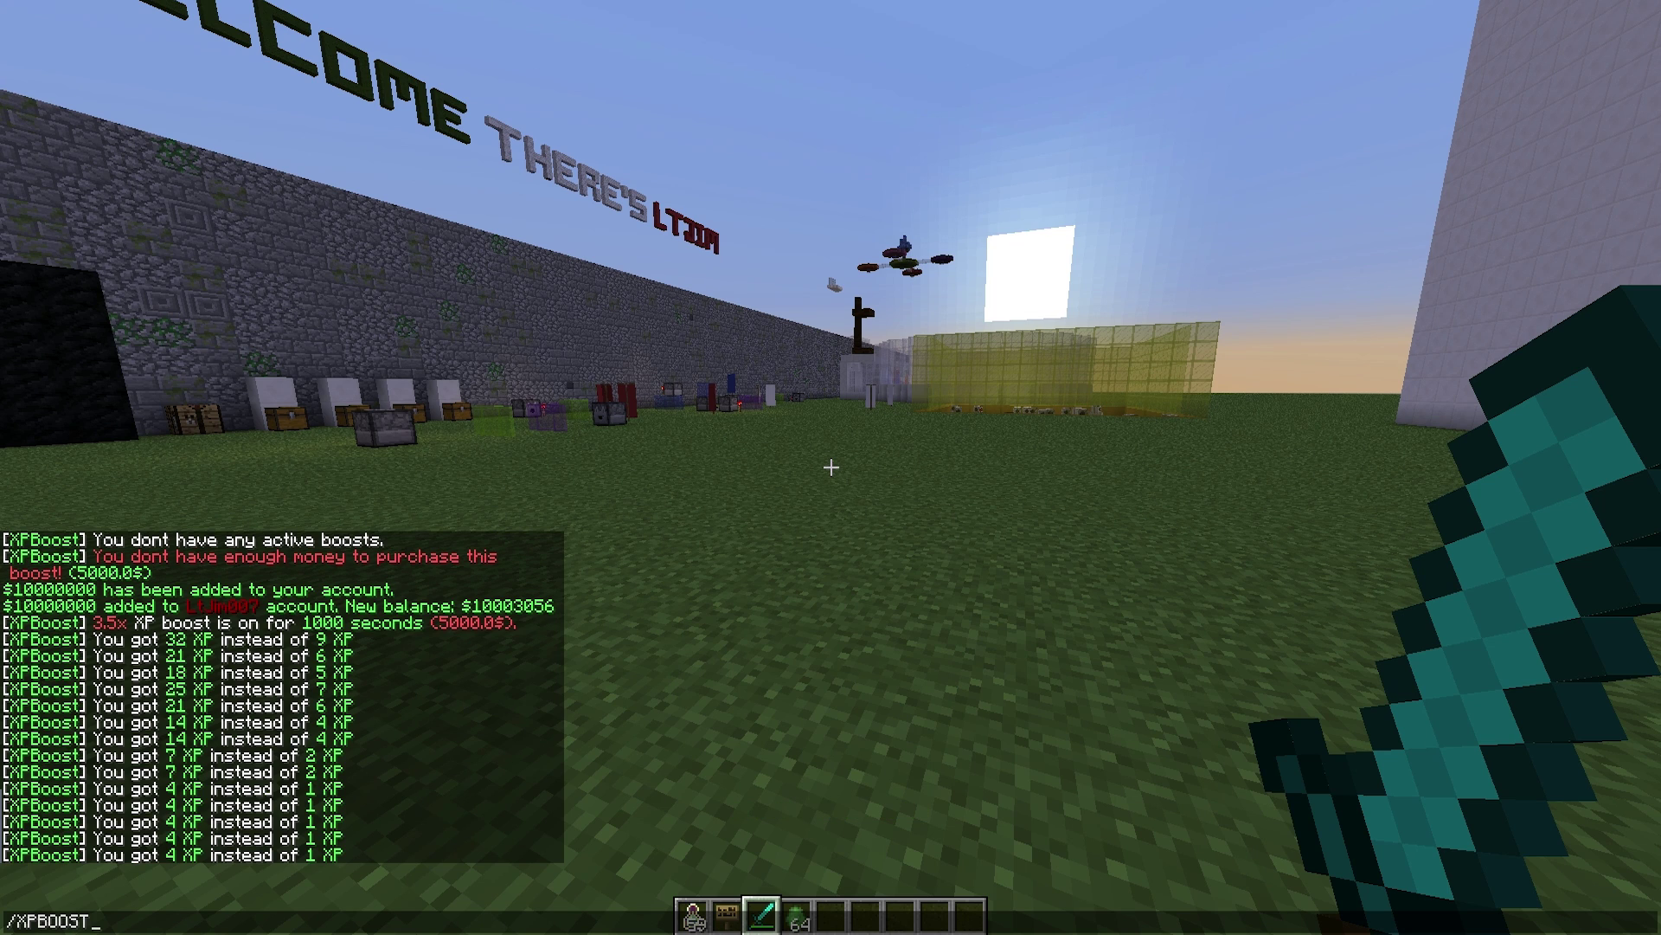
key("Return")
key("t")
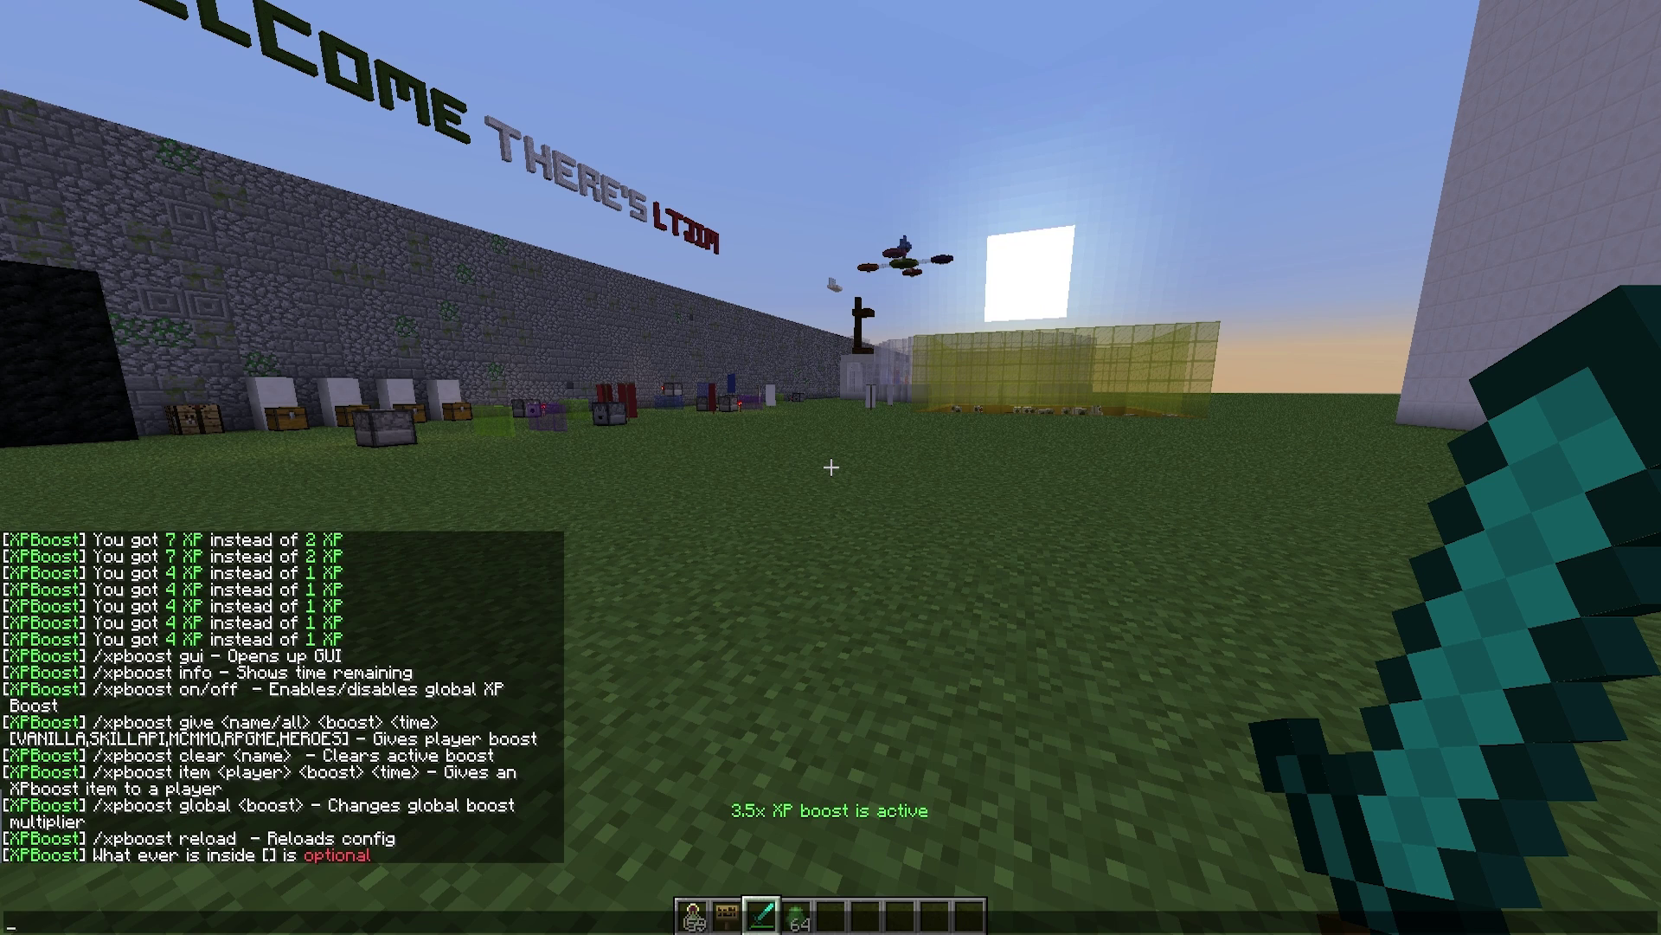
key("Up")
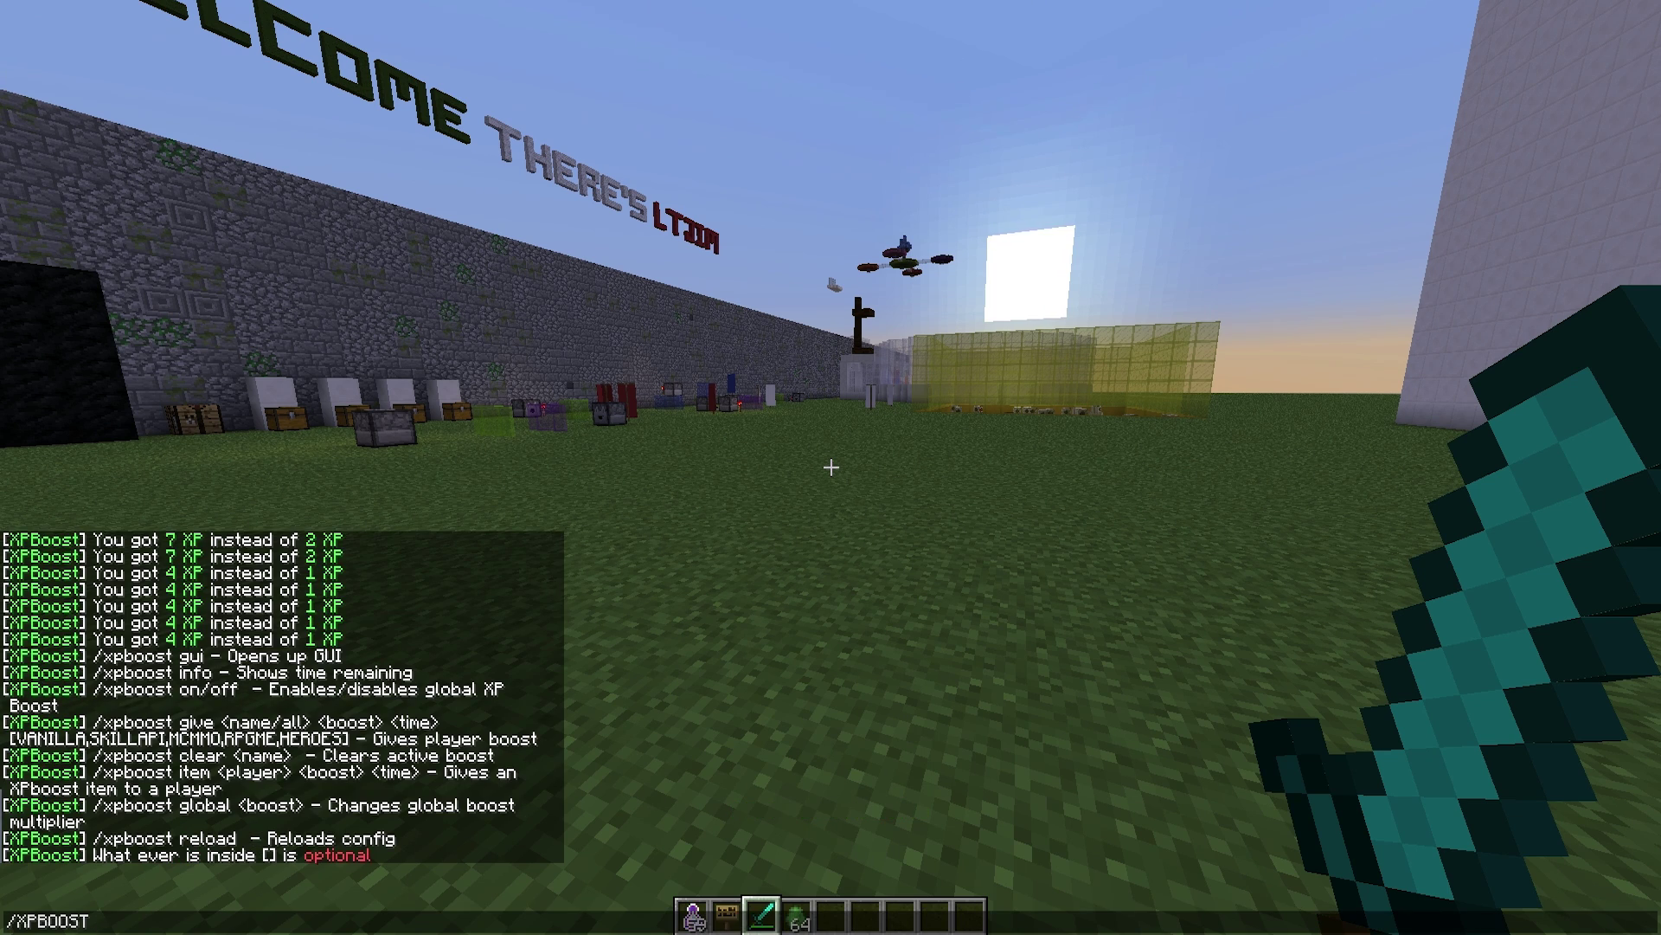
key("Return")
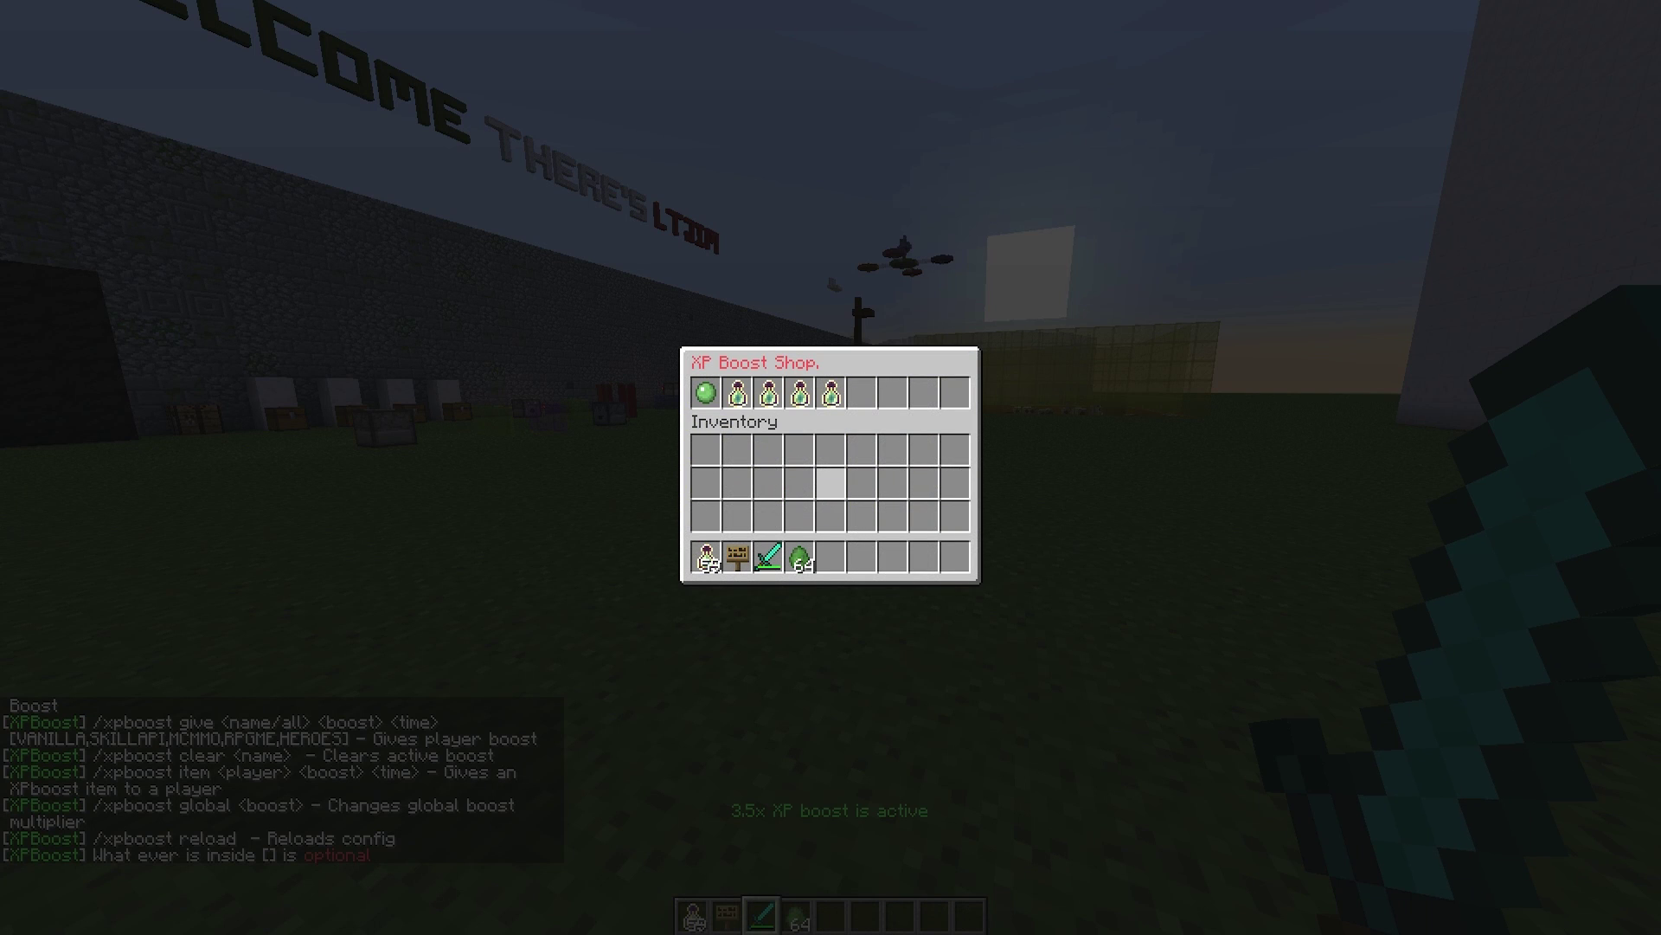
key("Escape")
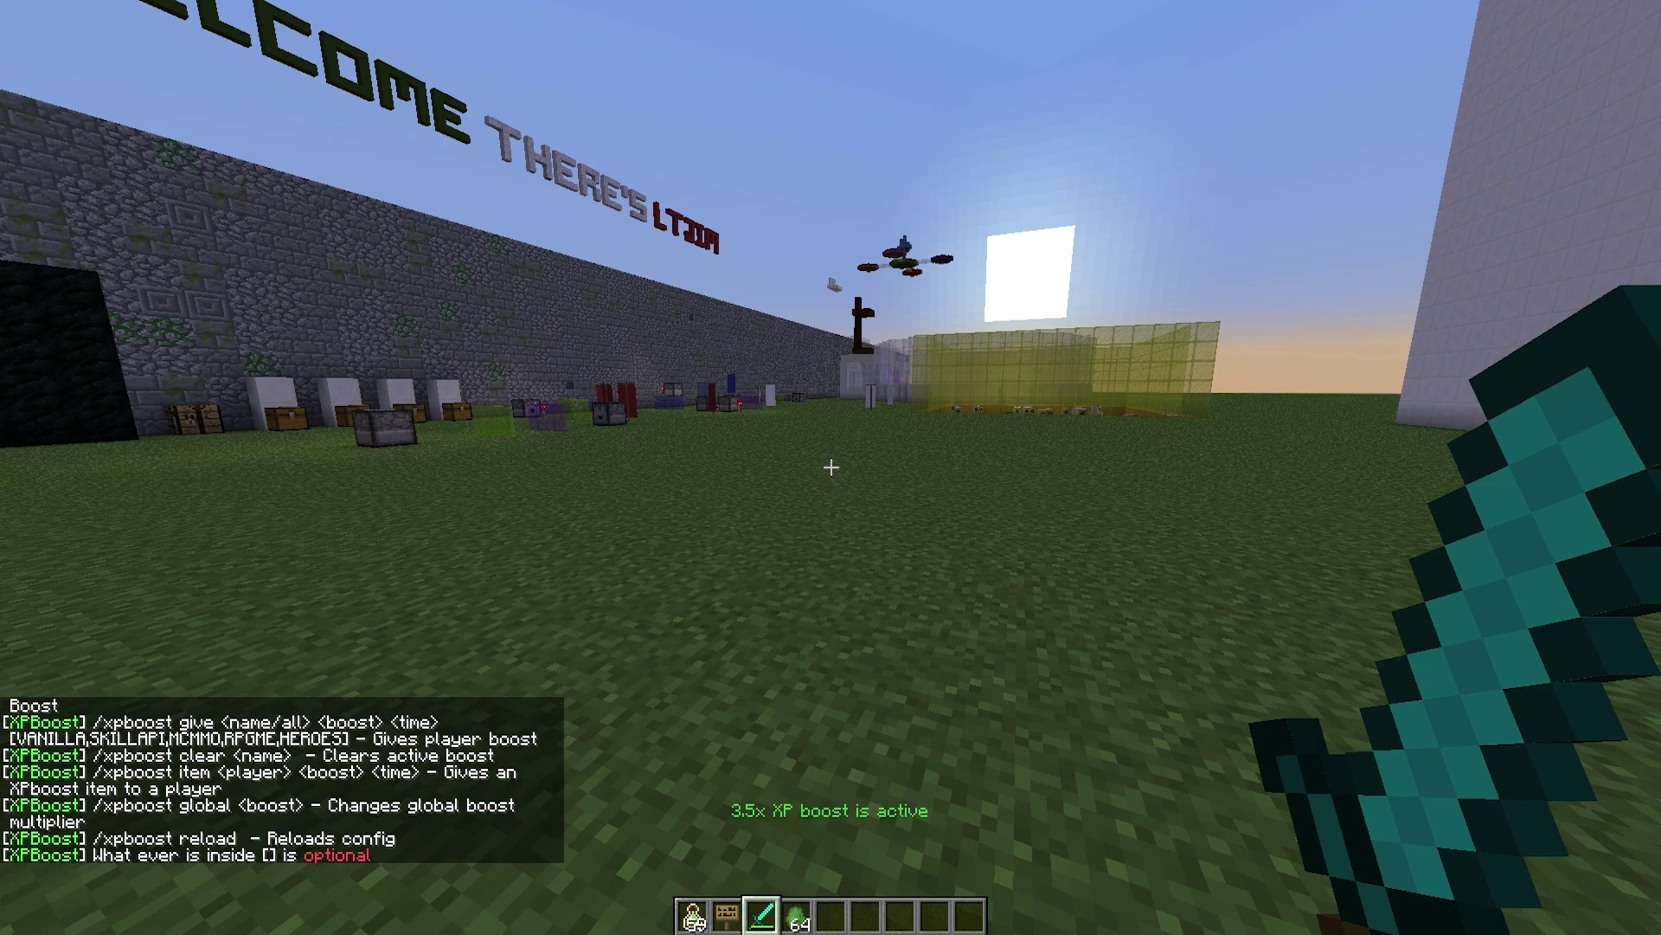
Clear the player's own active boost with the /XPBOOST clear command.
key("t")
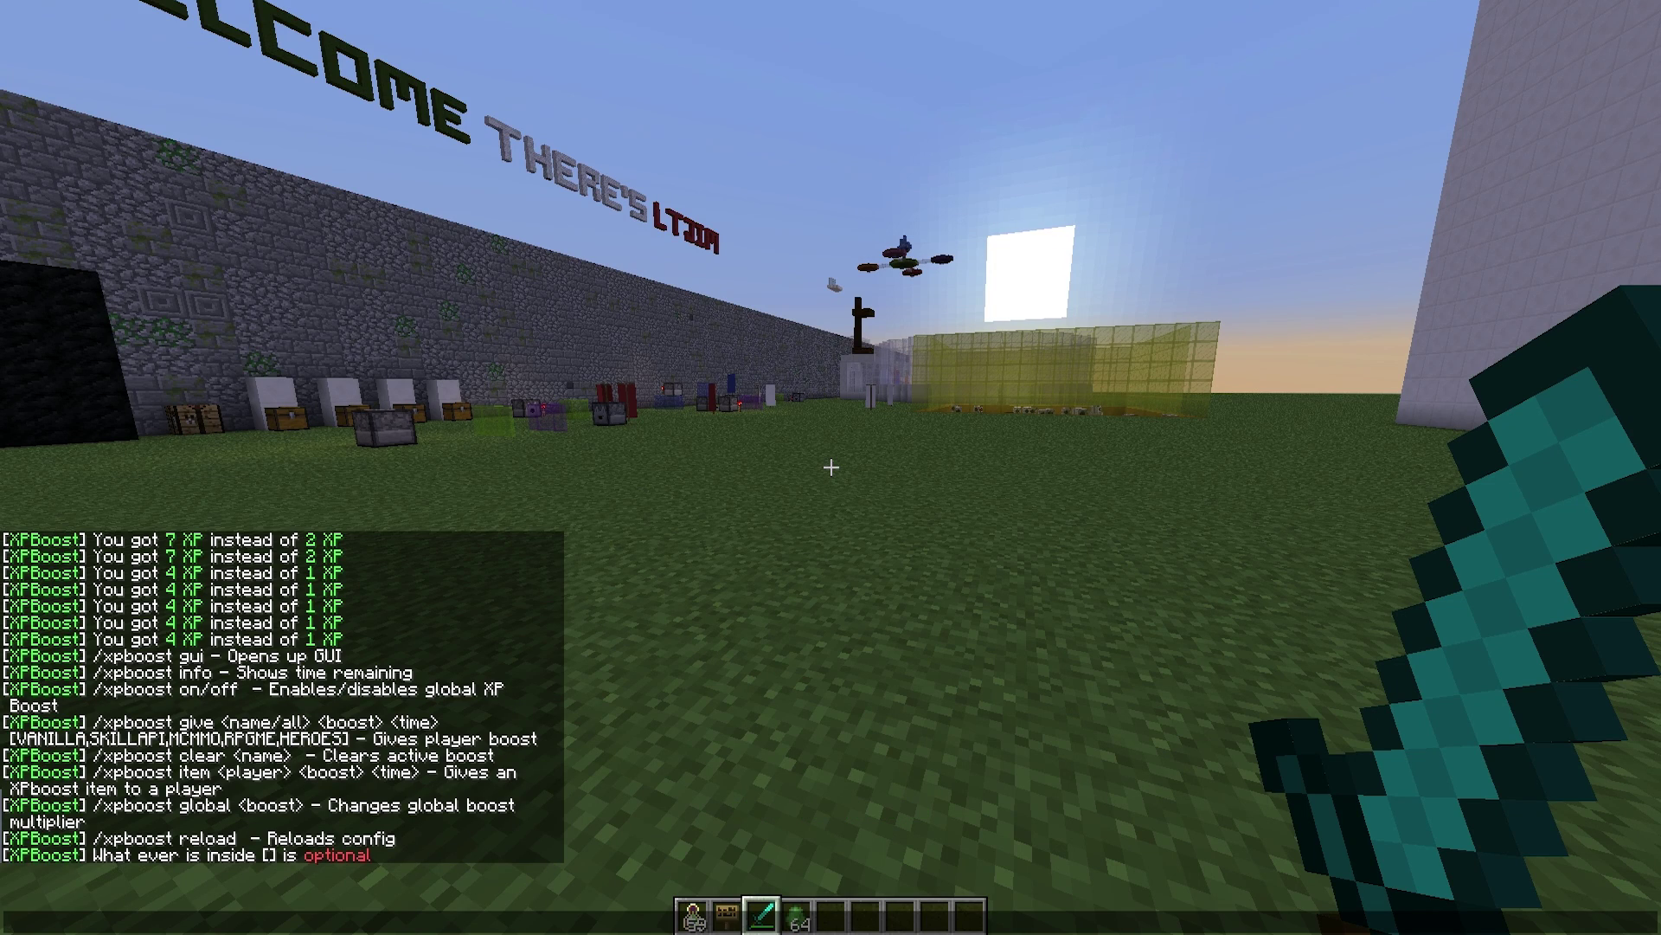
key("Up")
key("BackSpace")
key("BackSpace")
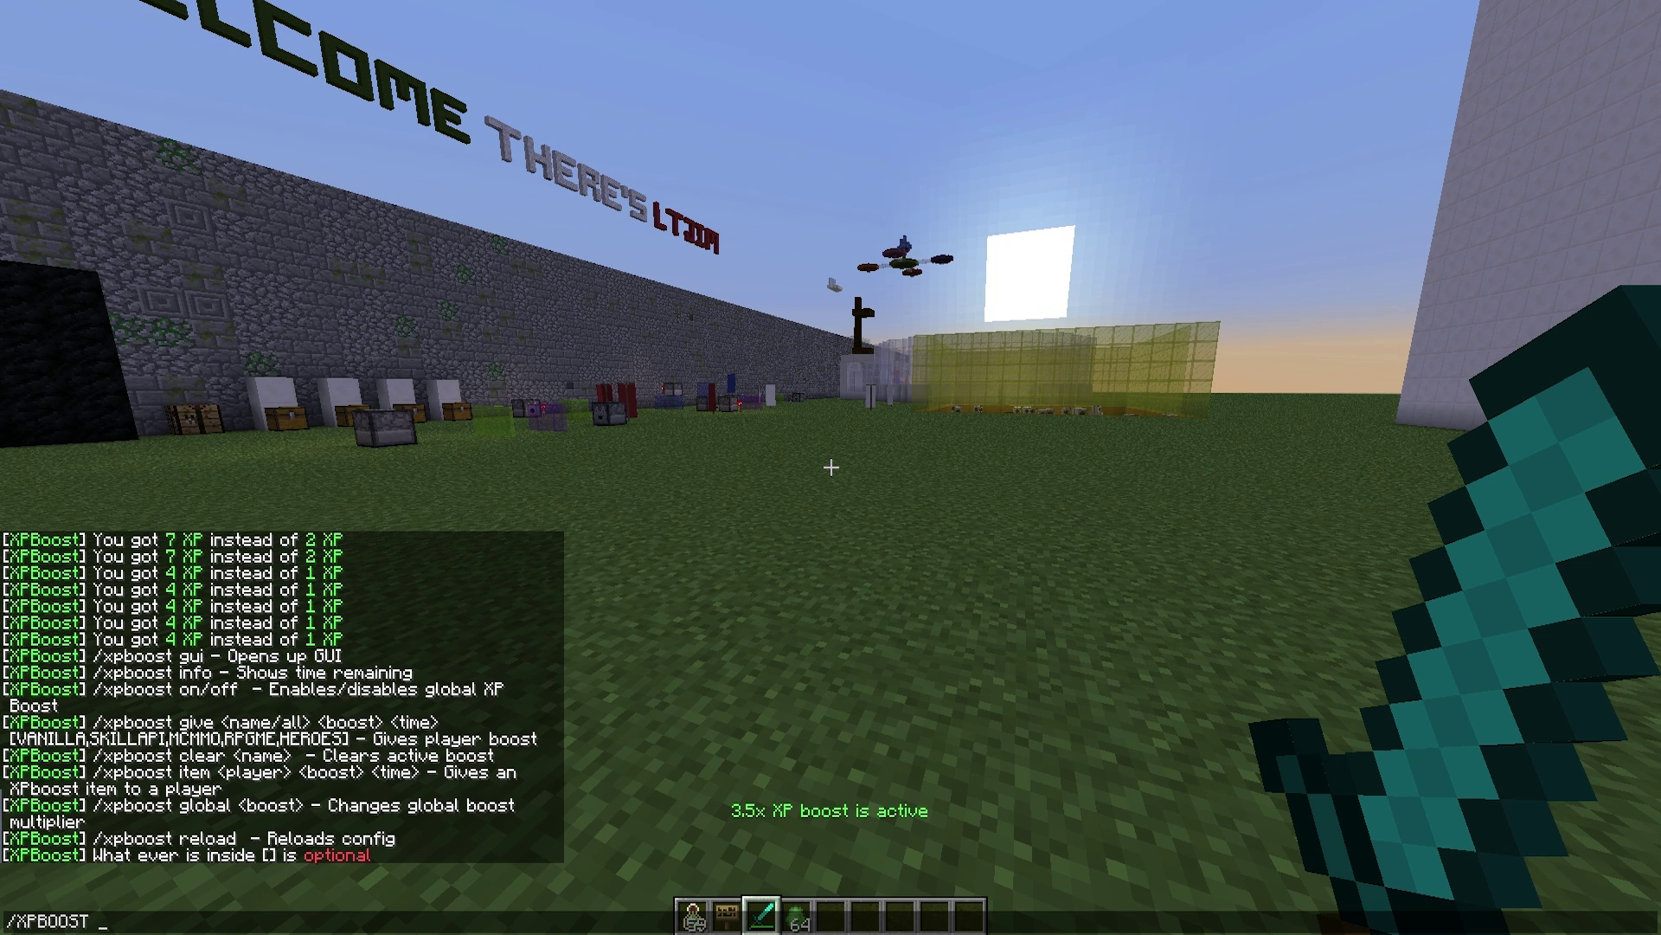
type("clear")
key("Tab")
key("Return")
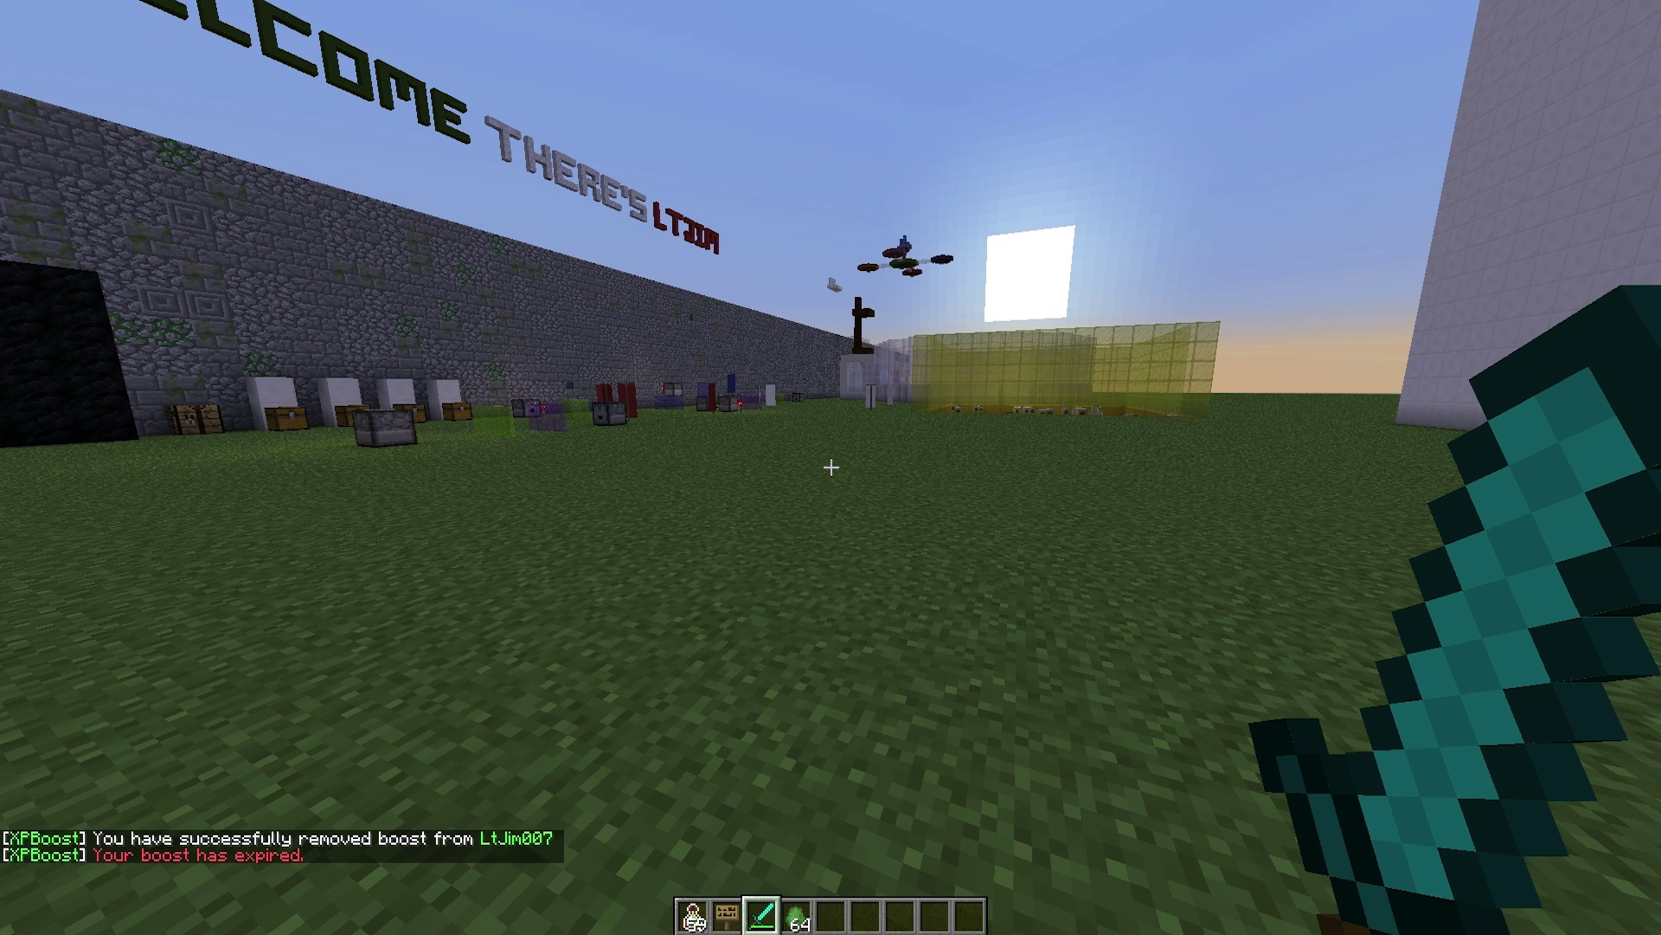
Give the own player an XPBoost item with boost 10 and time 10 through /XPBOOST item, and hold it in hand.
key("t")
key("Up")
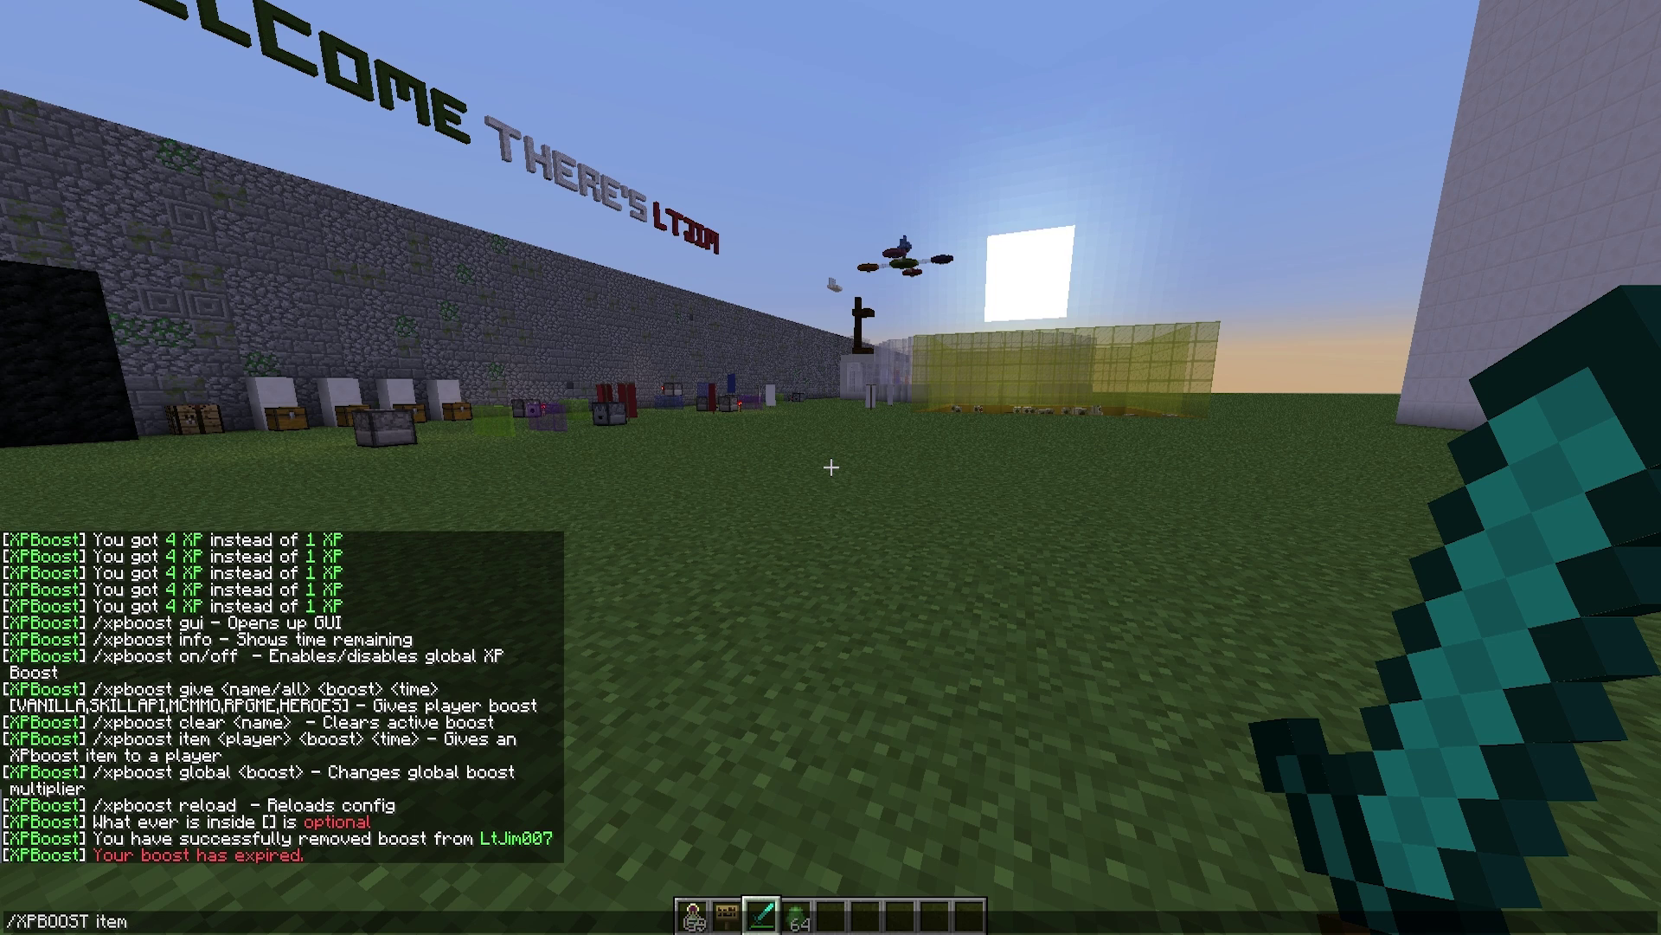
type("LtJim007 10 10")
key("Return")
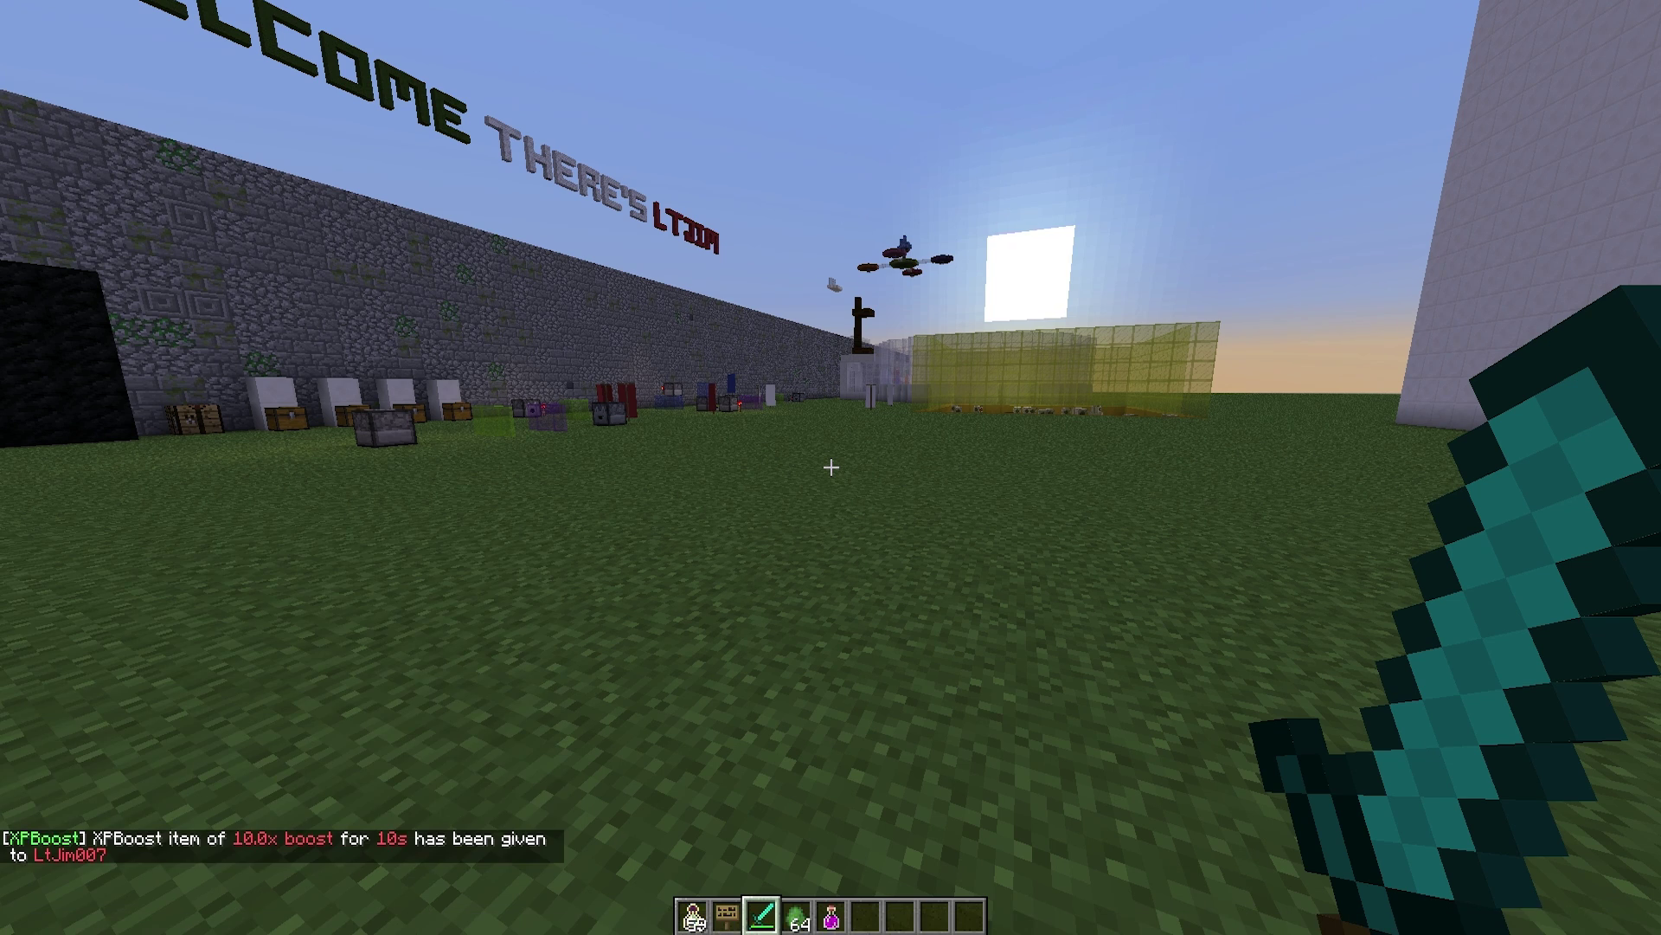
key("5")
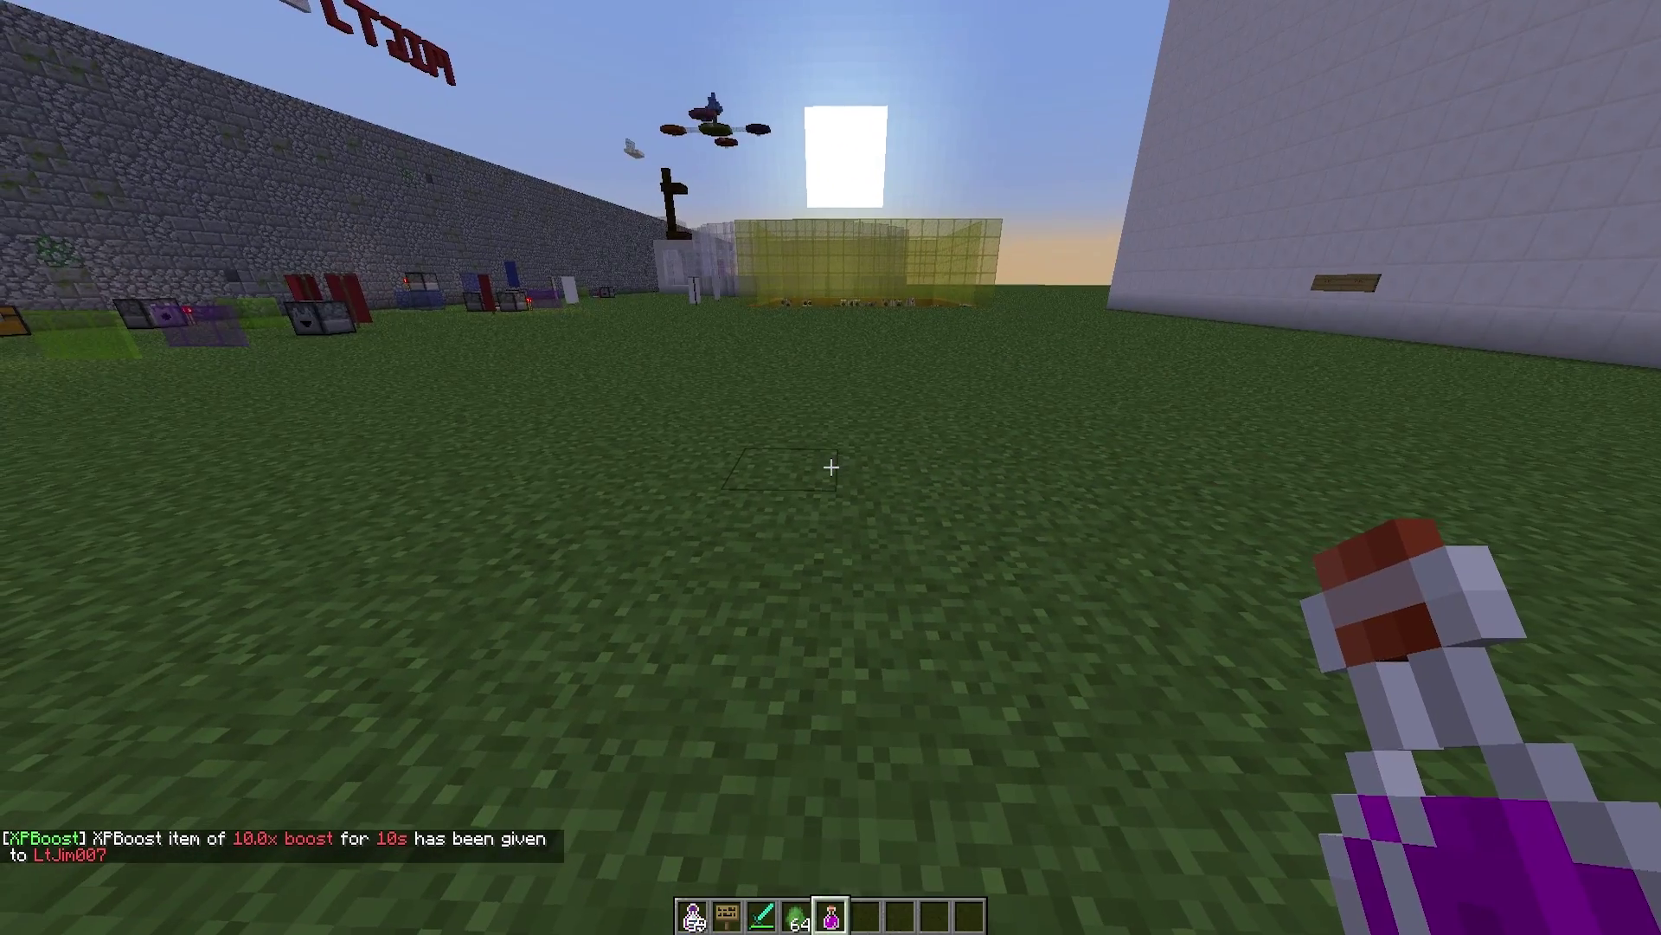
Activate the held XPBoost potion and throw Bottles o' Enchanting at the ground to test the boosted XP.
key("q")
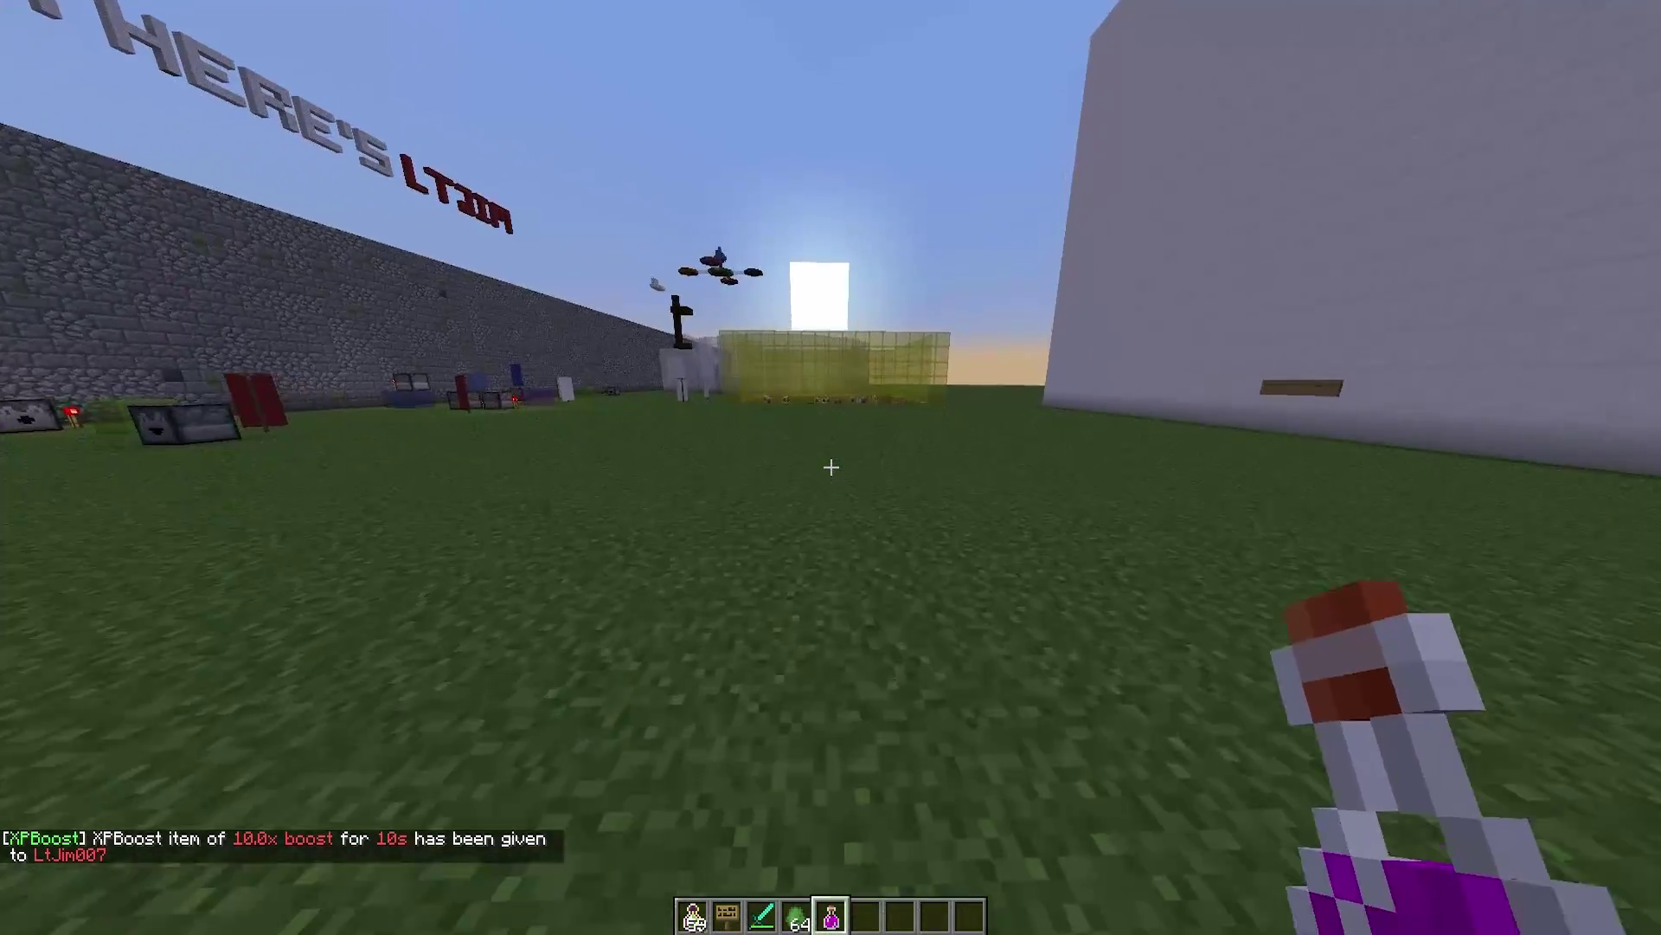
right_click(830, 468)
scroll(831, 467, "up", 4)
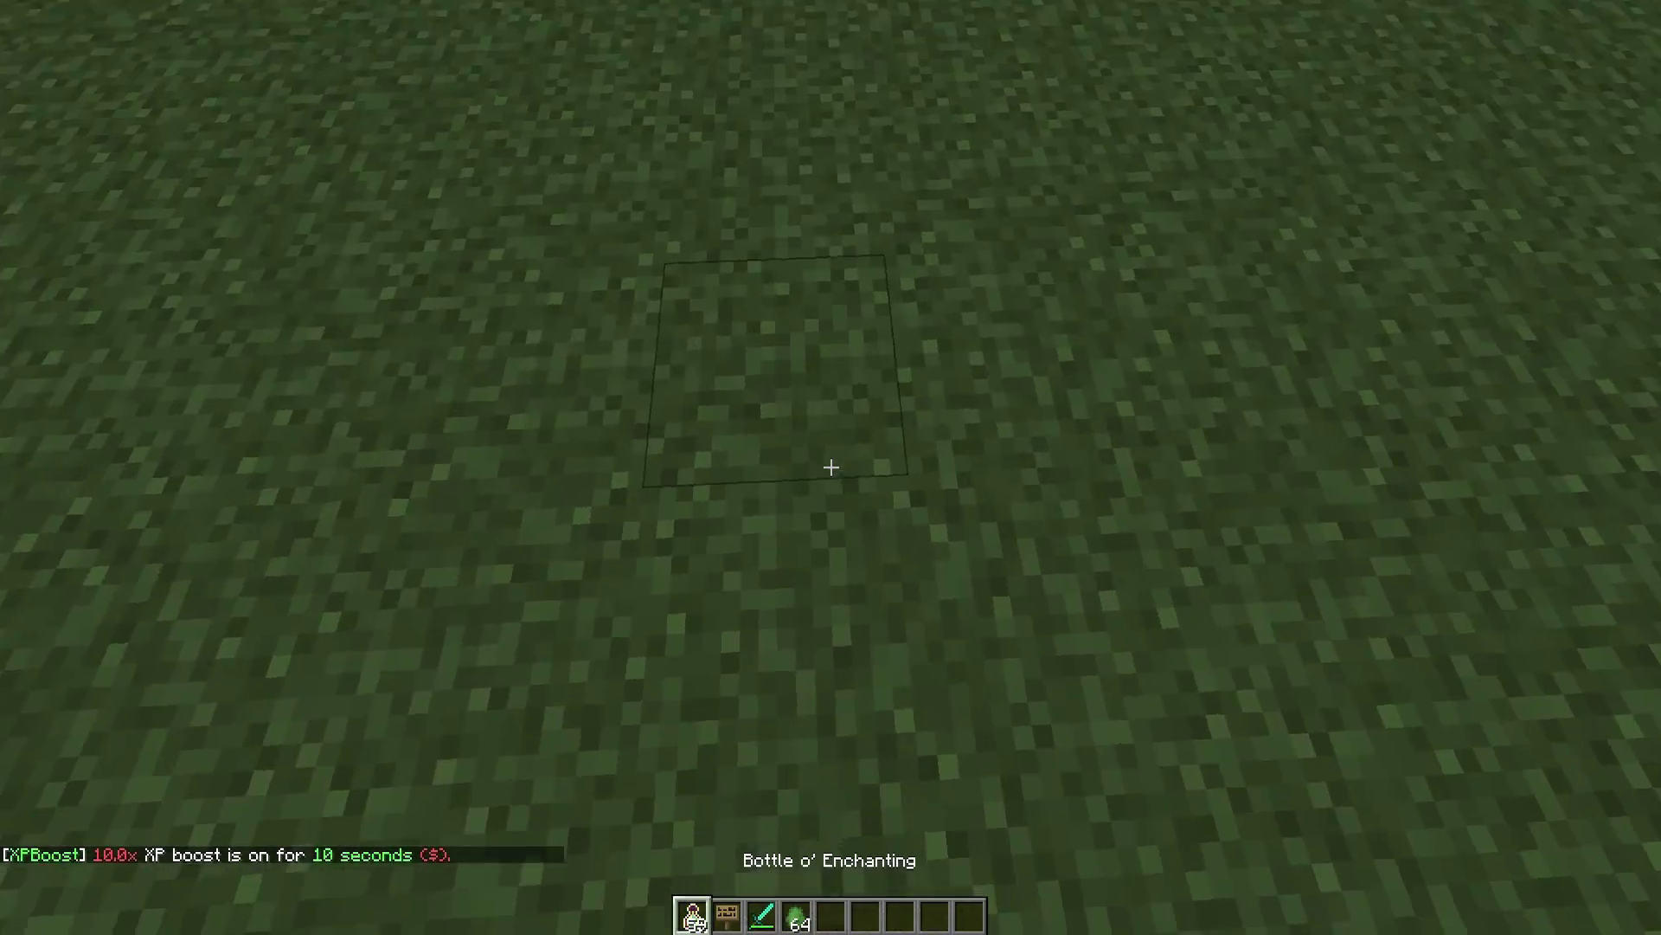
right_click(830, 467)
right_click(830, 467)
right_click(830, 467)
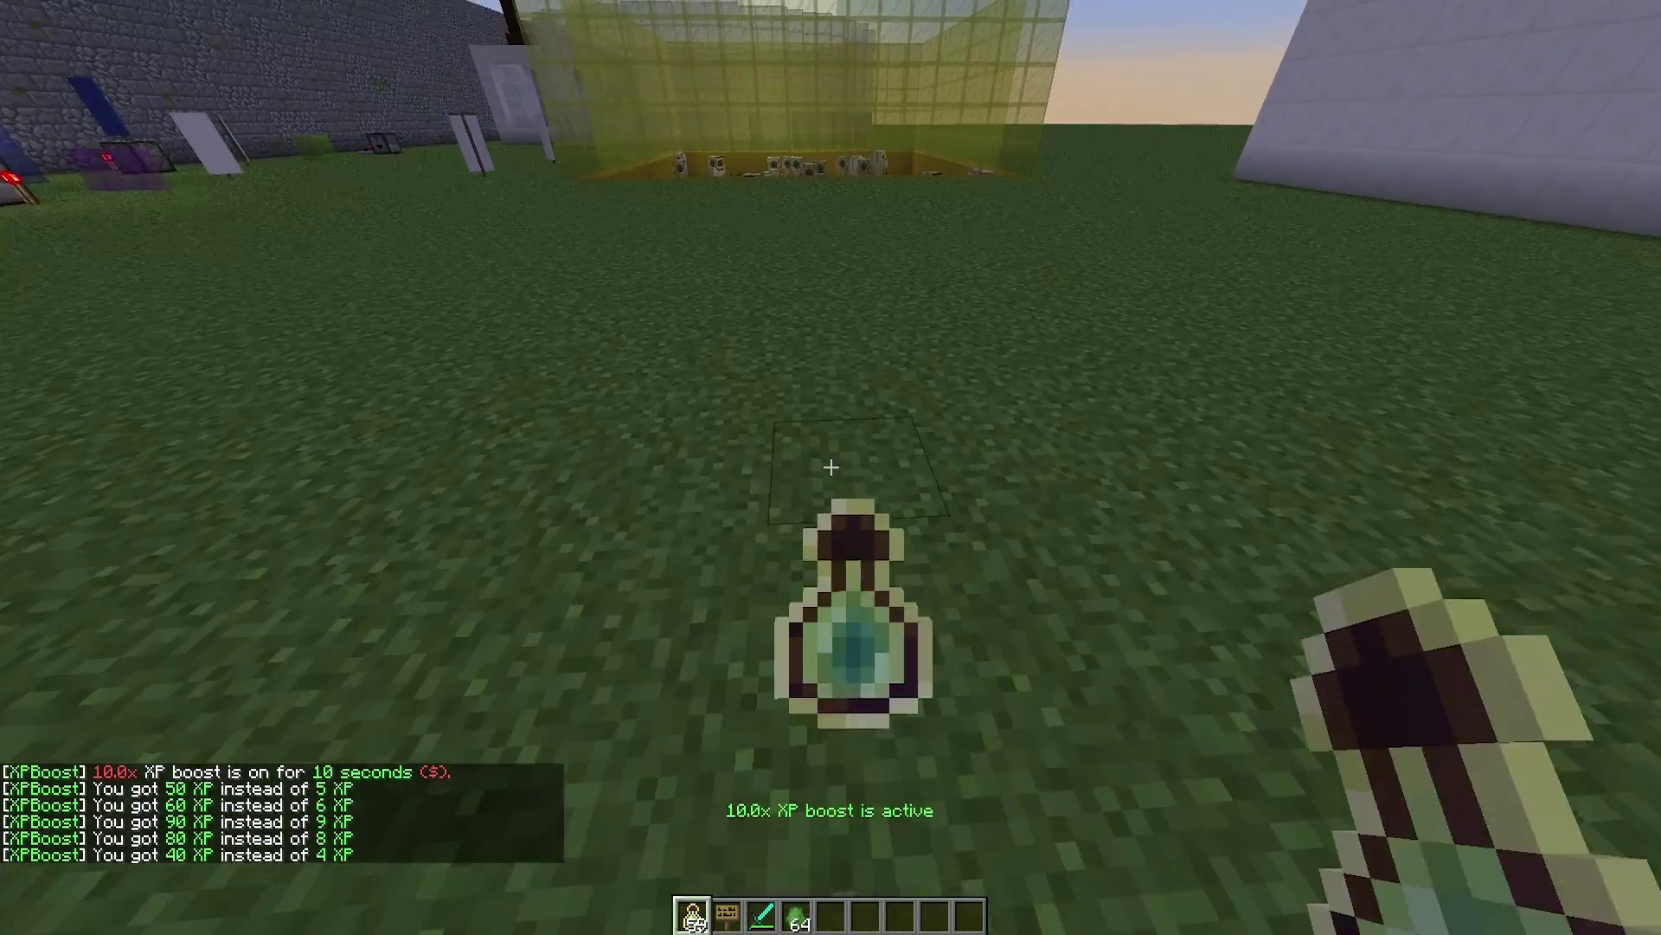
right_click(830, 467)
Switch to survival mode with /gm 0 and throw more Bottles o' Enchanting to collect XP.
type("/")
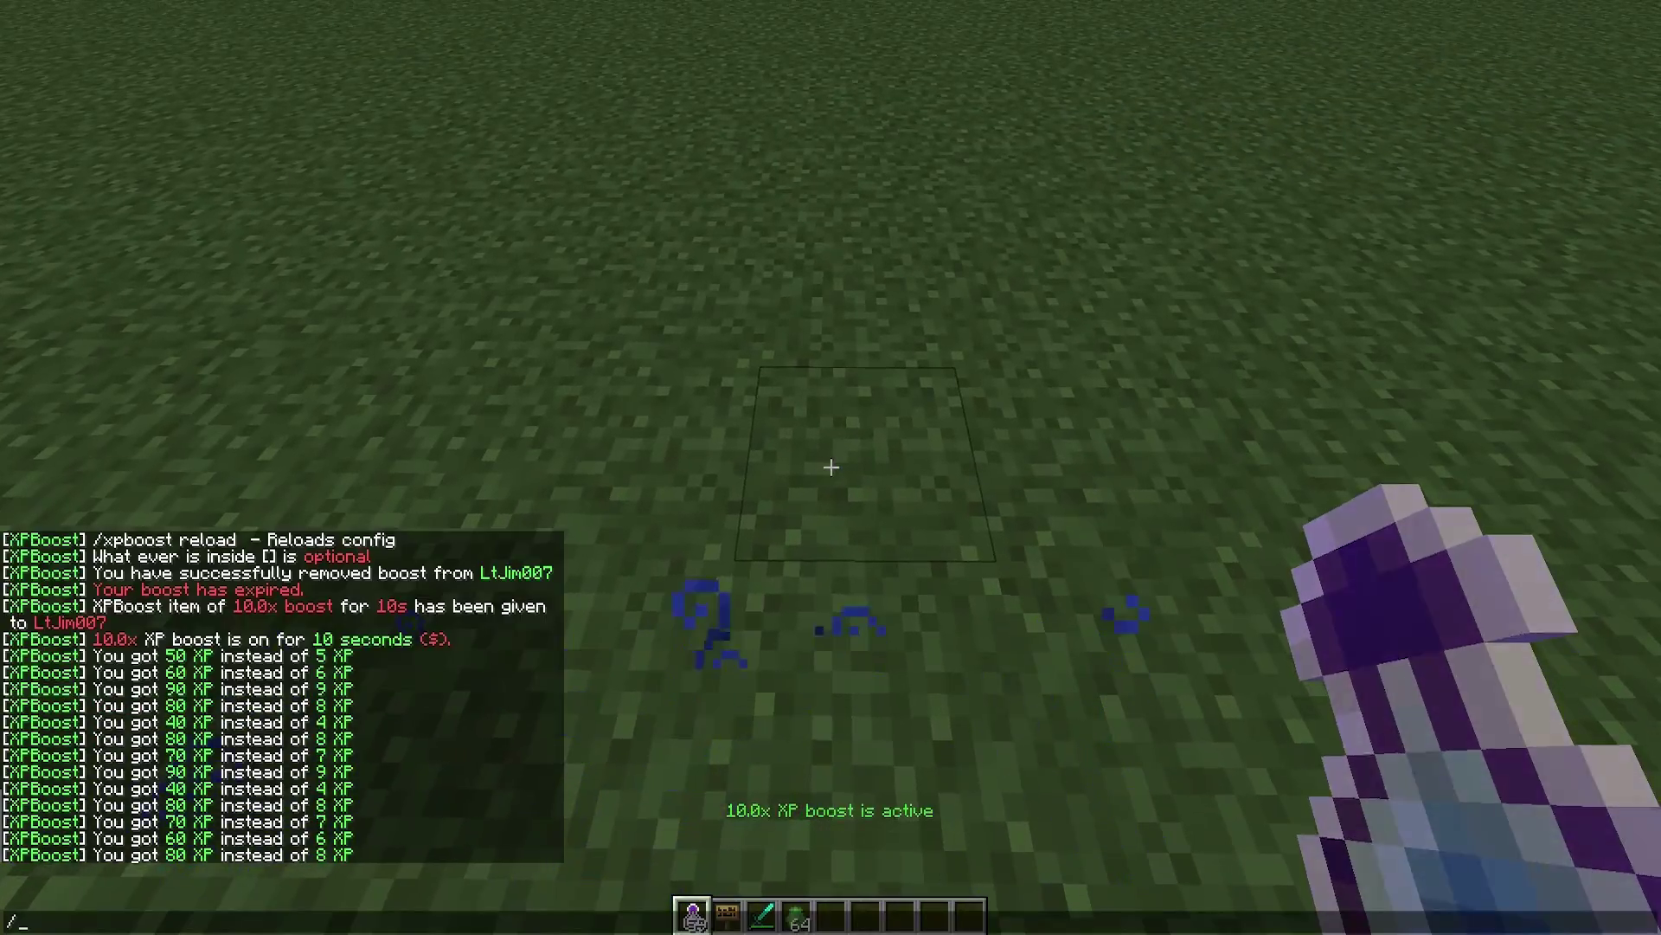
type("gm 0")
key("Return")
right_click(831, 467)
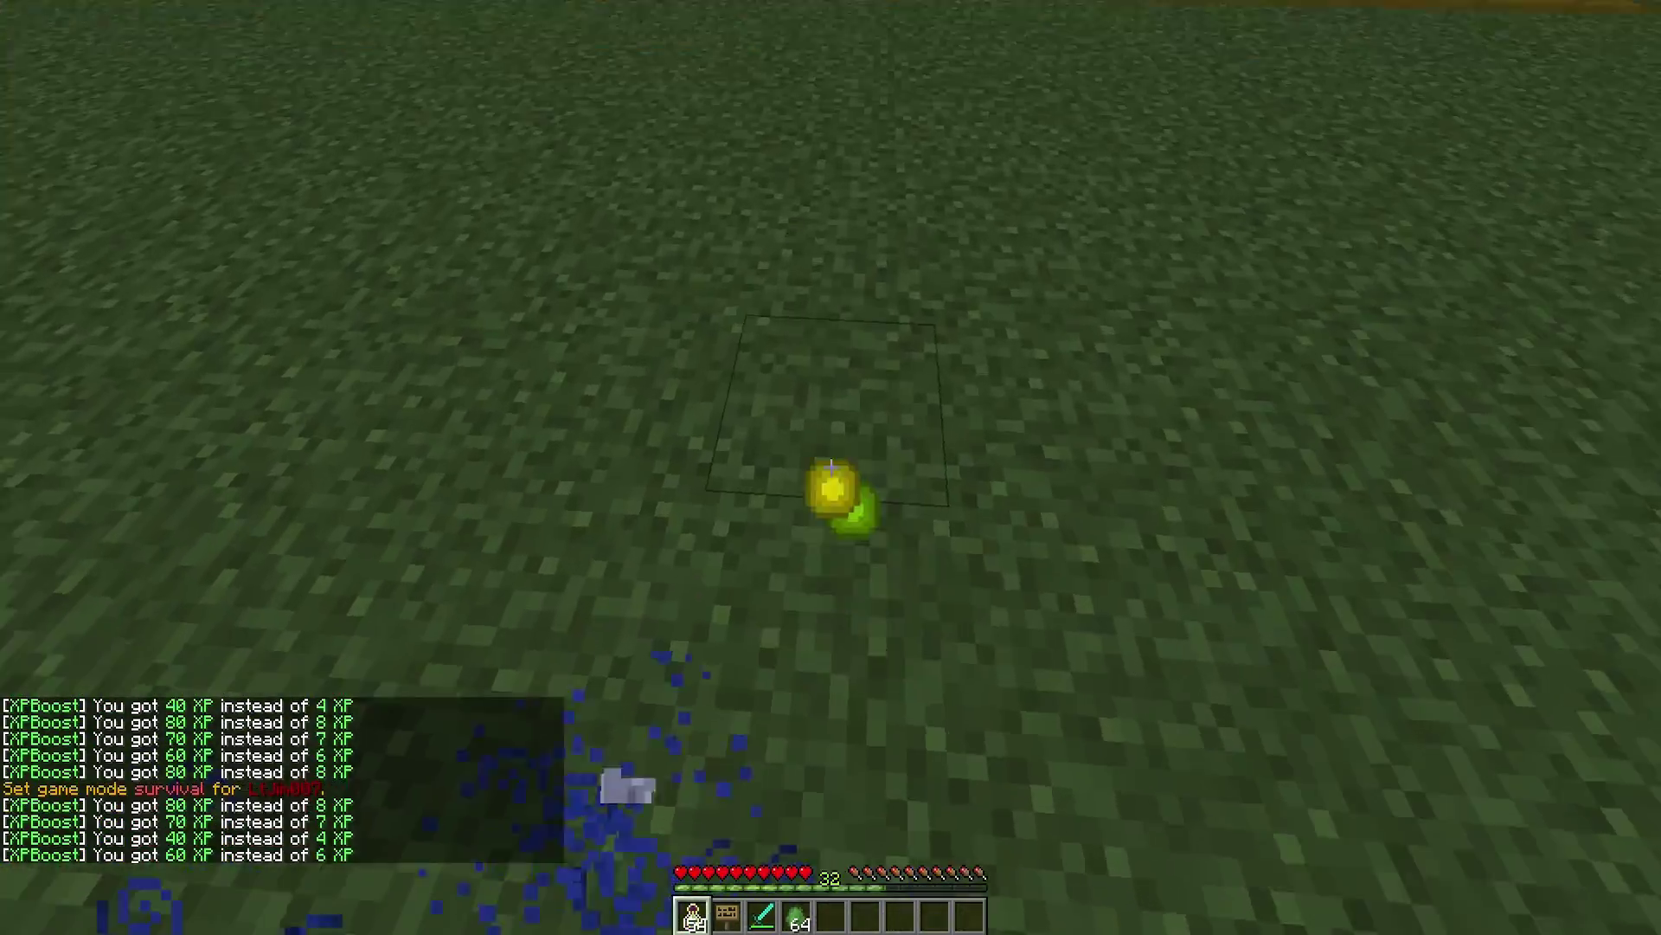
right_click(831, 468)
right_click(830, 467)
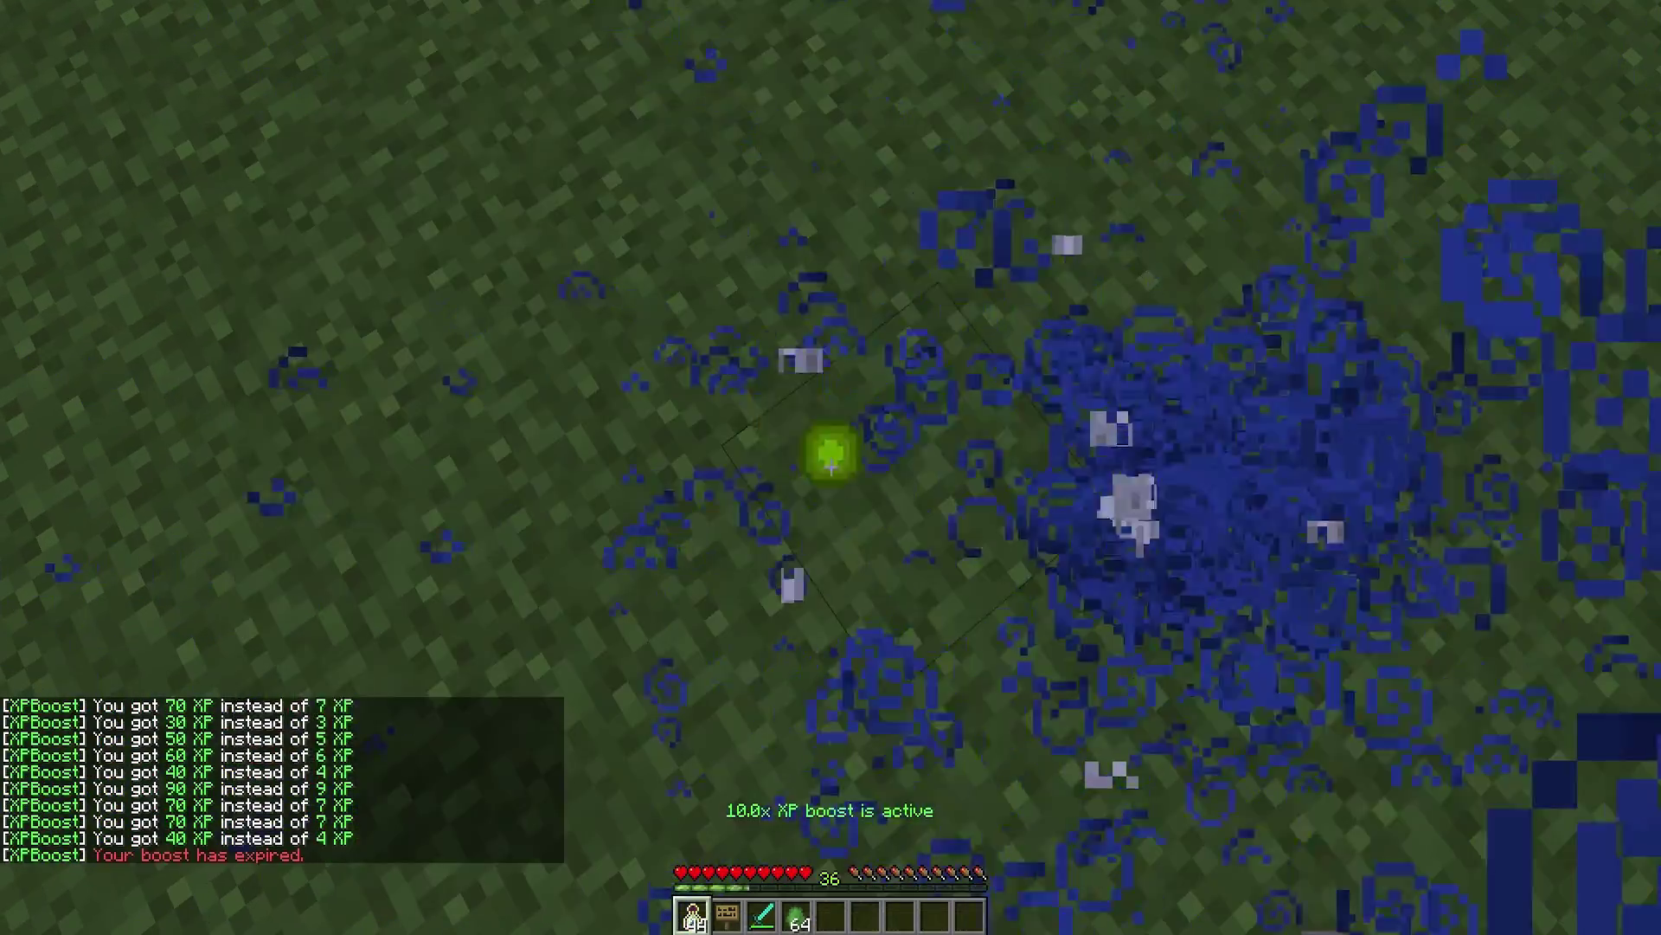
right_click(831, 467)
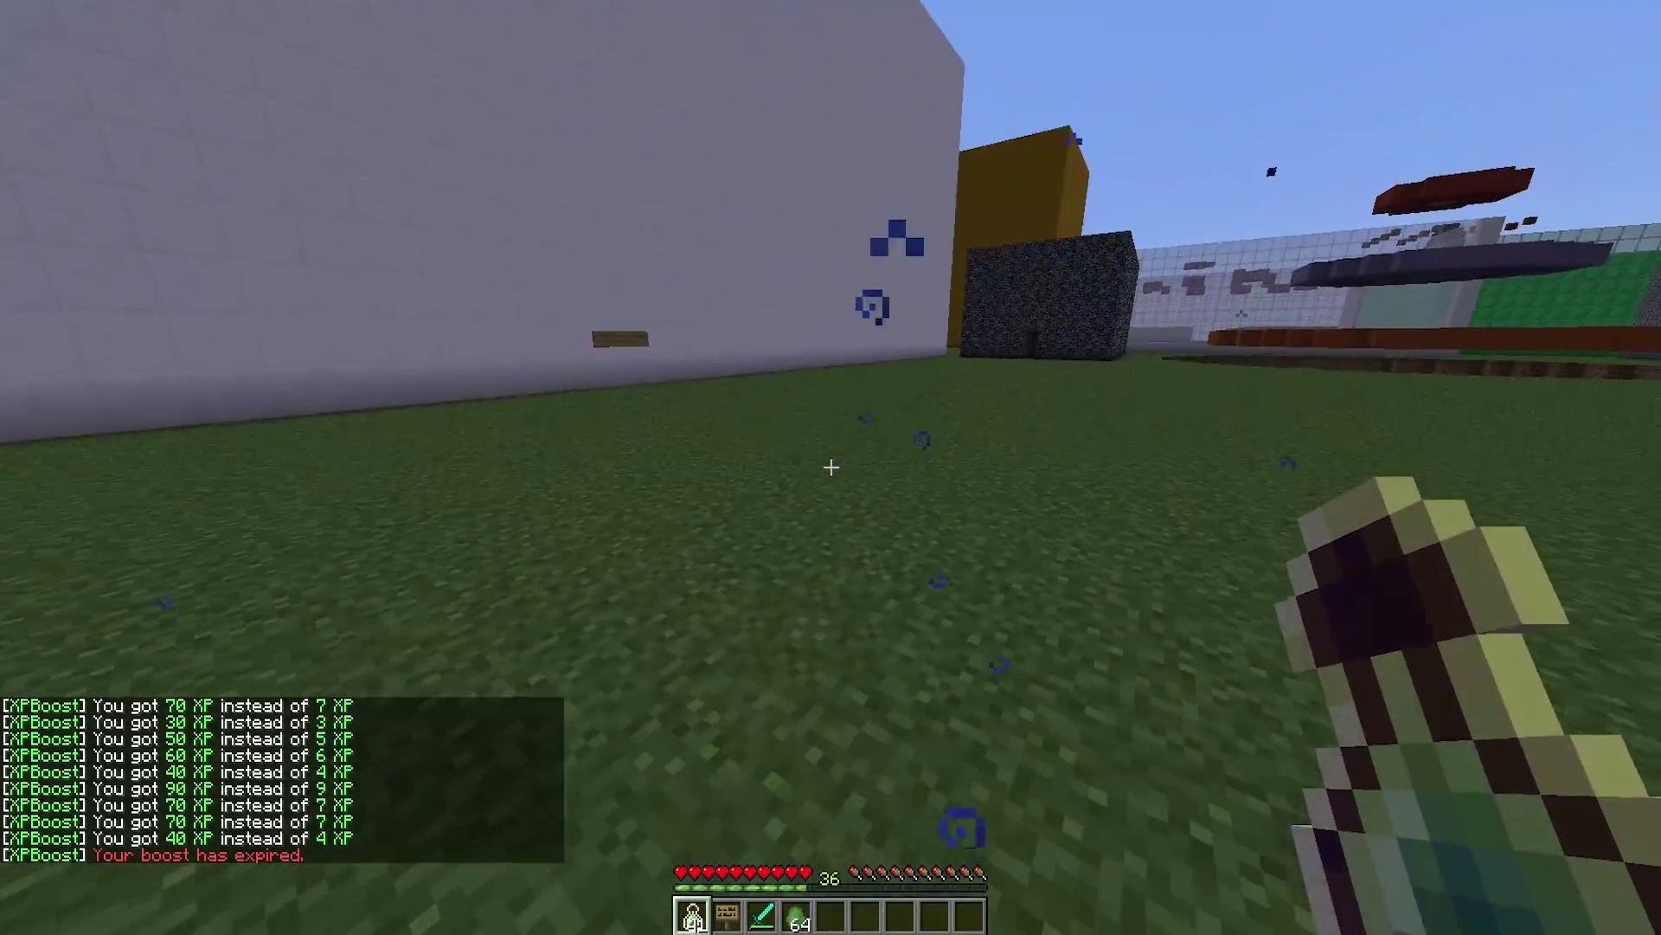
right_click(831, 468)
right_click(830, 467)
right_click(830, 468)
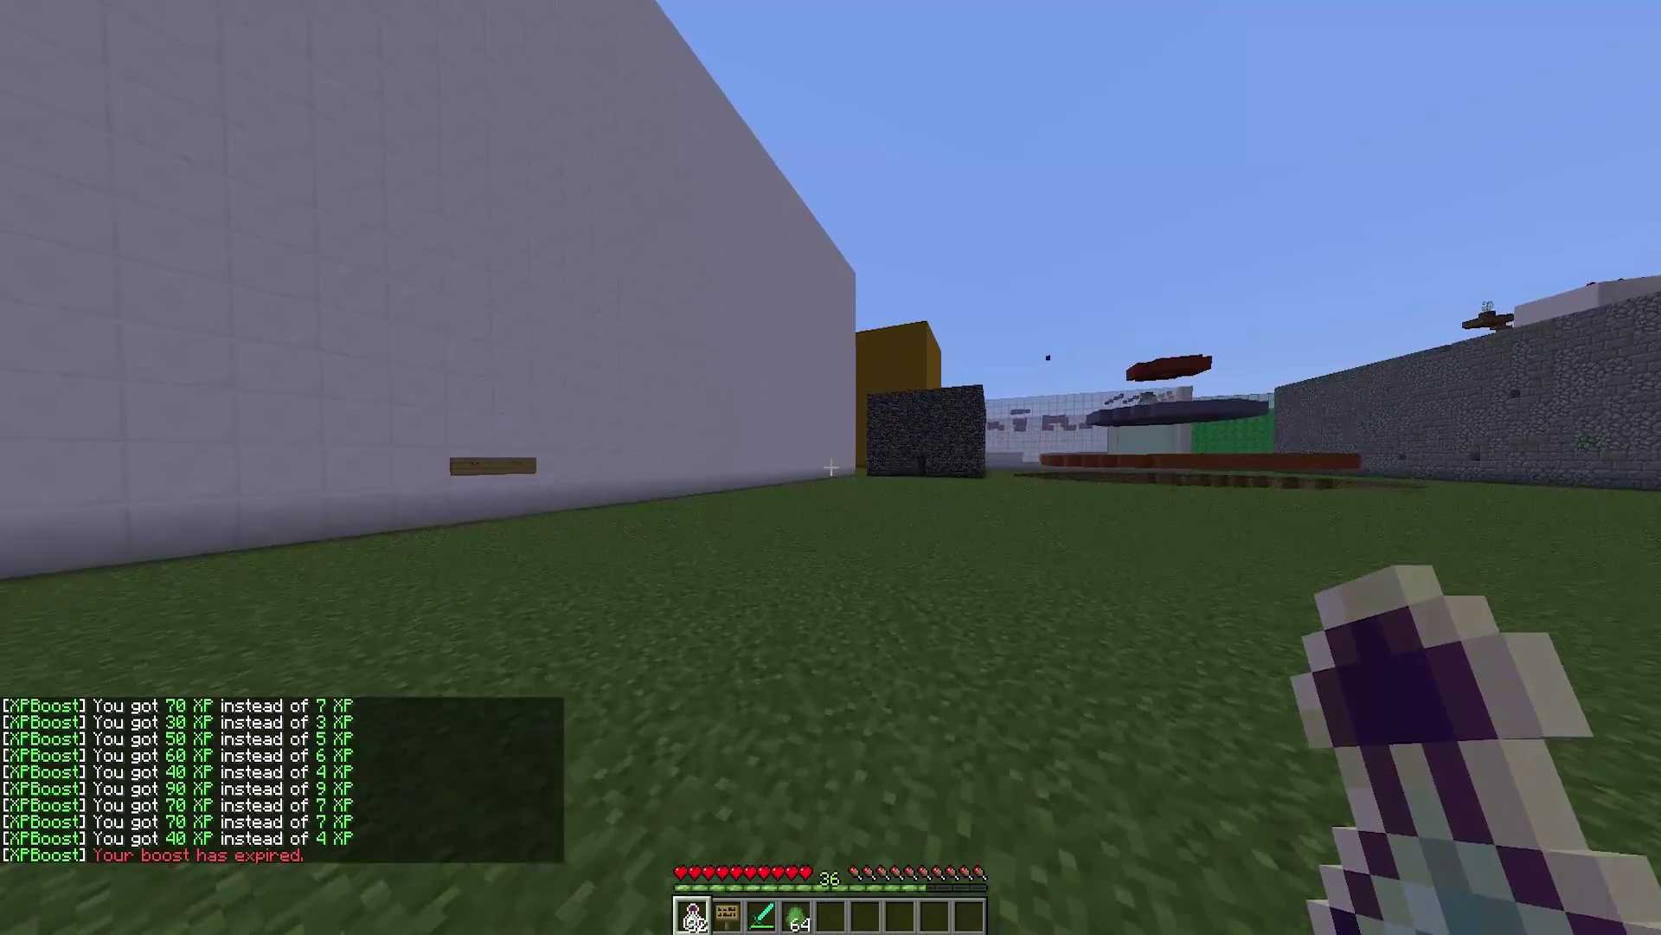
key("w")
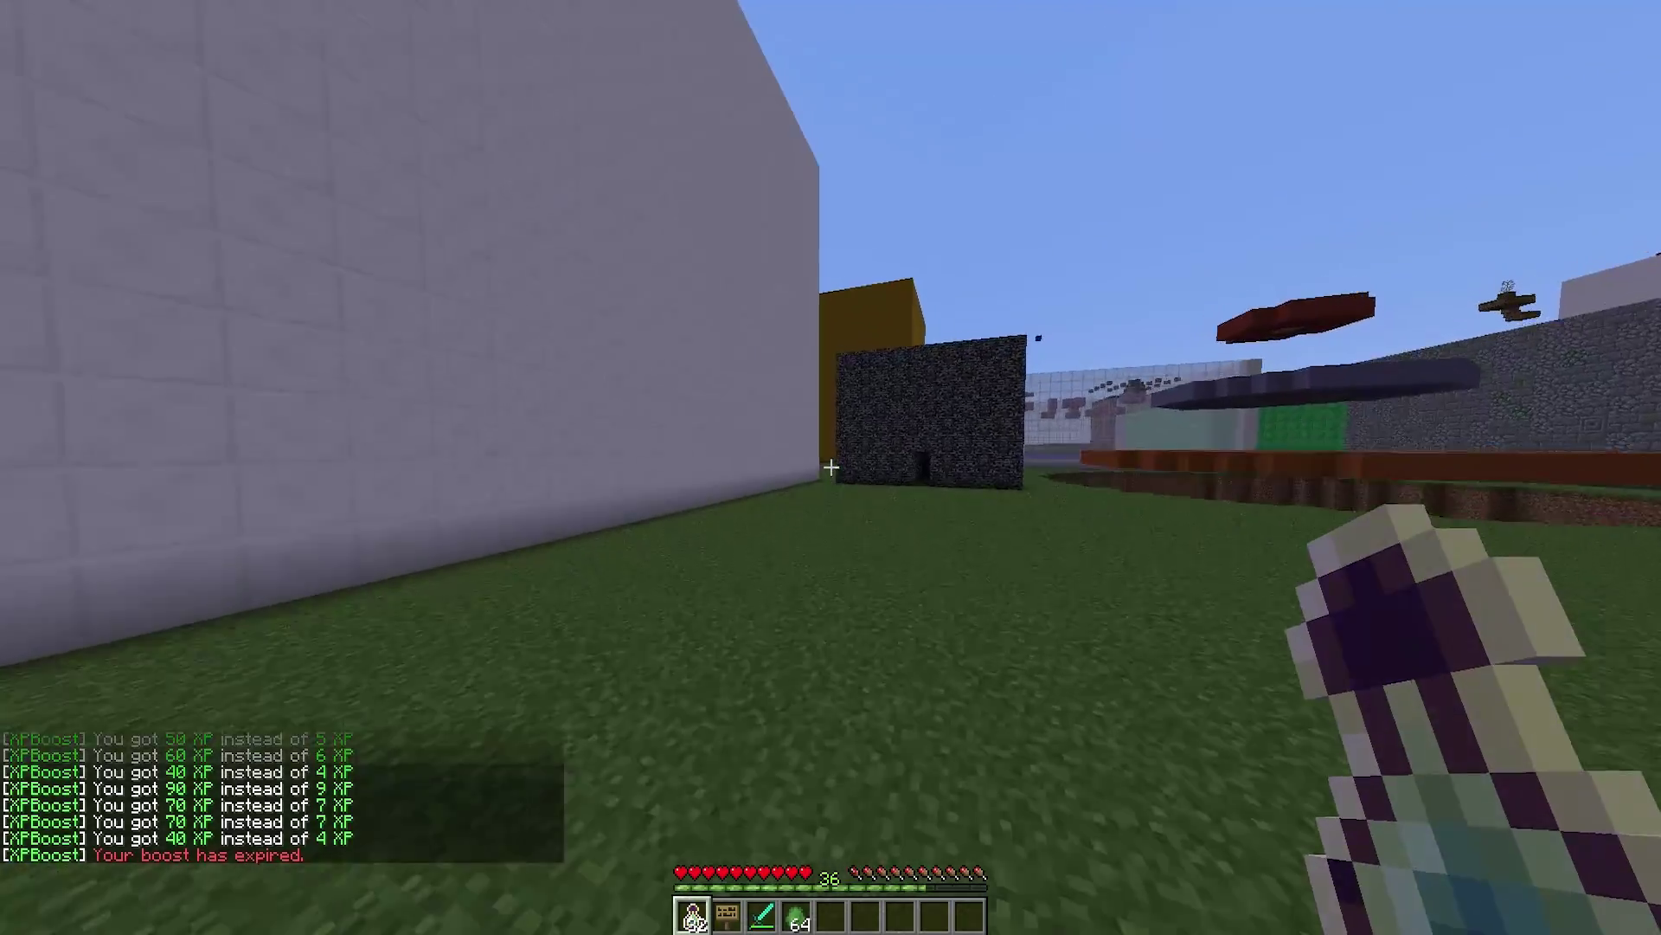
key("w")
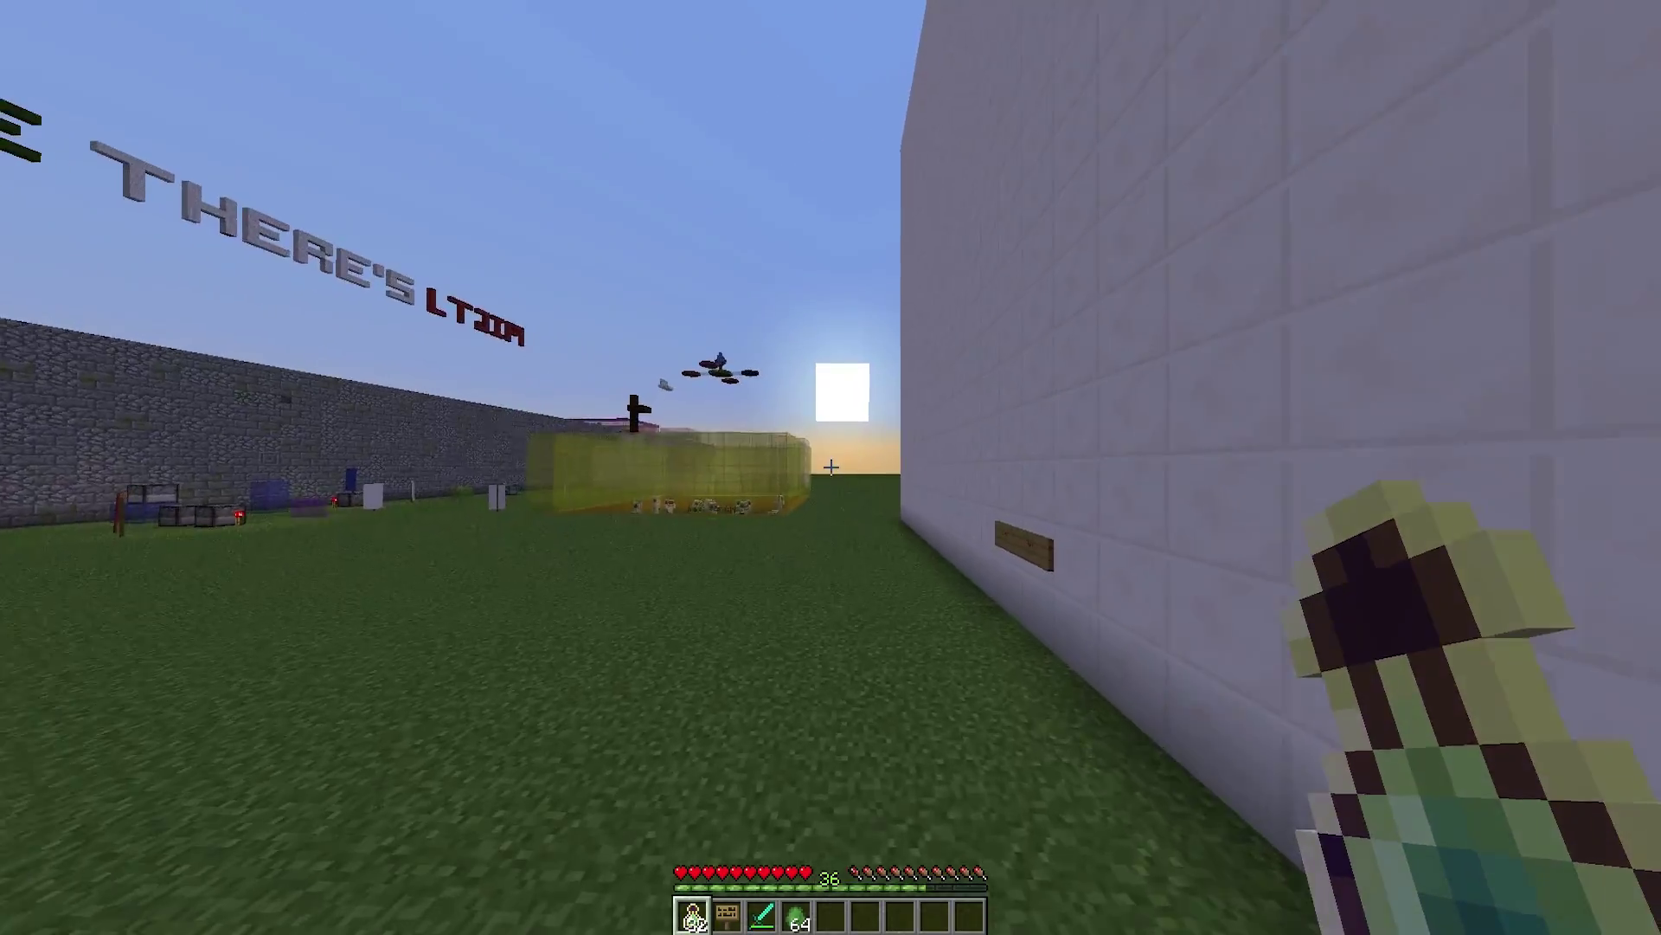
key("w")
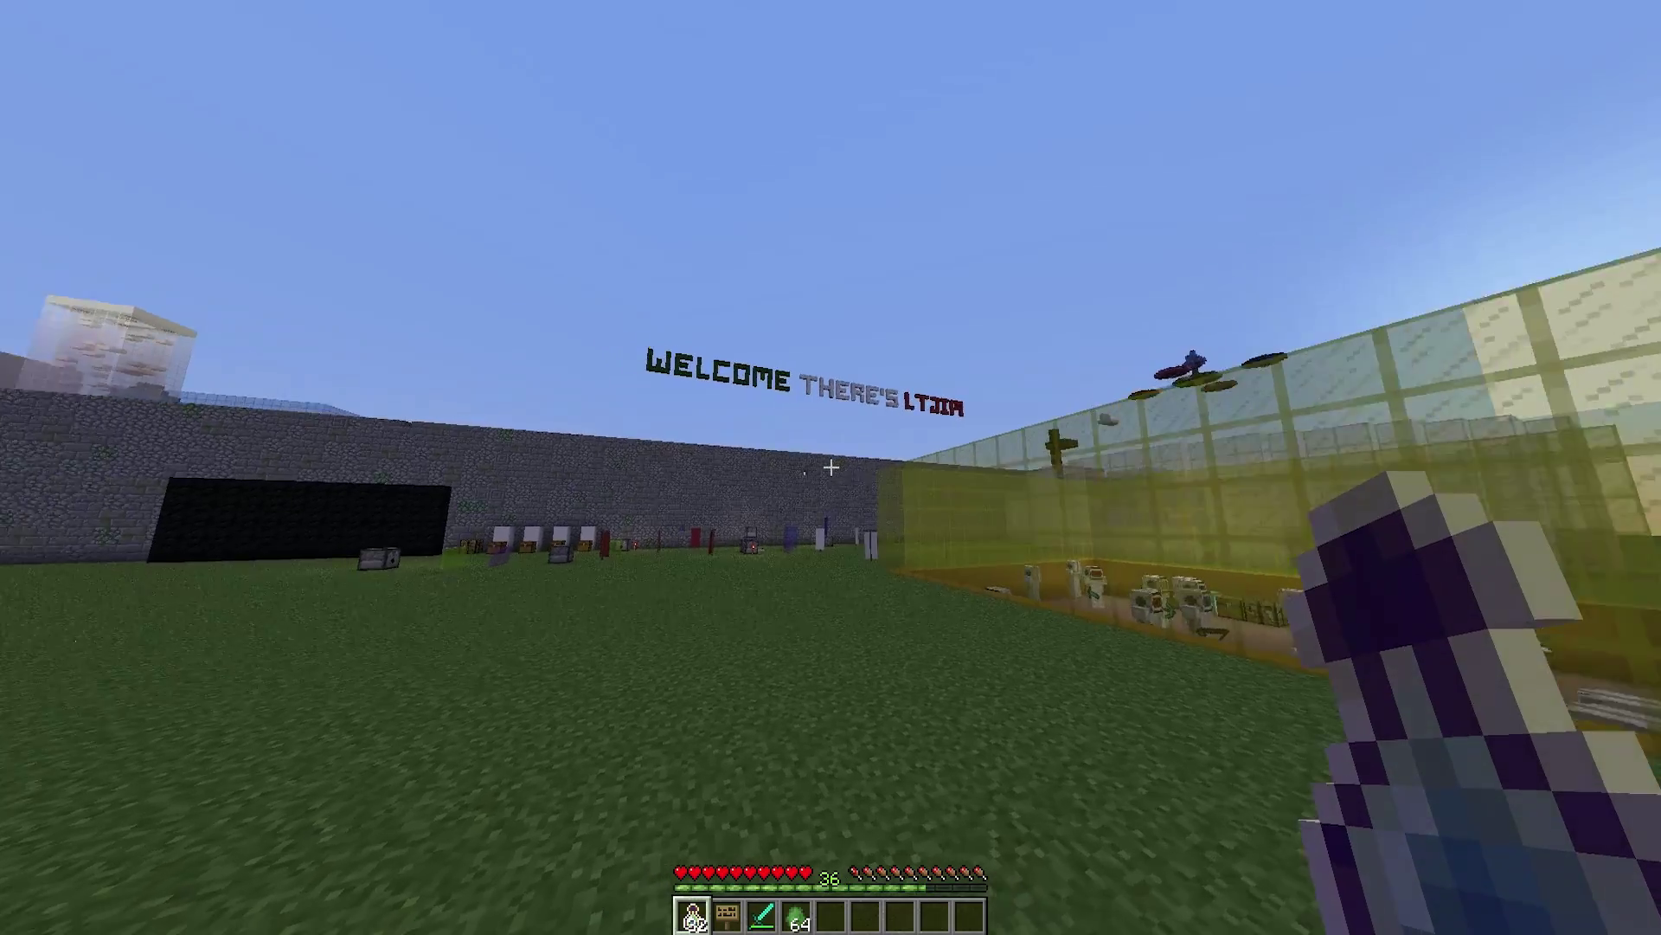
key("2")
key("3")
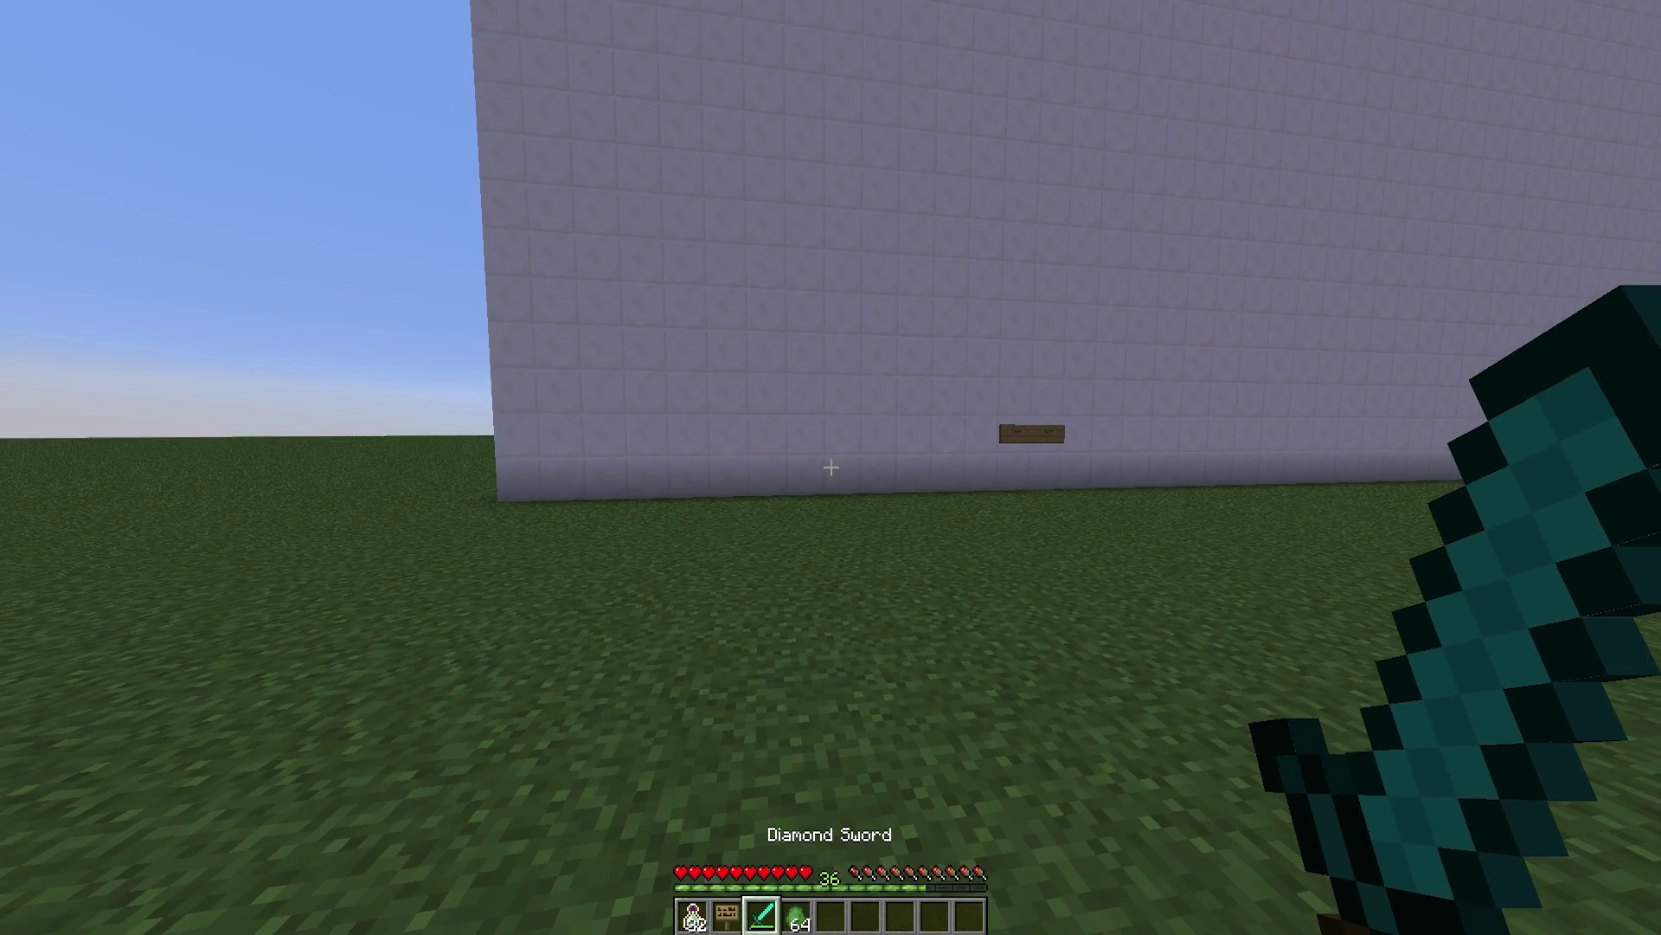
List the plugin's commands again with /xpboost.
key("slash")
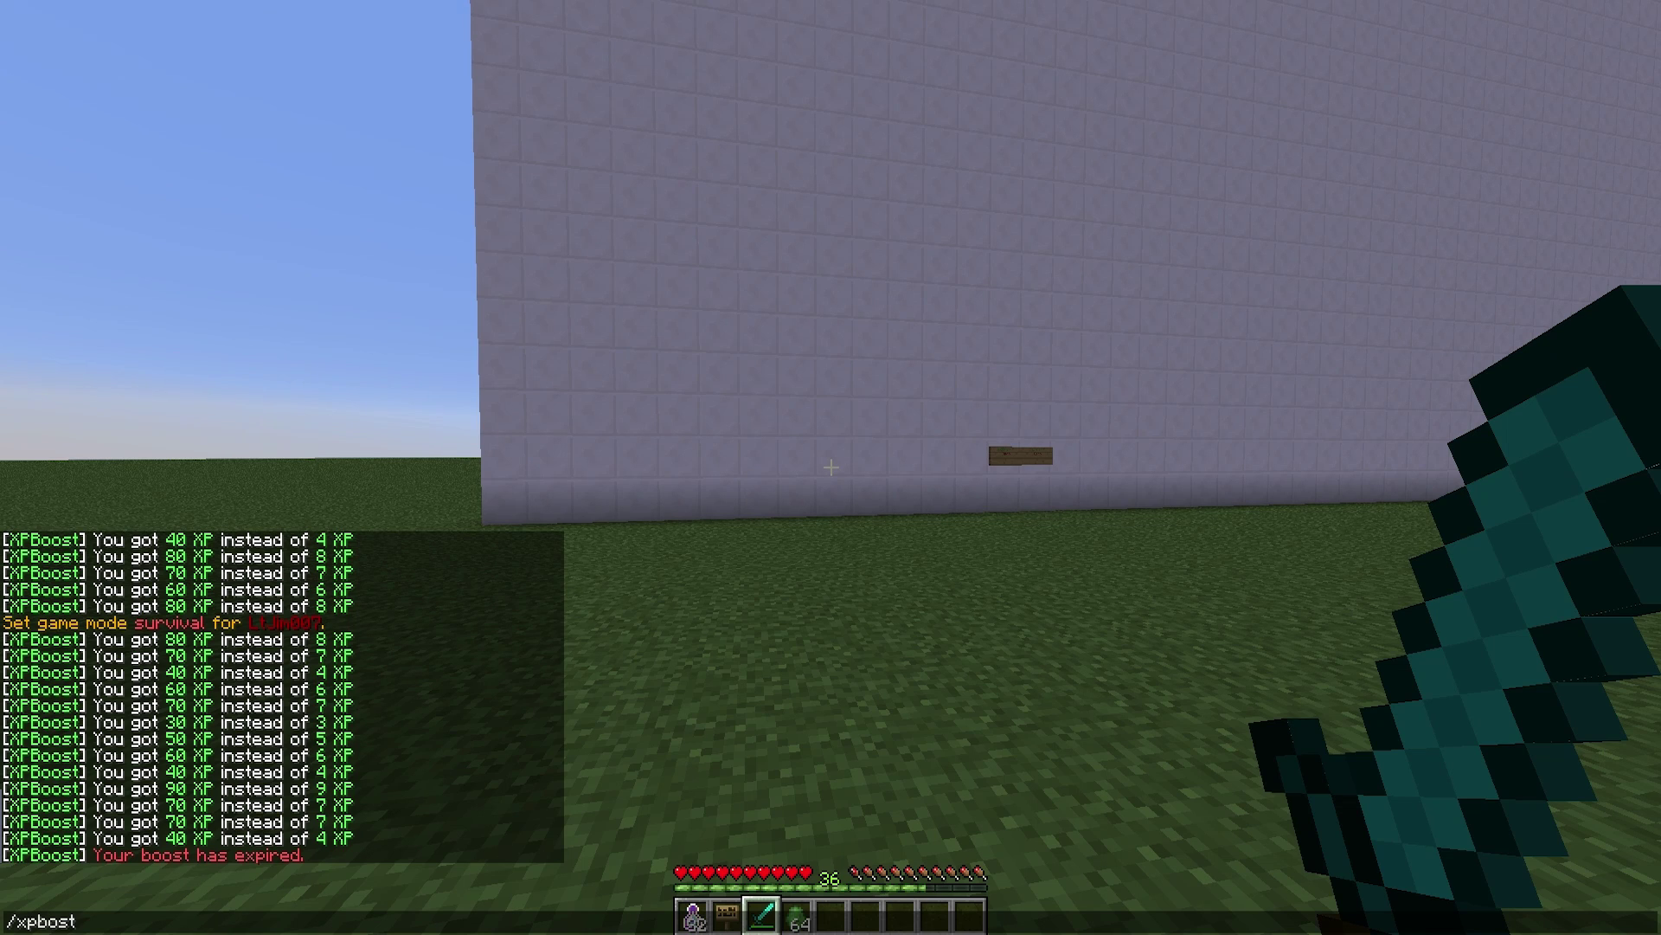
type("xpboost")
key("Return")
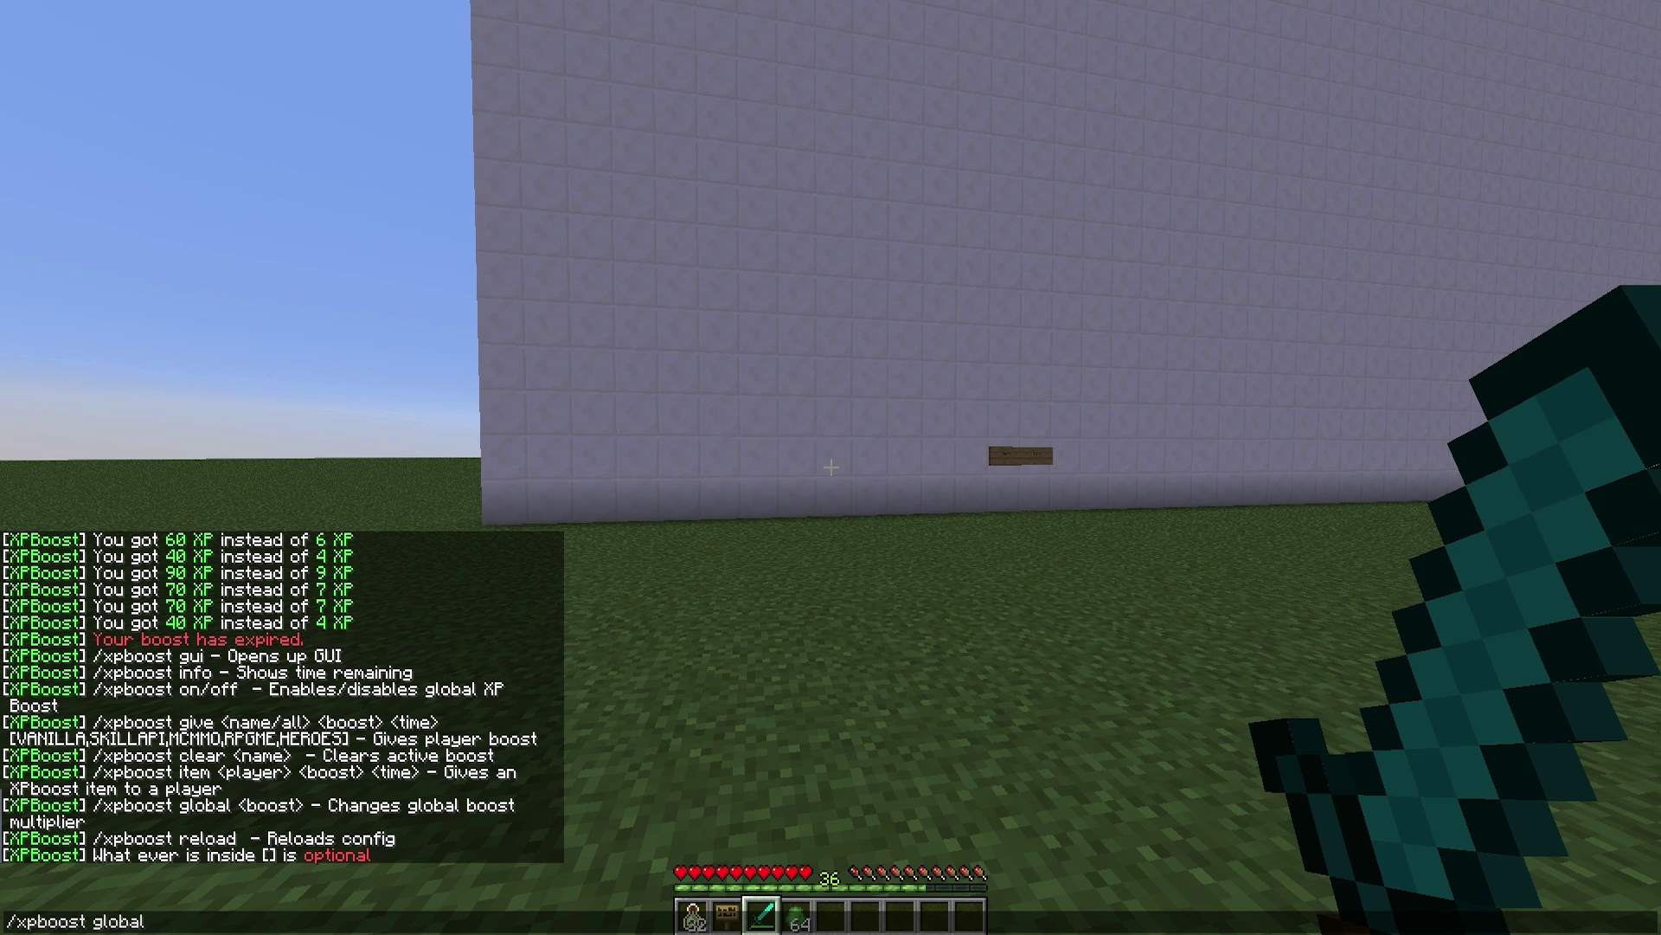
Set the global boost multiplier to 5 with /xpboost global and enable it with /xpboost on.
key("Return")
key("t")
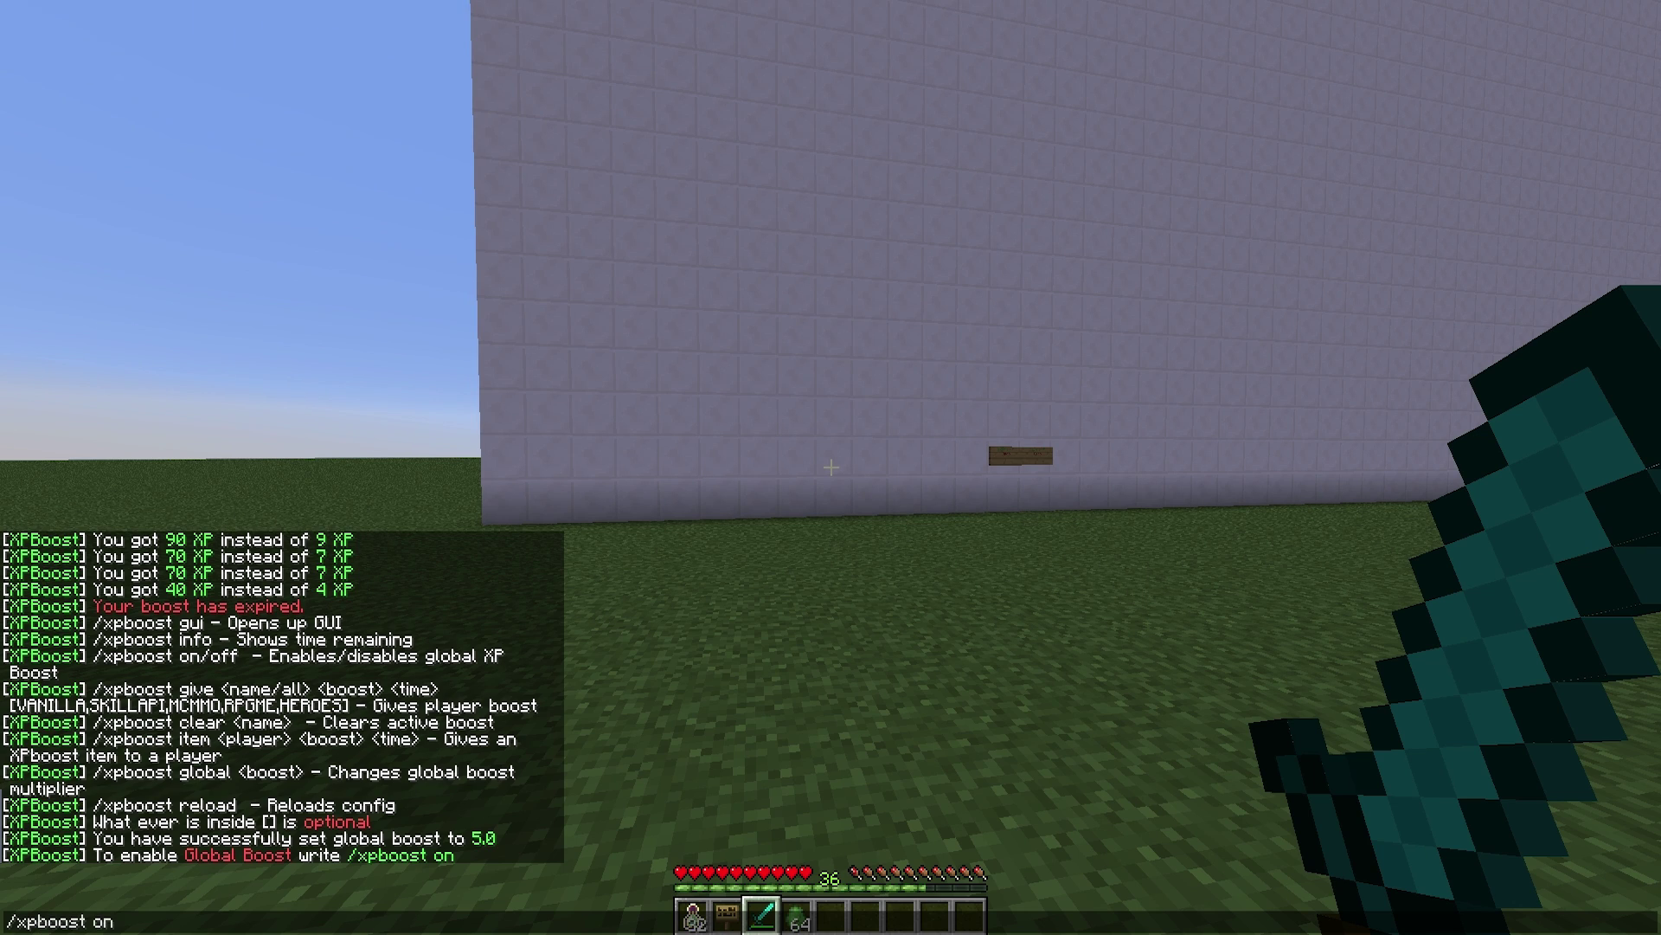
key("t")
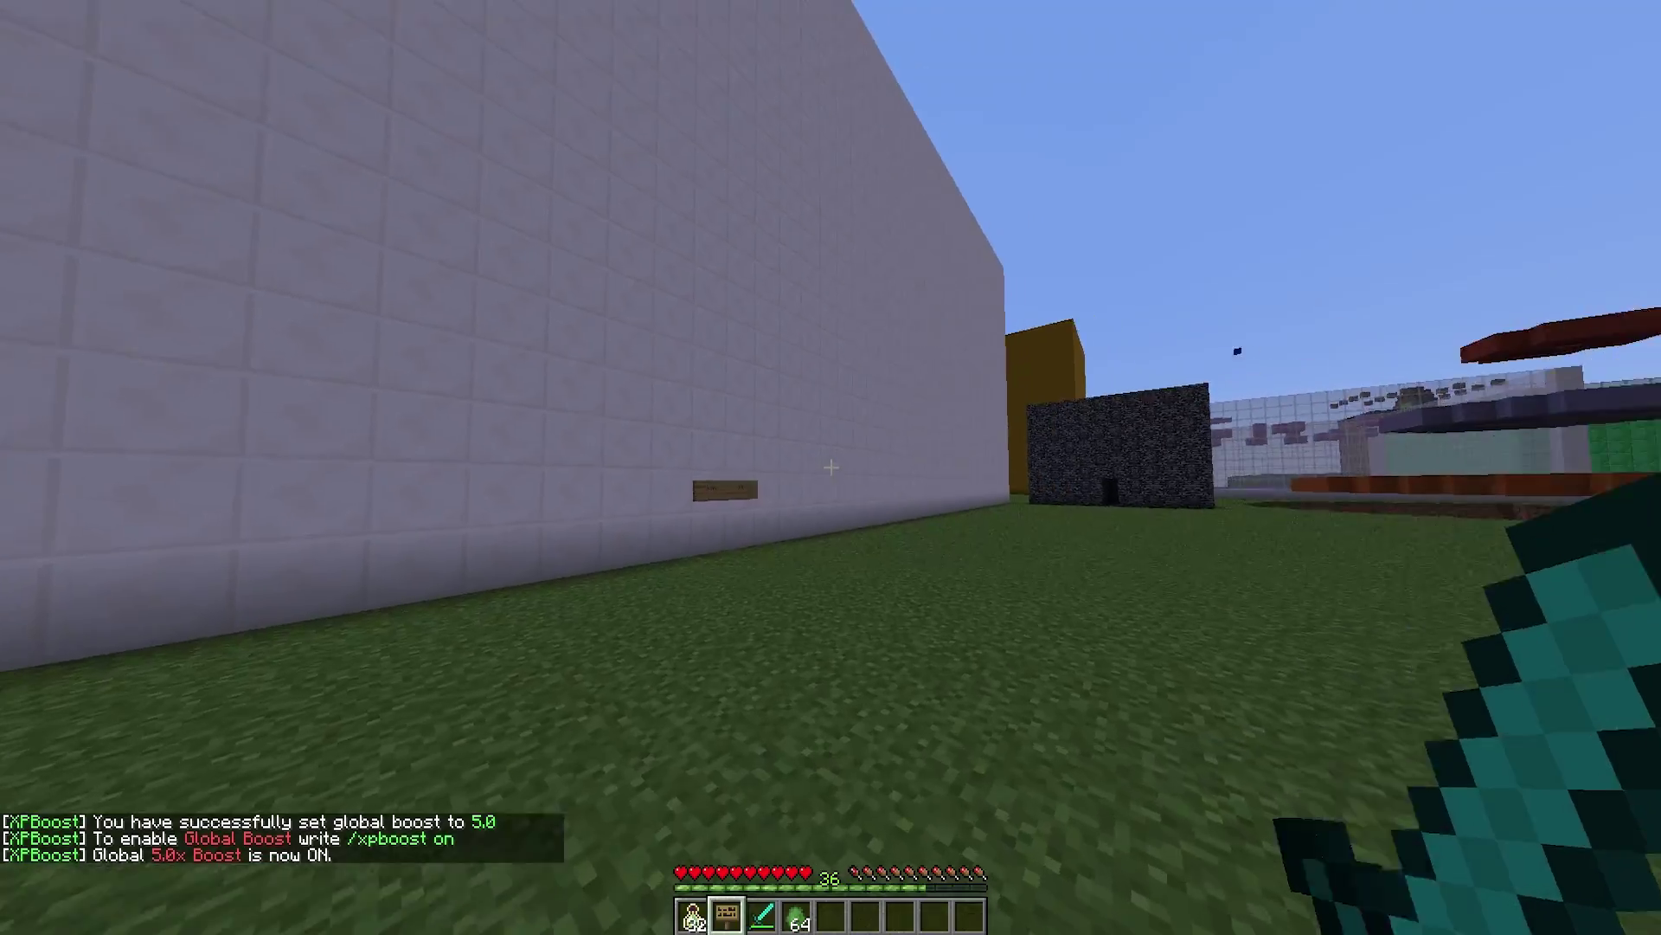
Throw Bottles o' Enchanting around the field to test the XP gained under the global boost.
scroll(830, 467, "up", 2)
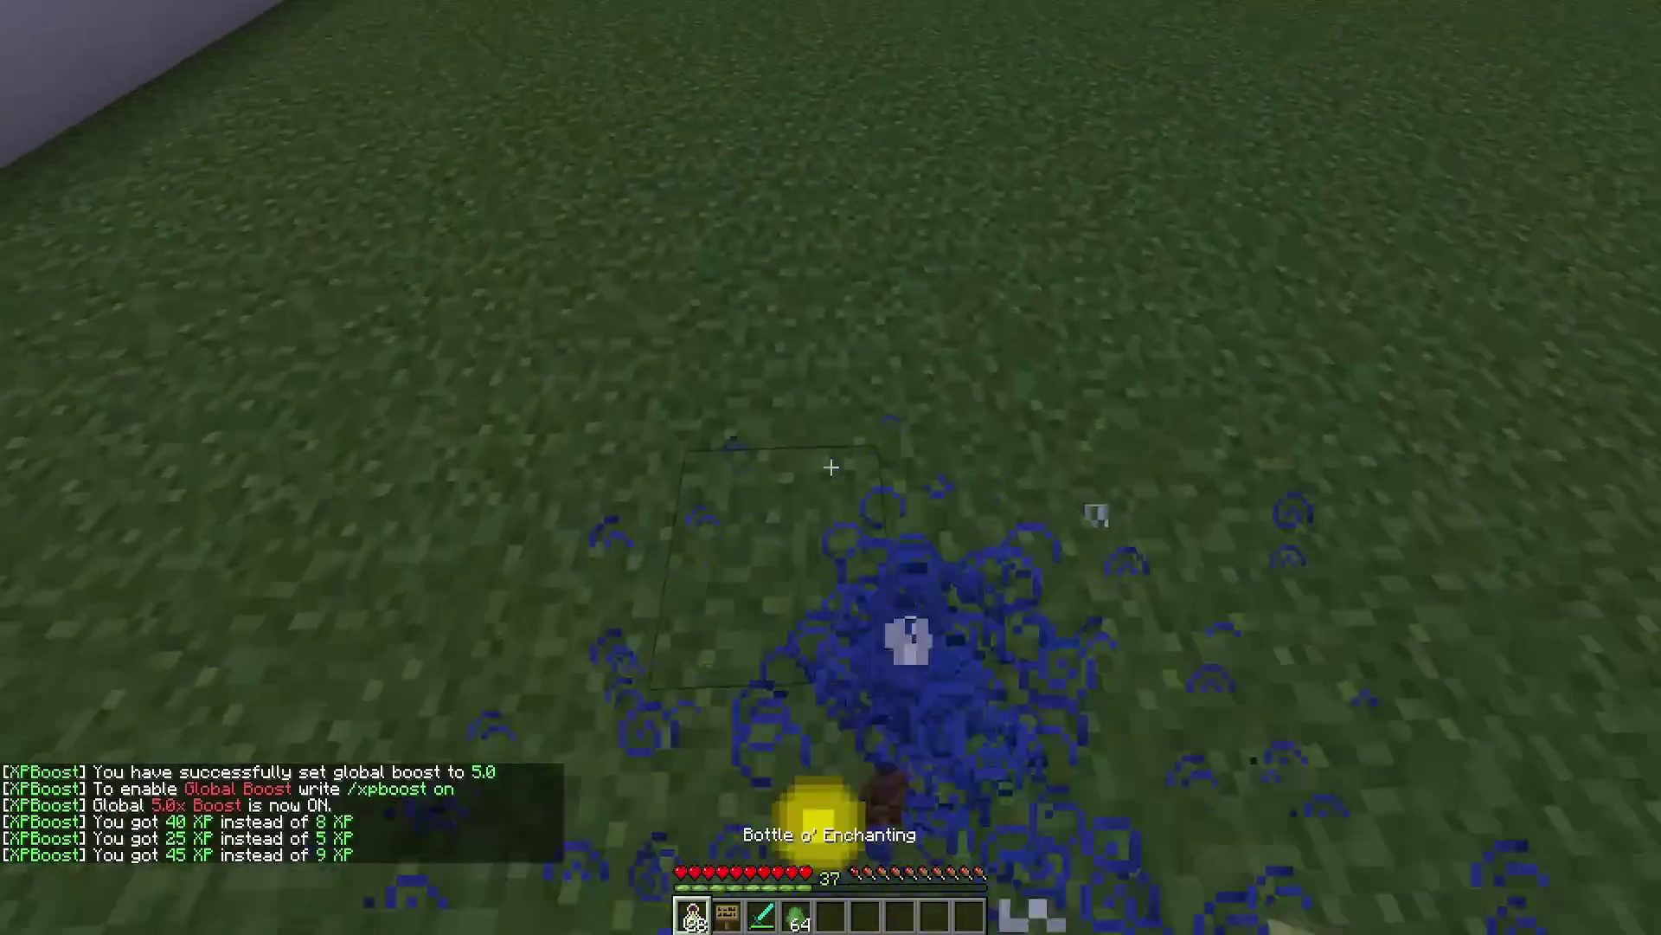
right_click(831, 467)
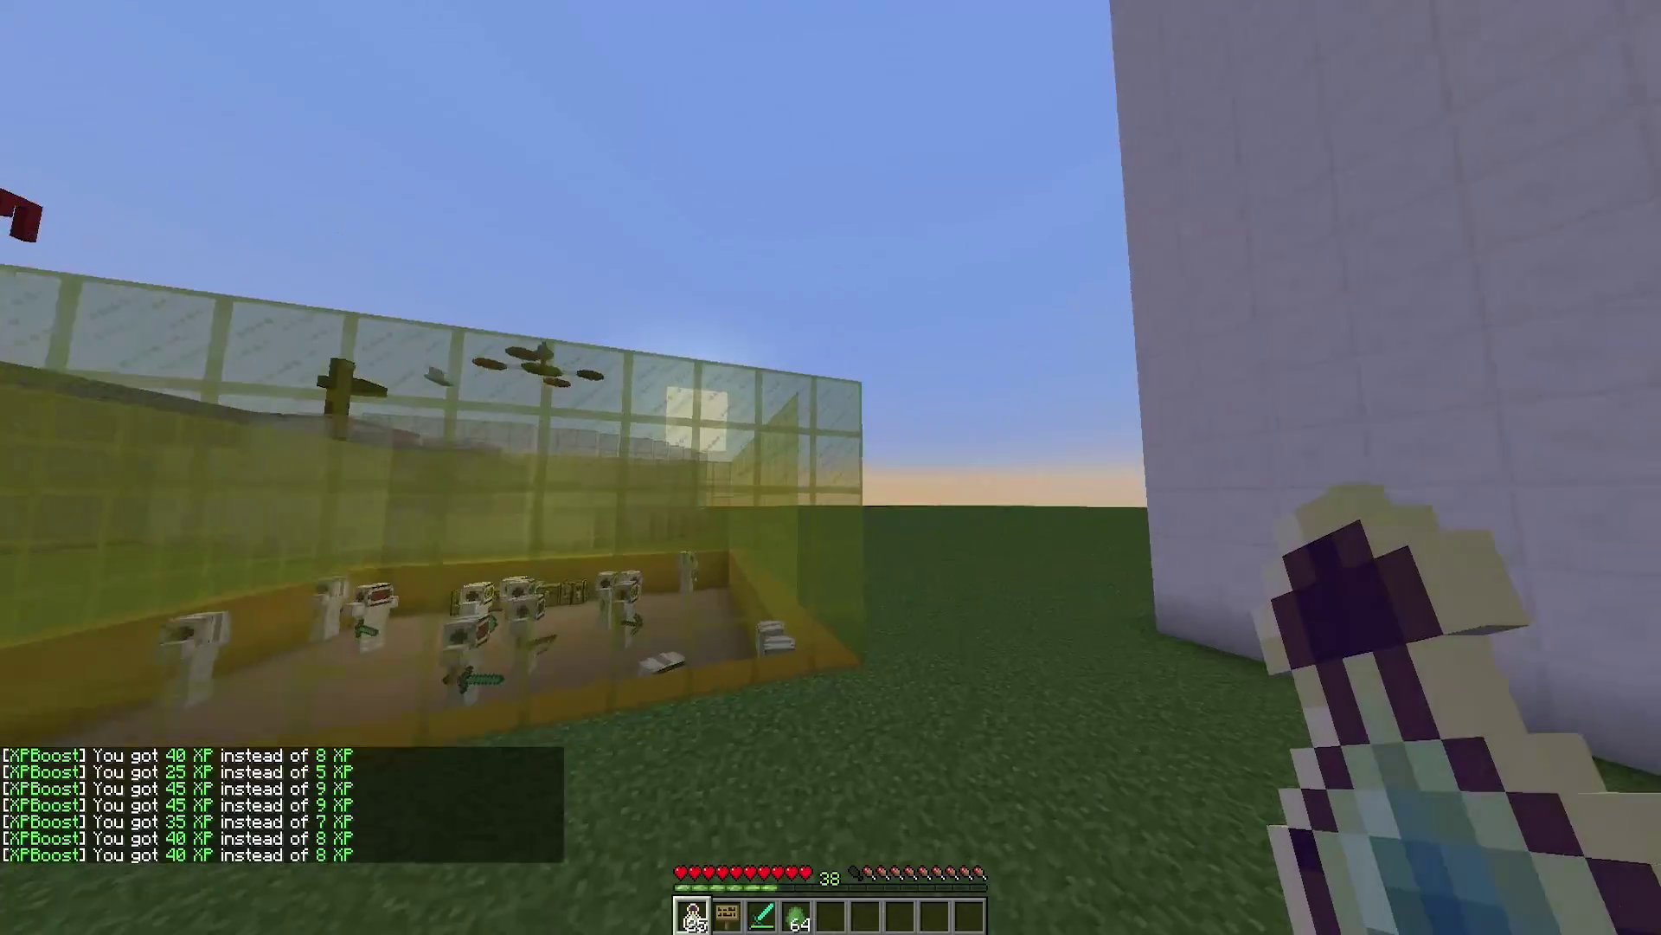
right_click(831, 467)
right_click(830, 467)
right_click(831, 468)
right_click(831, 468)
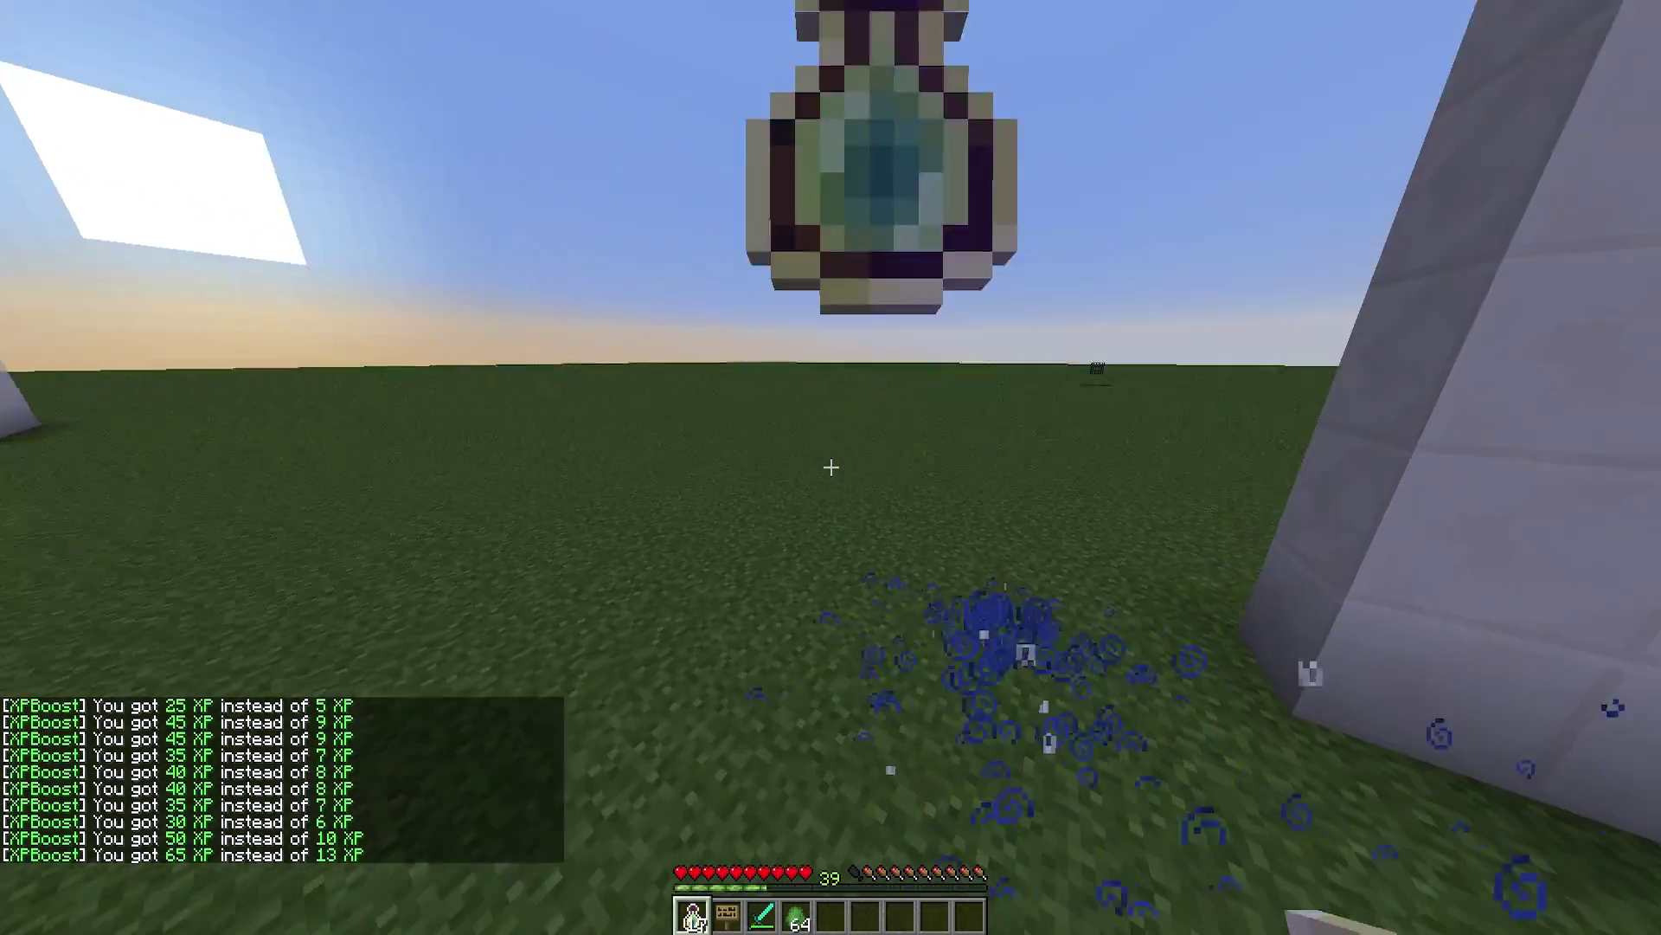
right_click(830, 467)
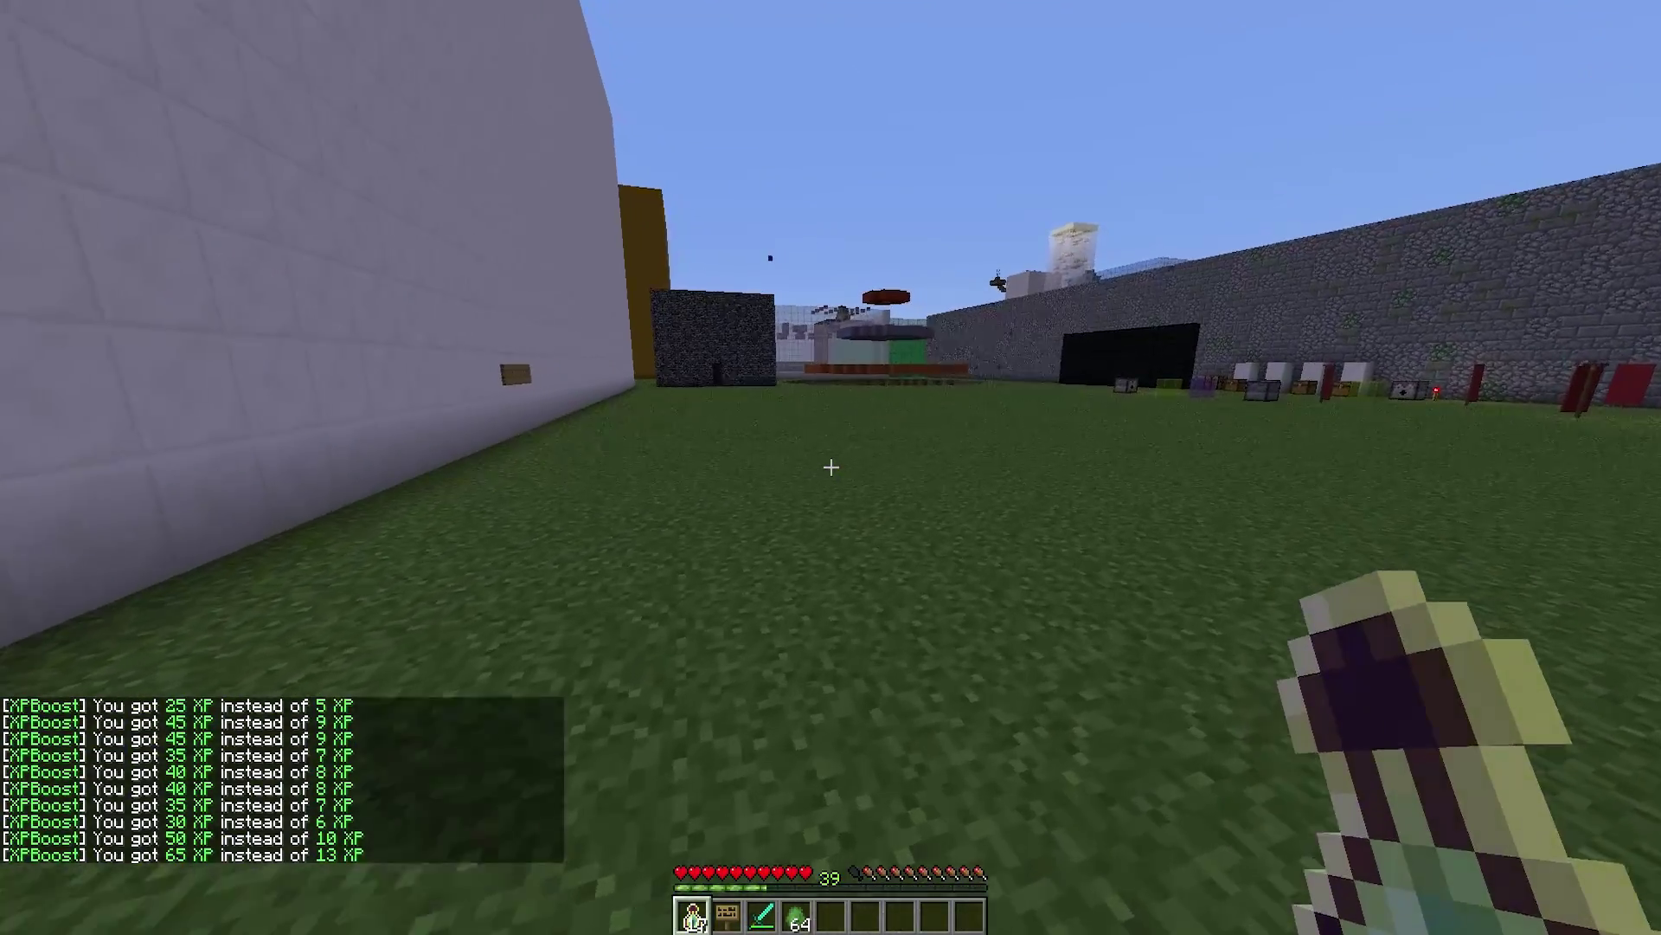
Turn off the global boost with /xpboost off and review the plugin's command list with /xpboost.
type("t/xpboost on")
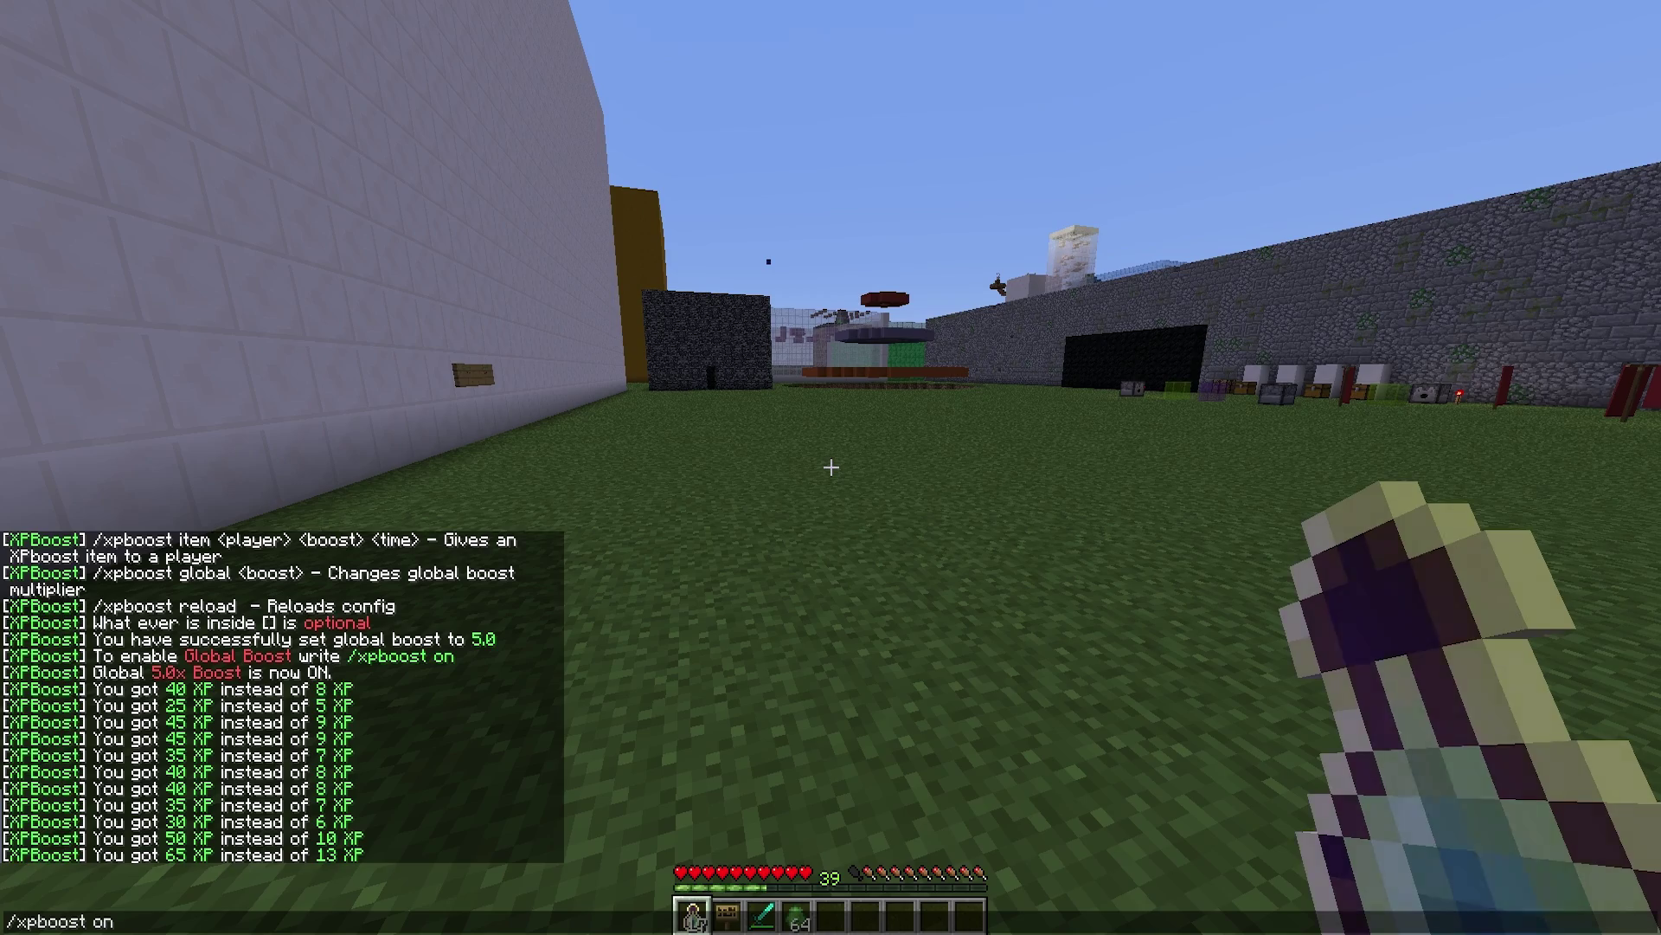
type("t")
key("Up")
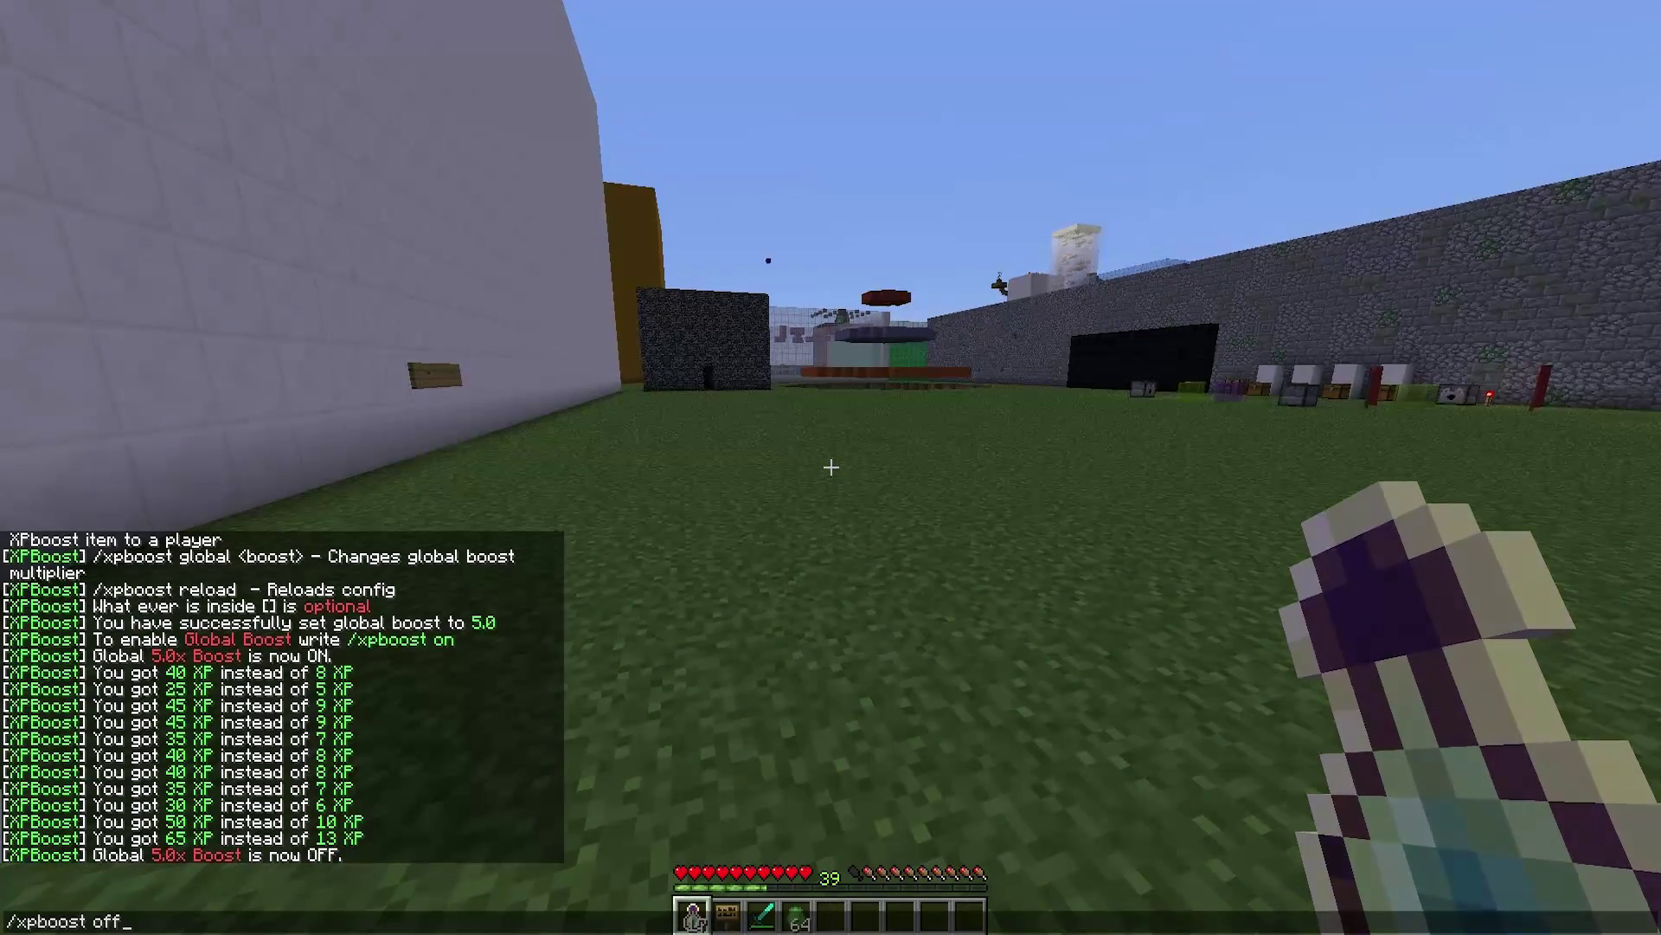
key("Return")
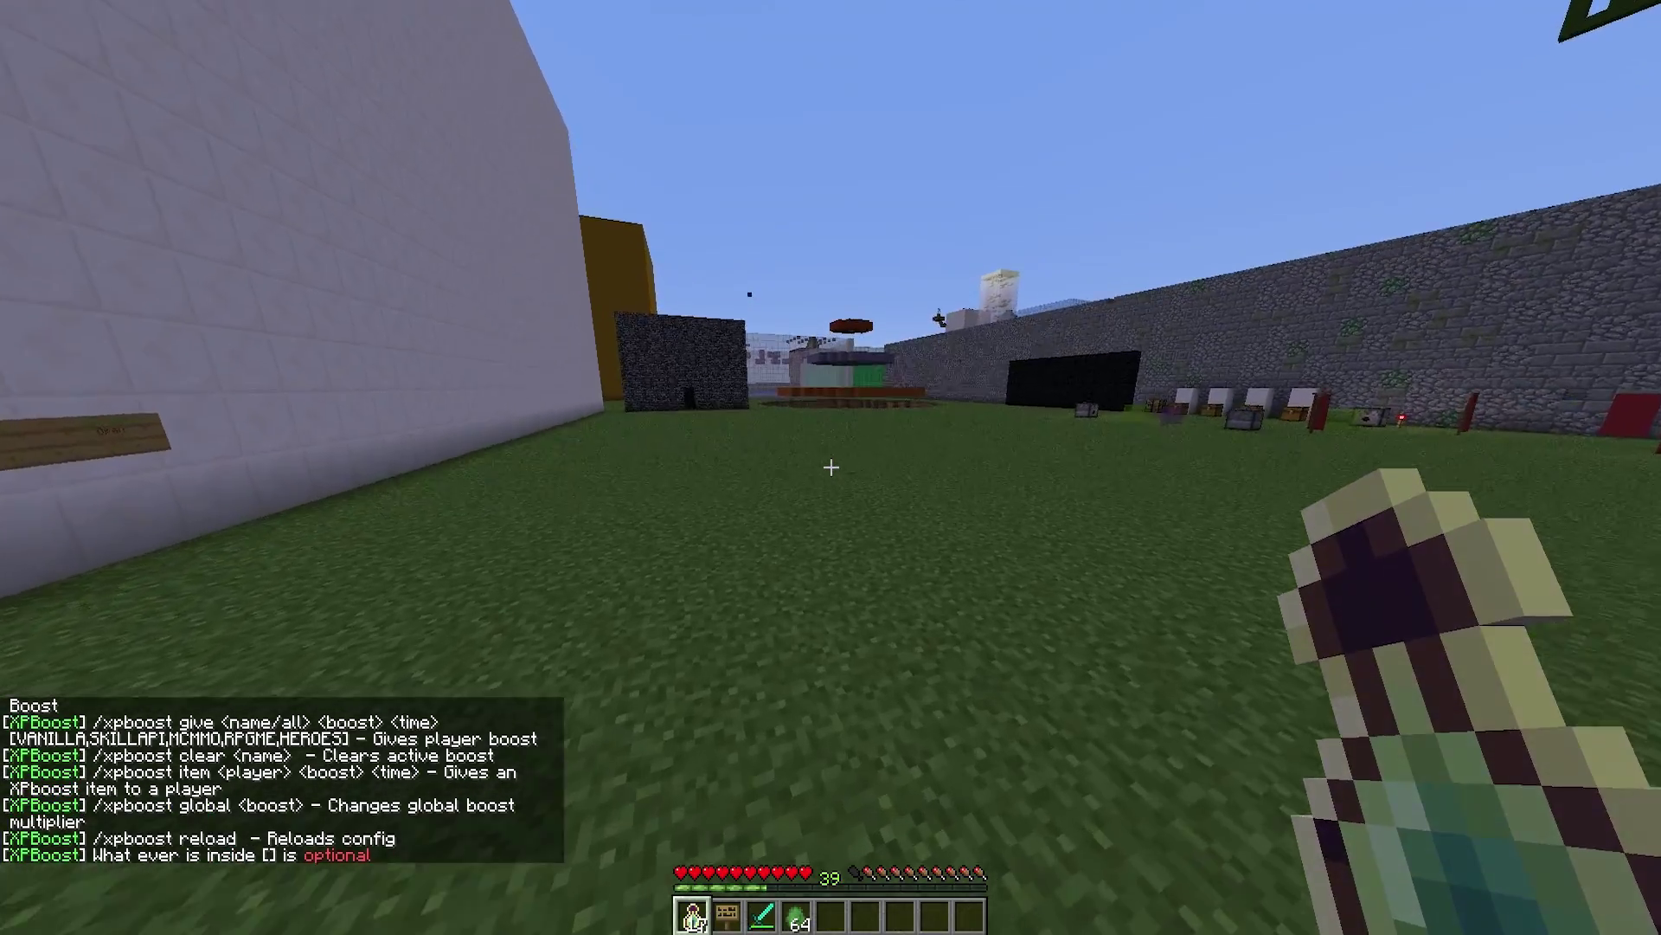
key("t")
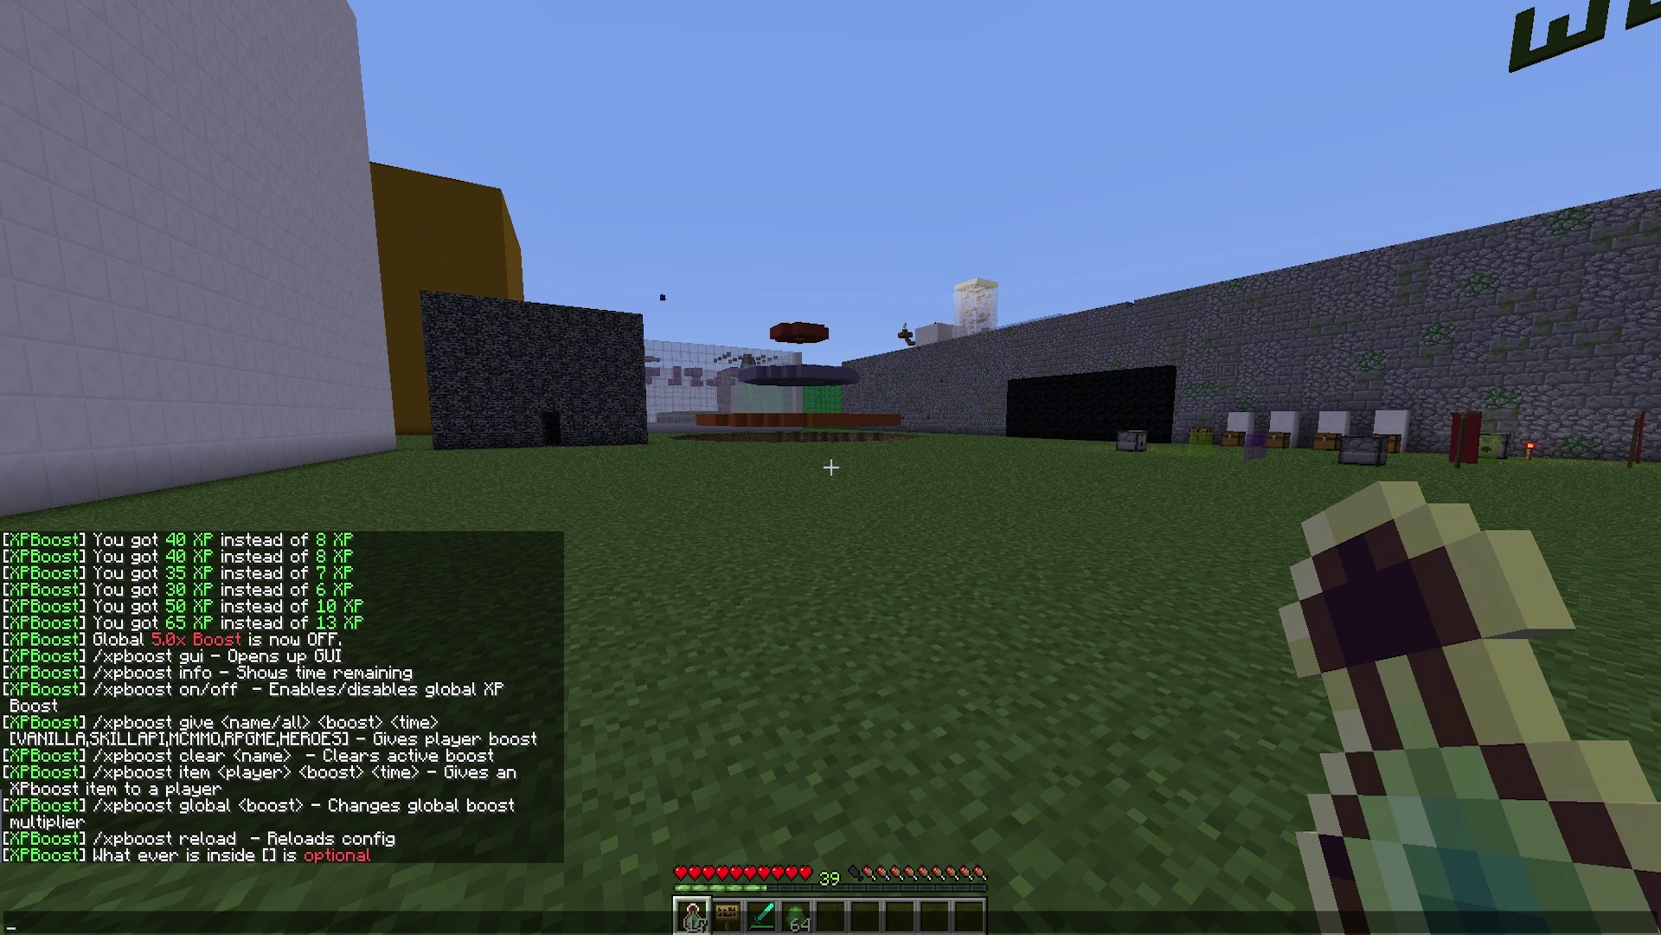
key("Escape")
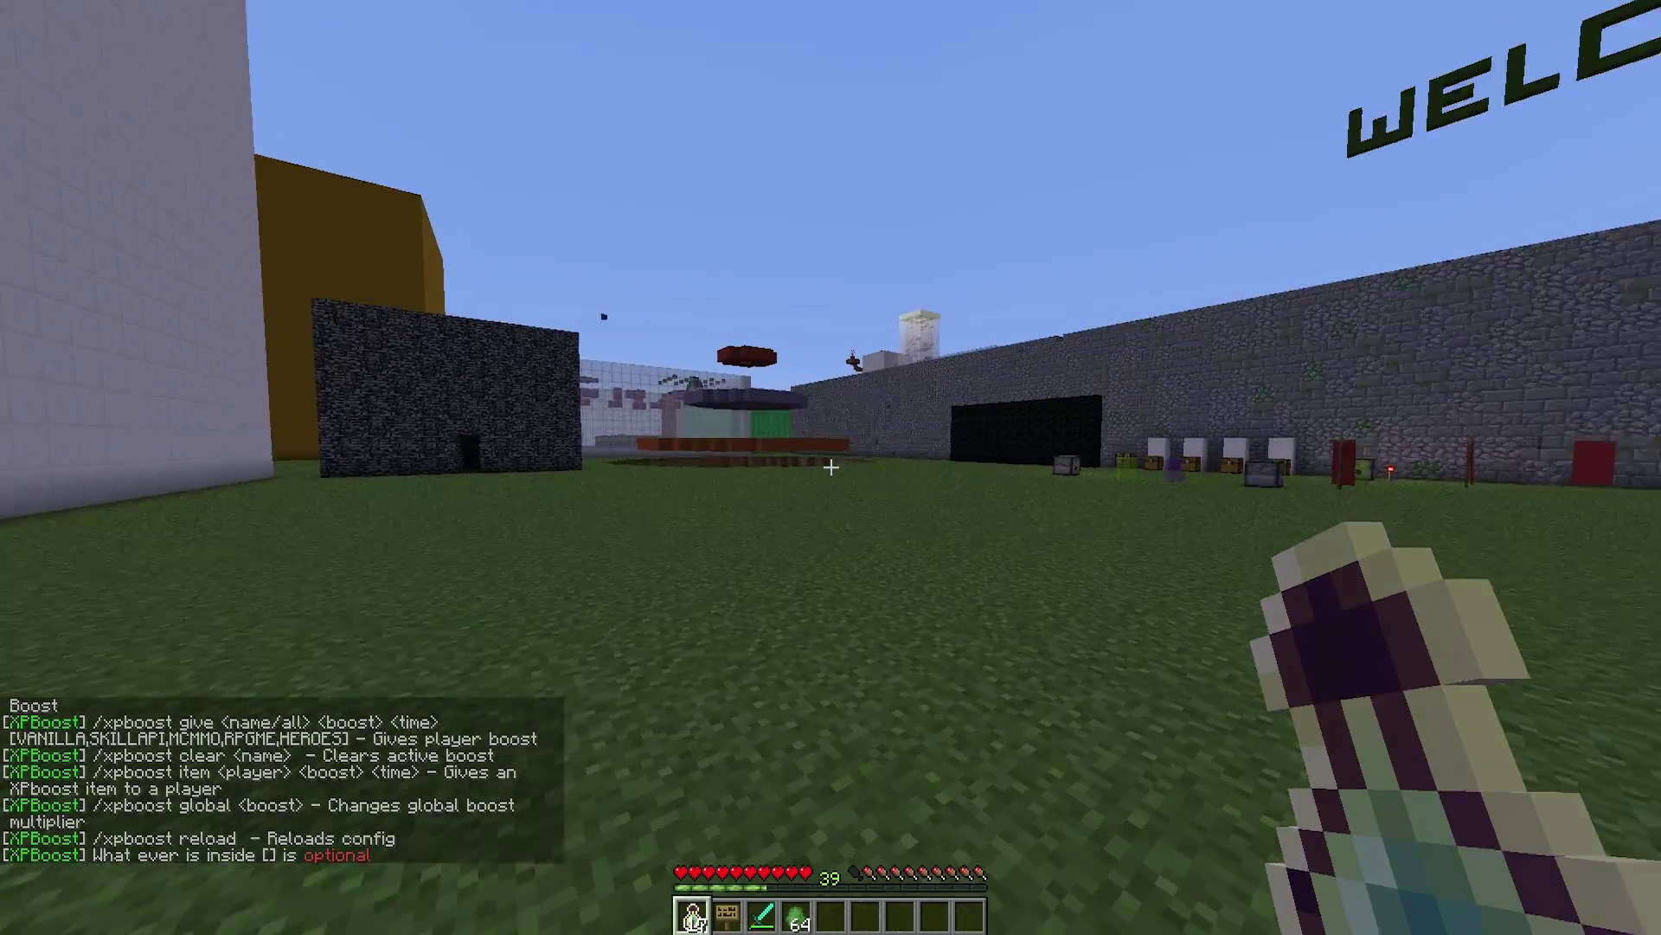
key("w")
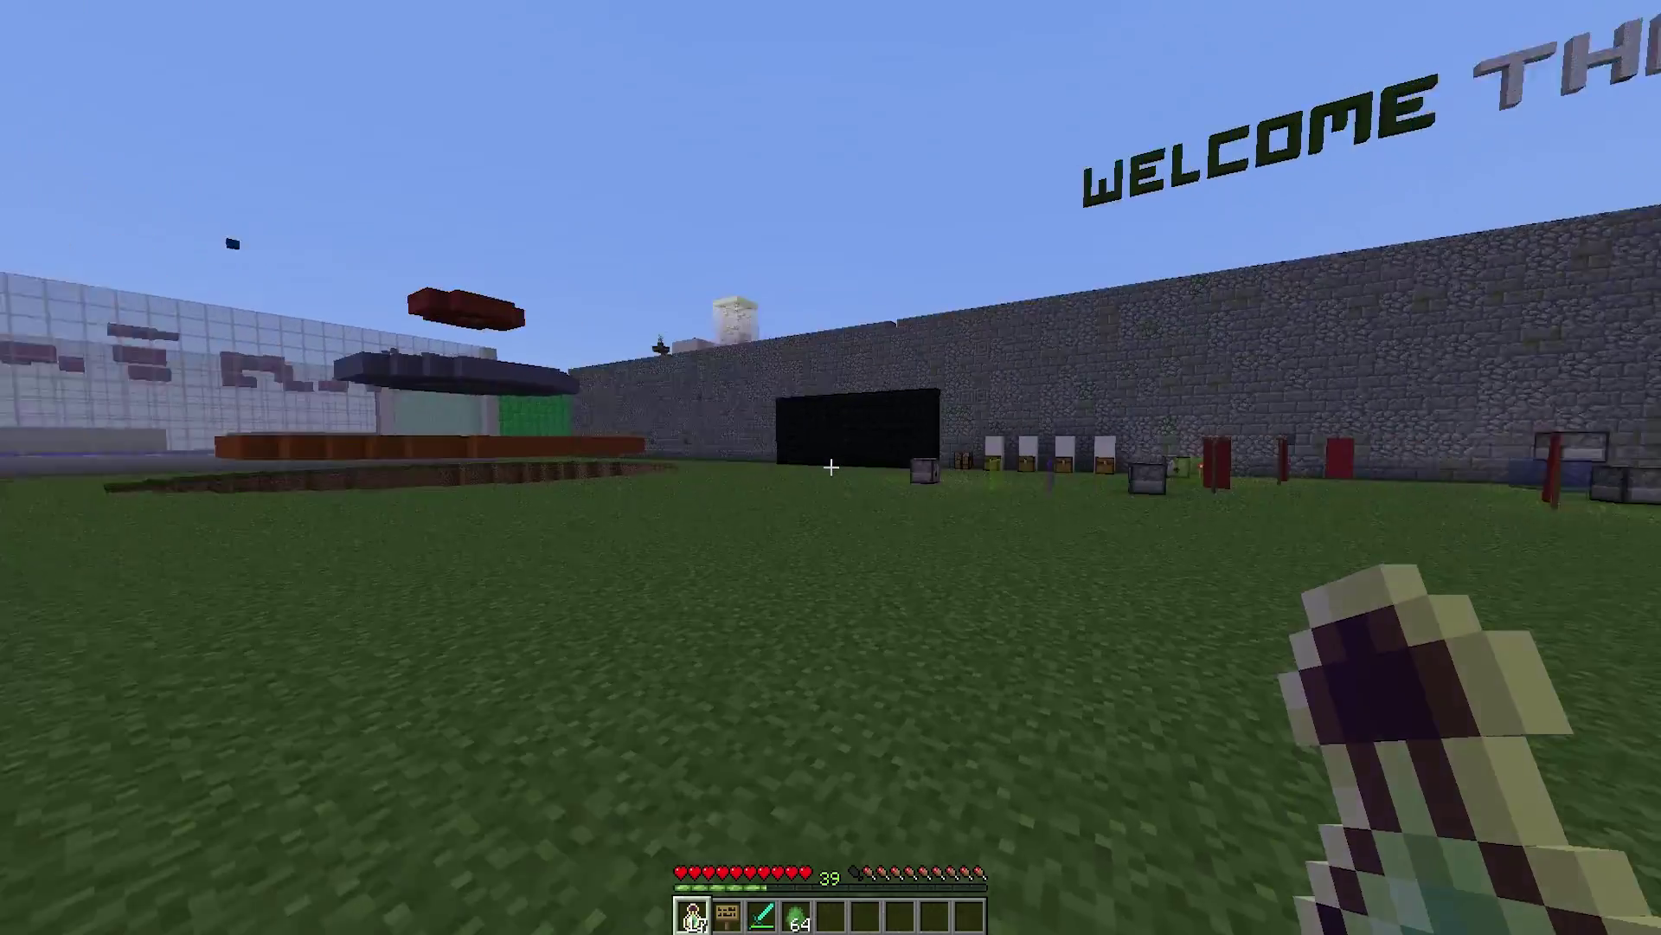
key("w")
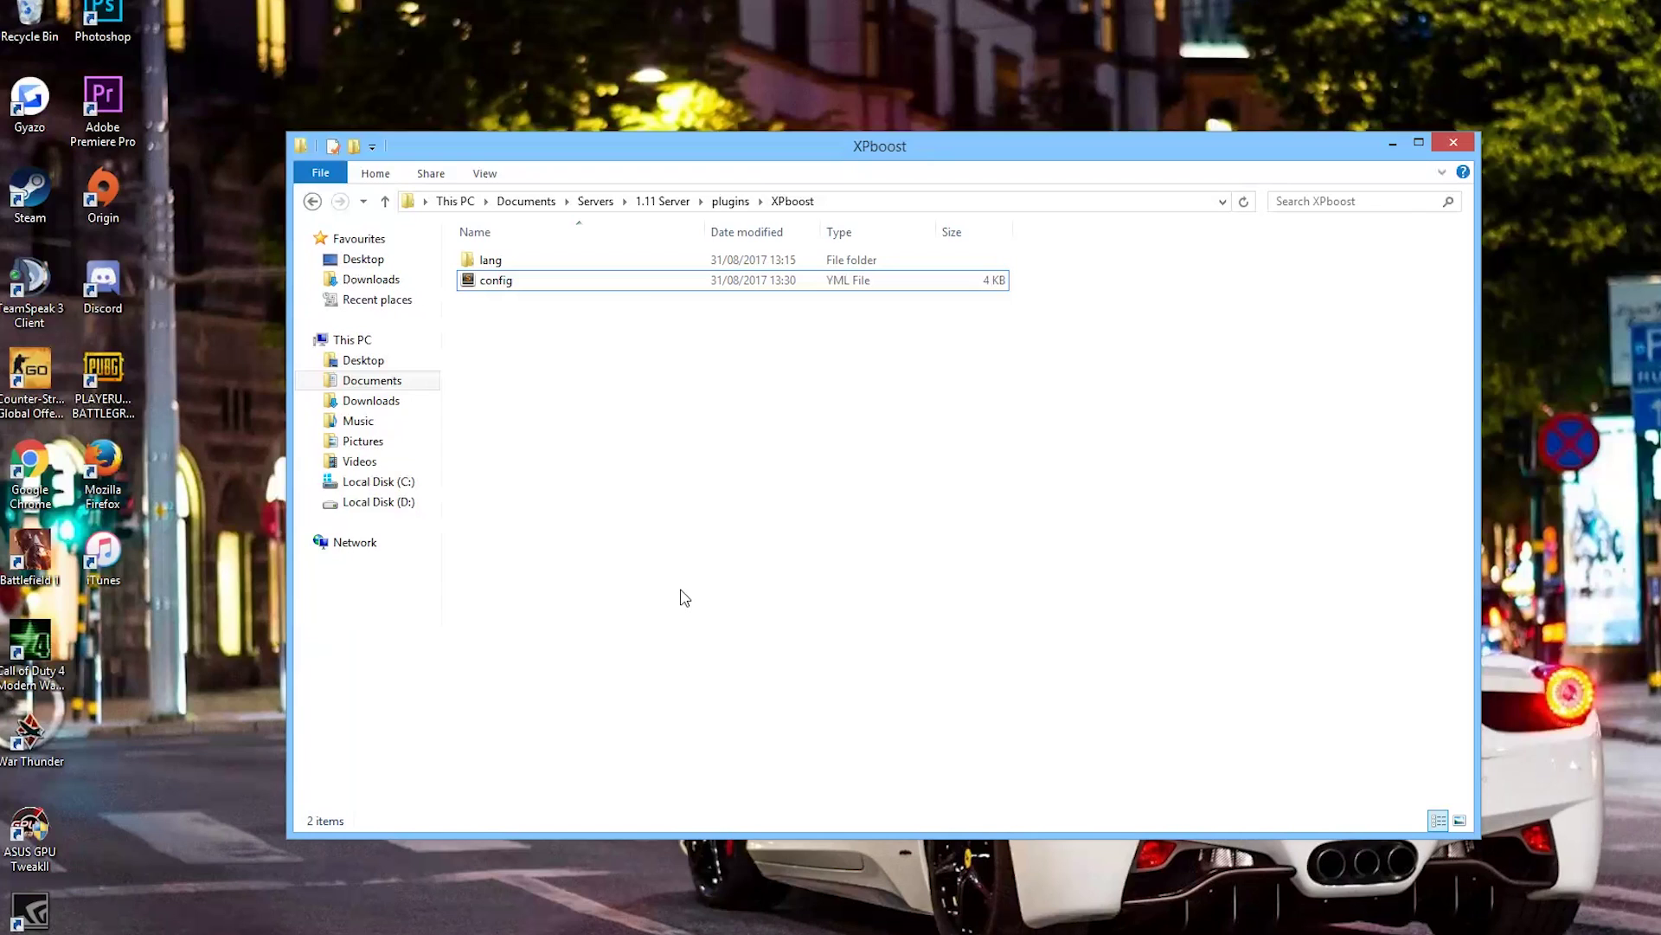
In File Explorer, open the lang_ENG file from the lang folder of the XPboost plugin.
left_click(481, 262)
left_click(487, 275)
double_click(504, 264)
double_click(527, 263)
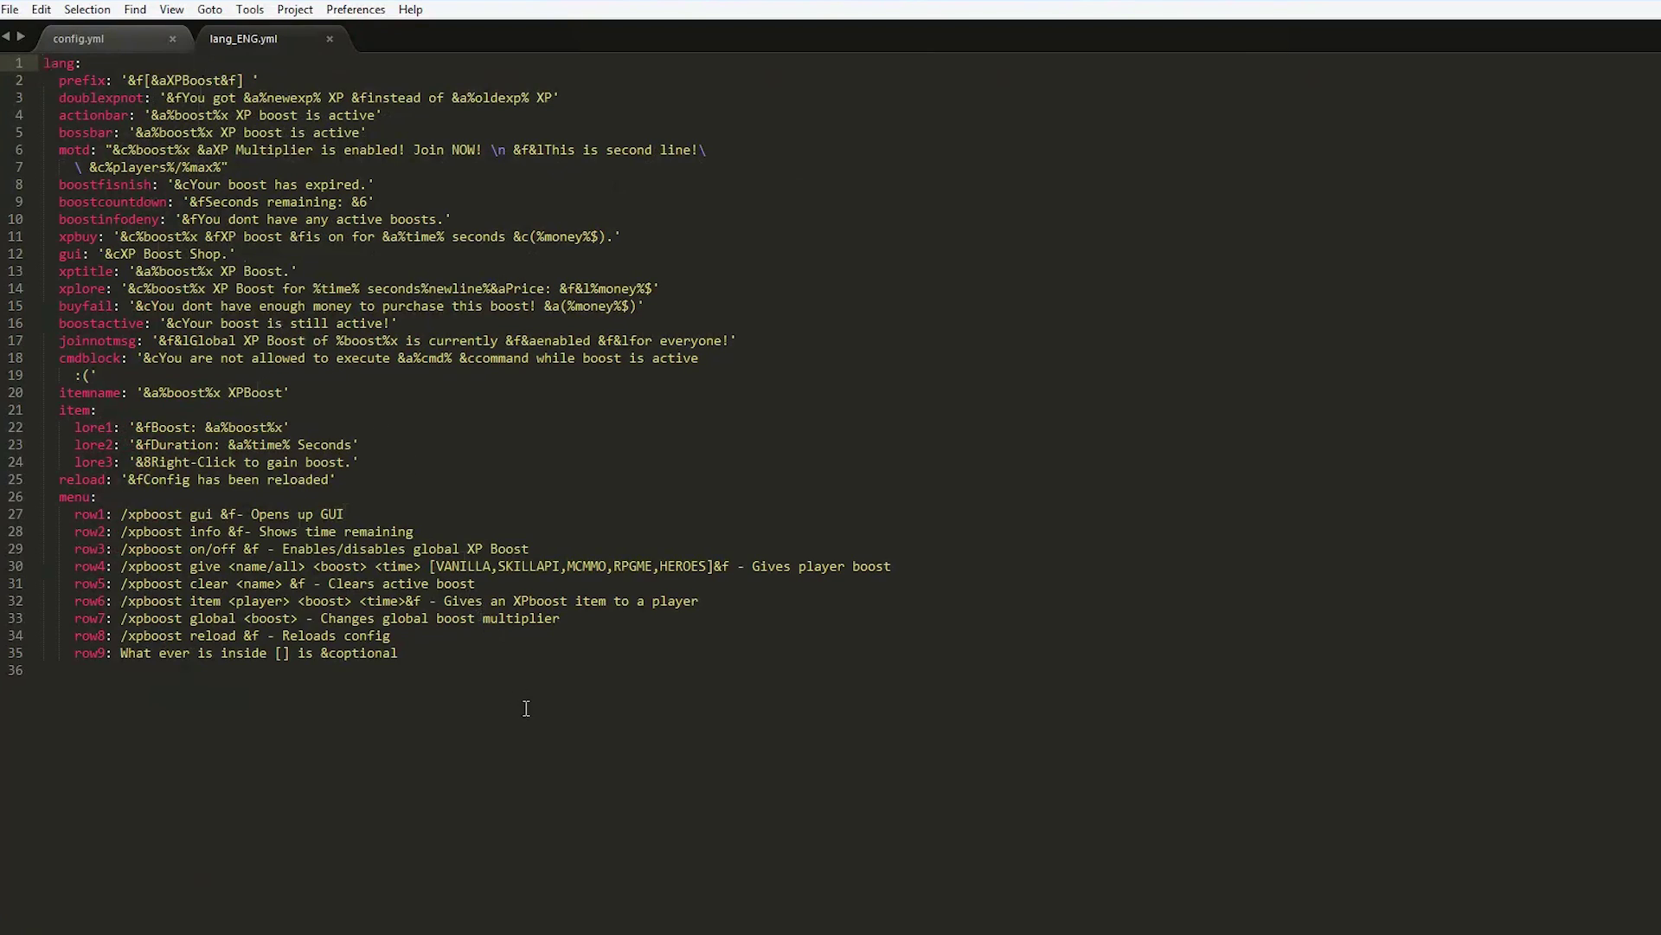
Examine the message texts, item lore and menu rows in lang_ENG.yml, and leave the text editor.
left_click_drag(522, 707, 52, 62)
left_click(196, 323)
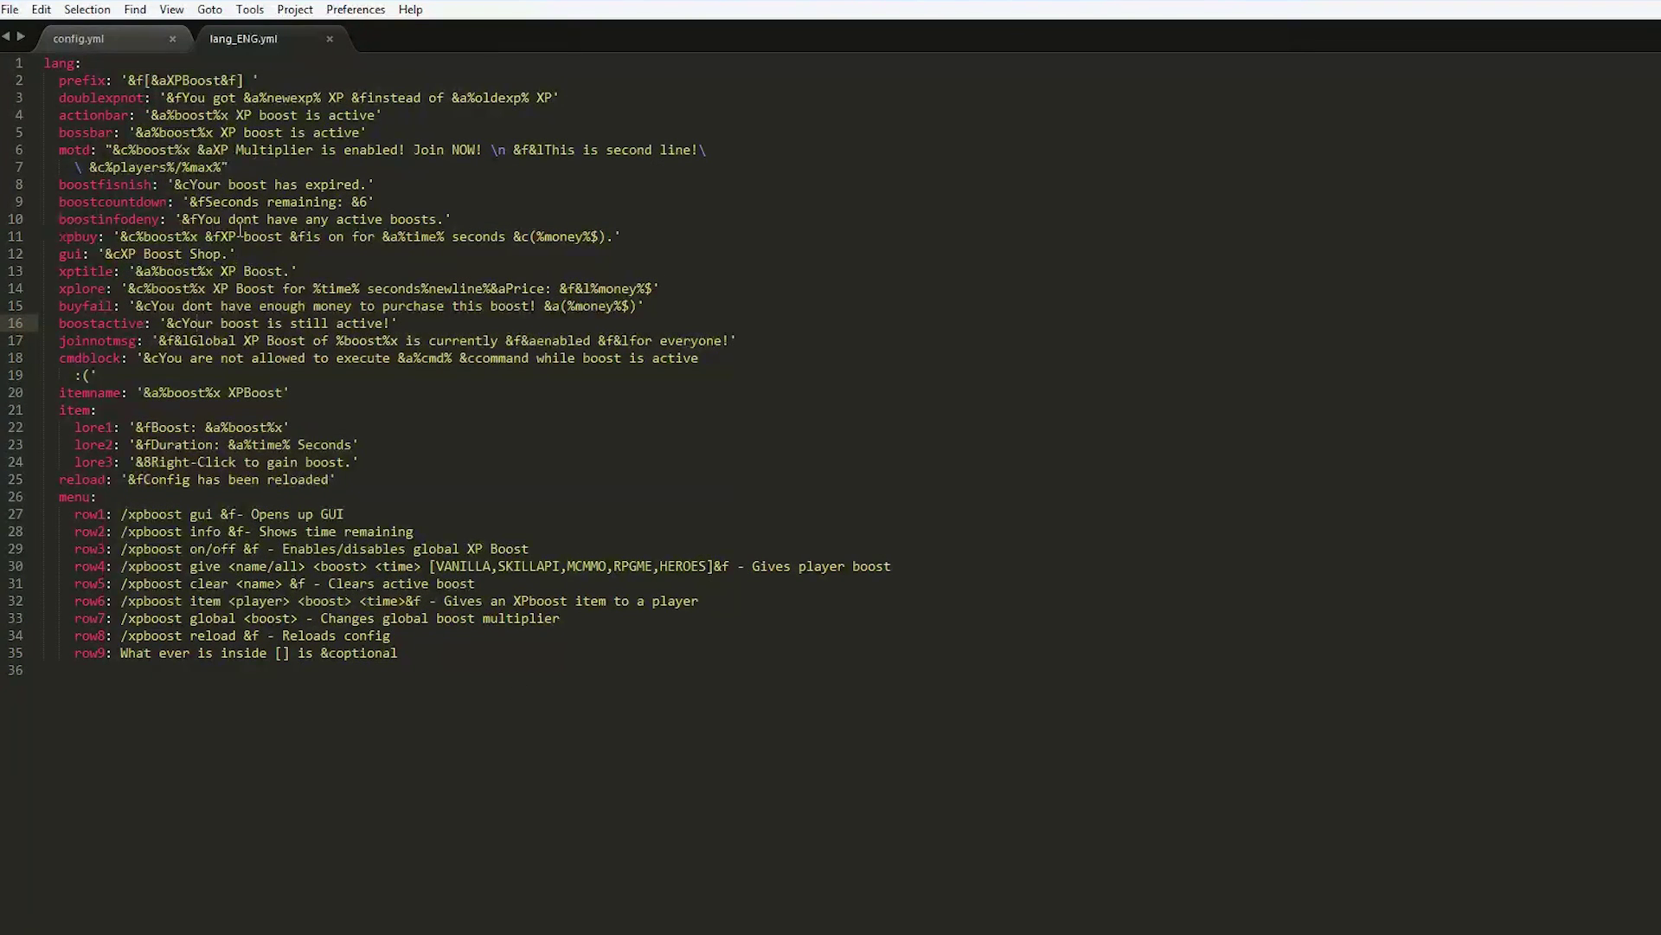
left_click_drag(489, 705, 75, 426)
left_click(429, 482)
key("alt+F4")
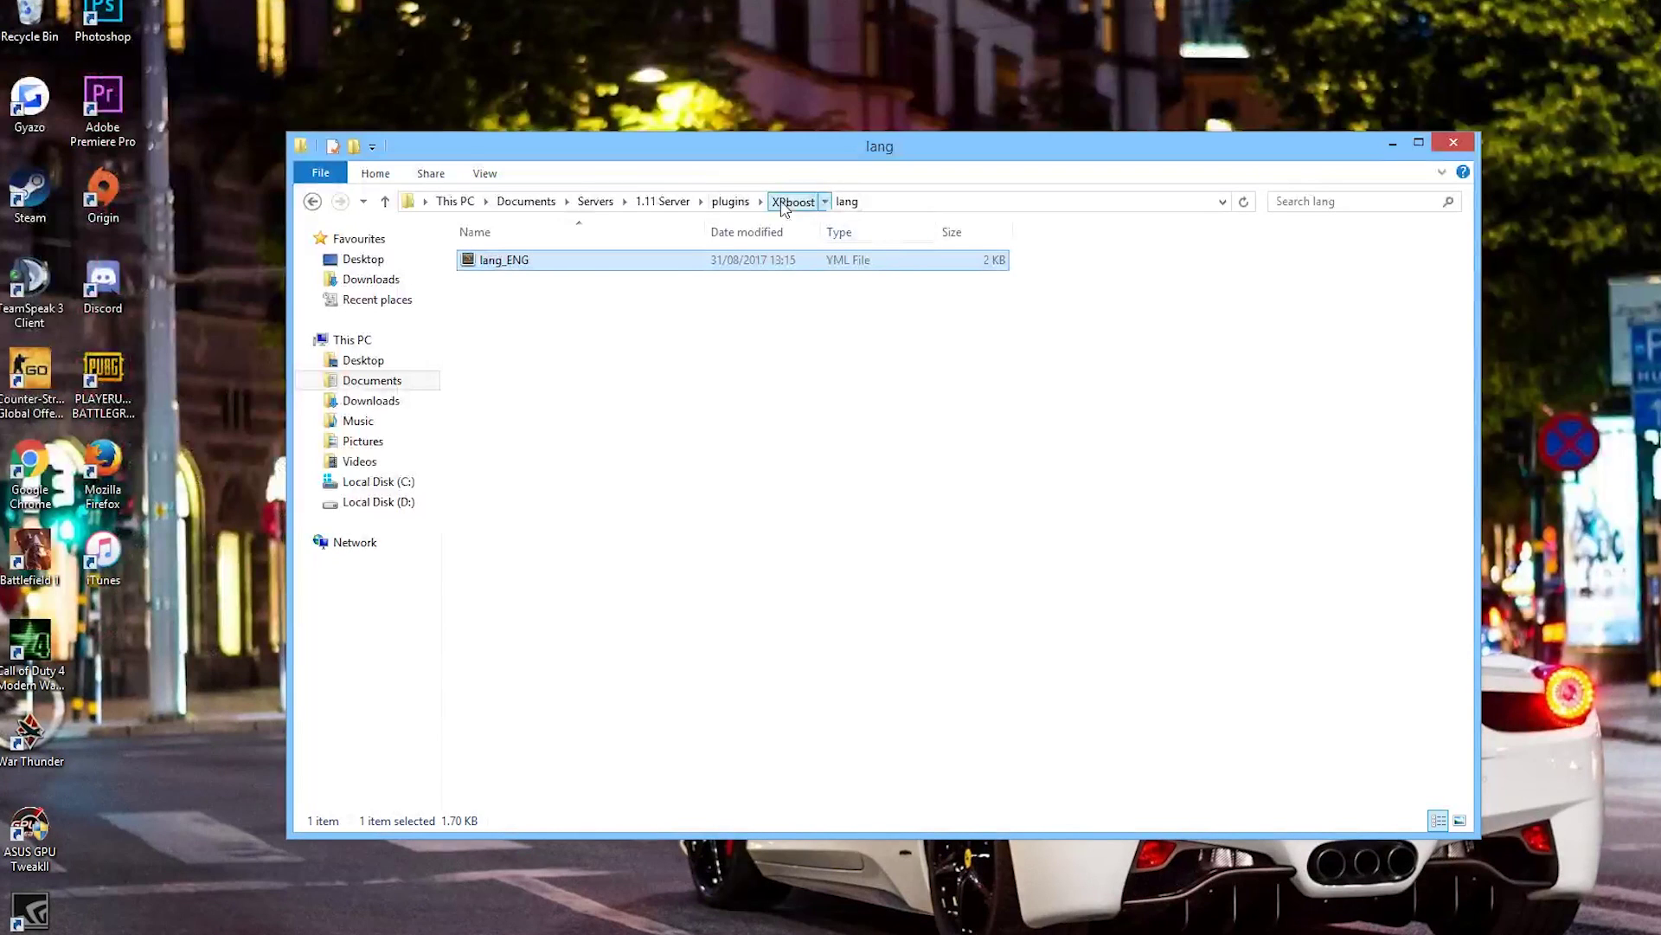
Open the config file from the XPboost folder and examine the sign section of its settings.
left_click(793, 201)
double_click(585, 282)
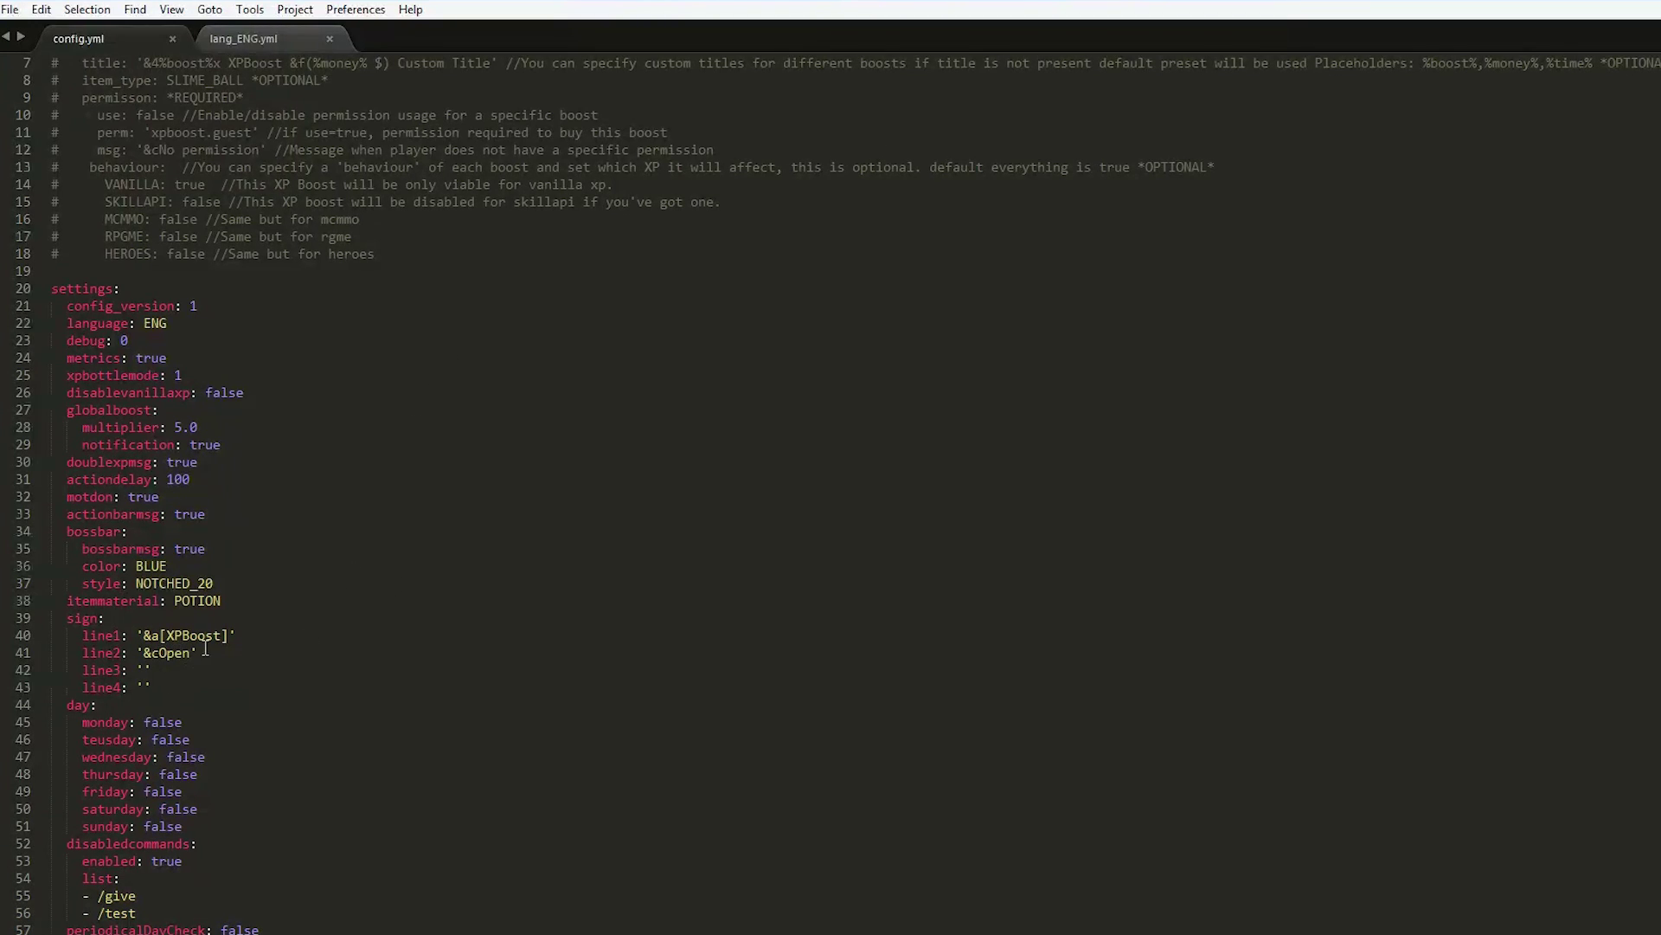
left_click_drag(198, 653, 49, 618)
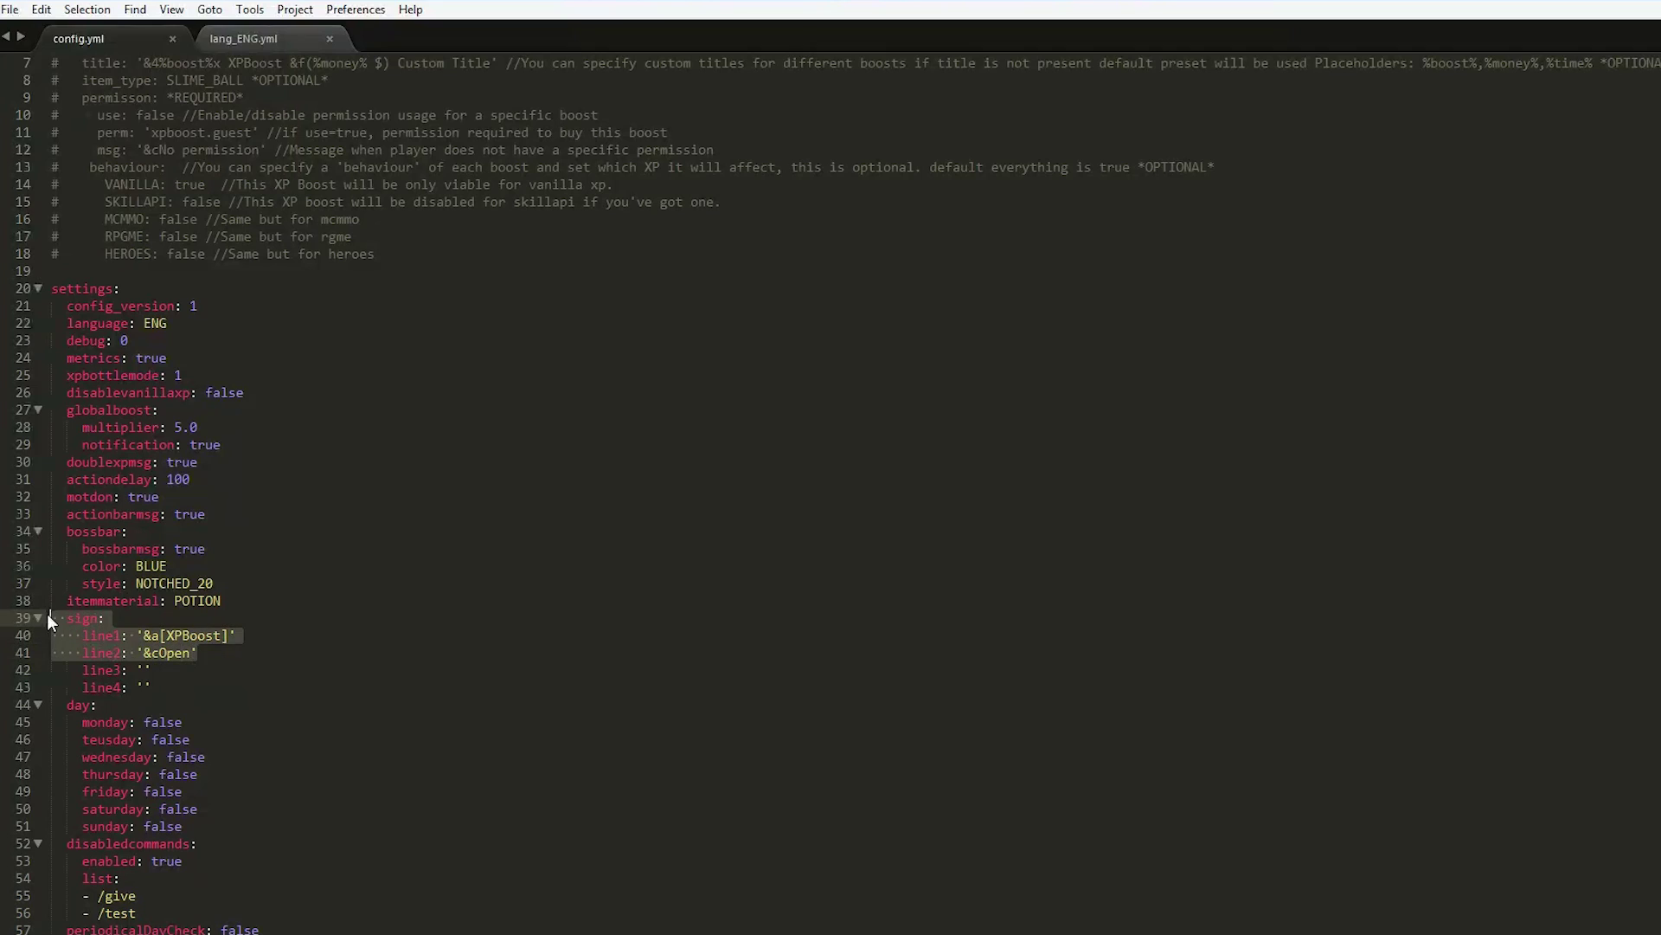
left_click(179, 663)
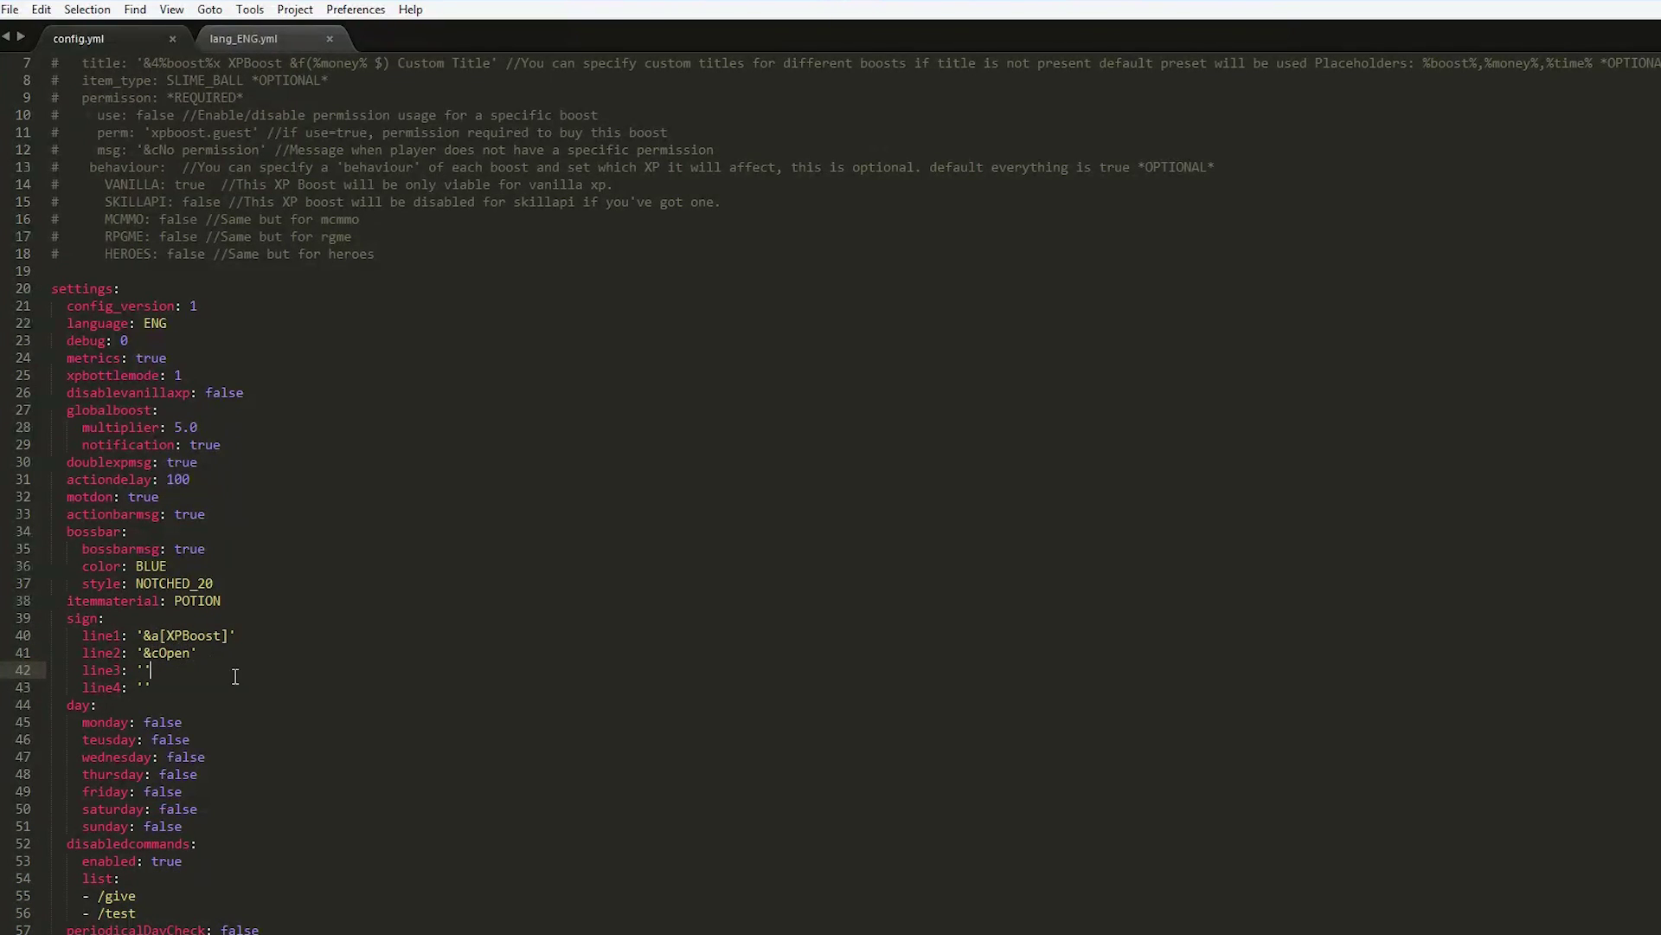
Change the sign's line2 text in config.yml to '&cShop', and place the cursor in the empty line4 value.
left_click_drag(189, 653, 163, 655)
type("Shop")
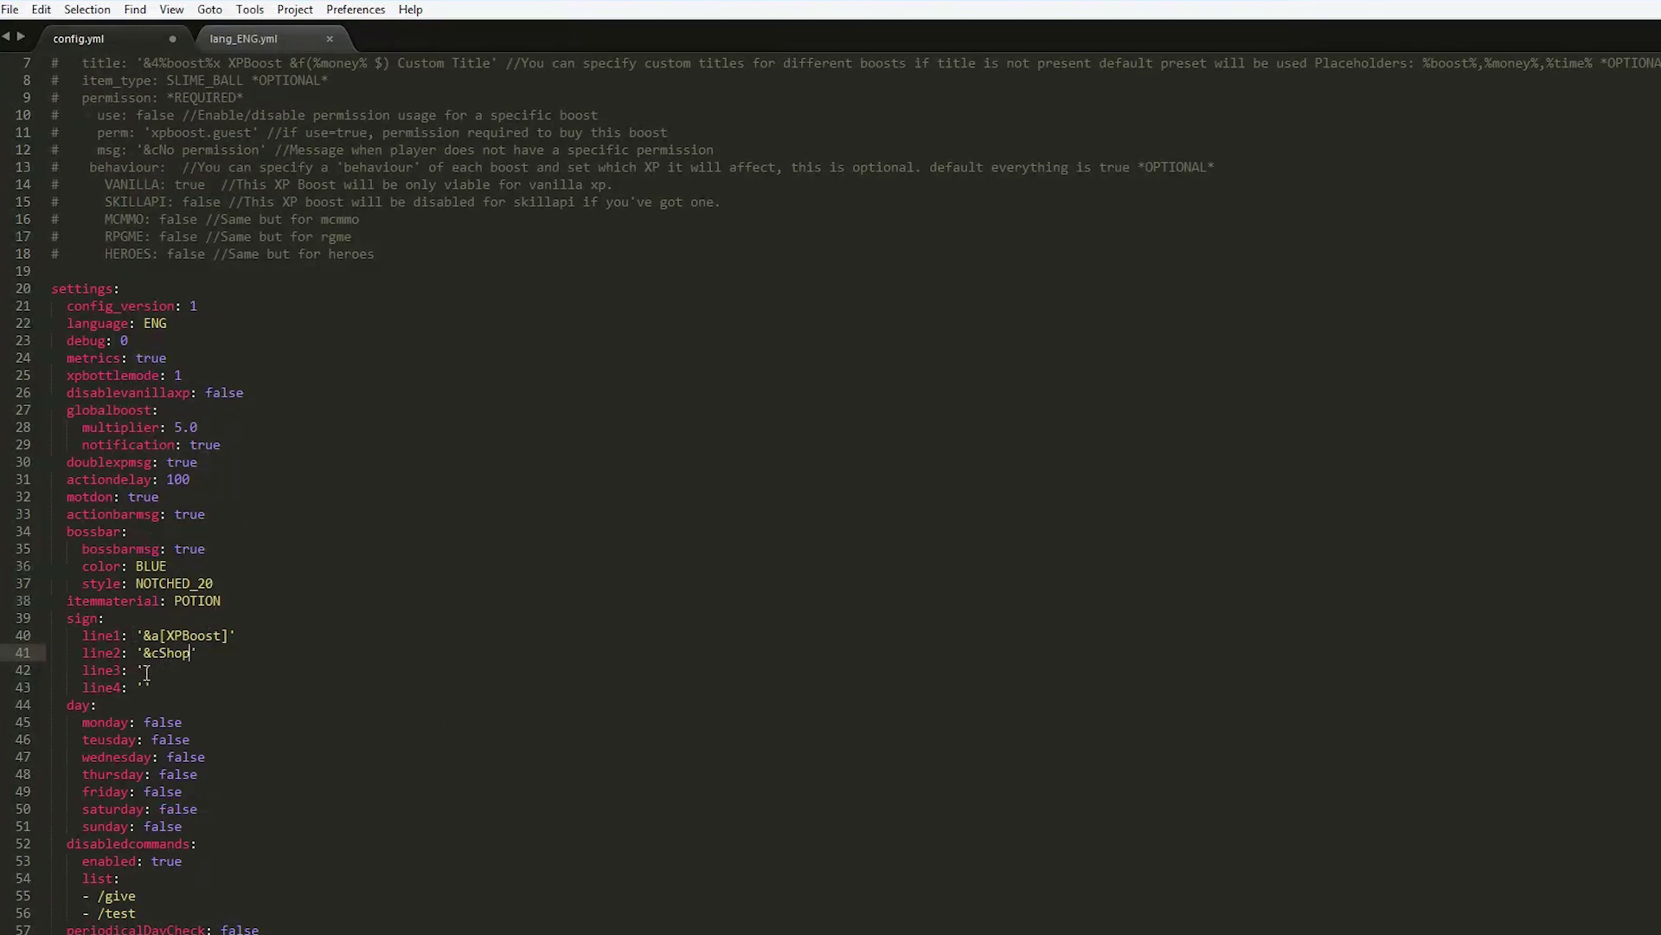
left_click(145, 687)
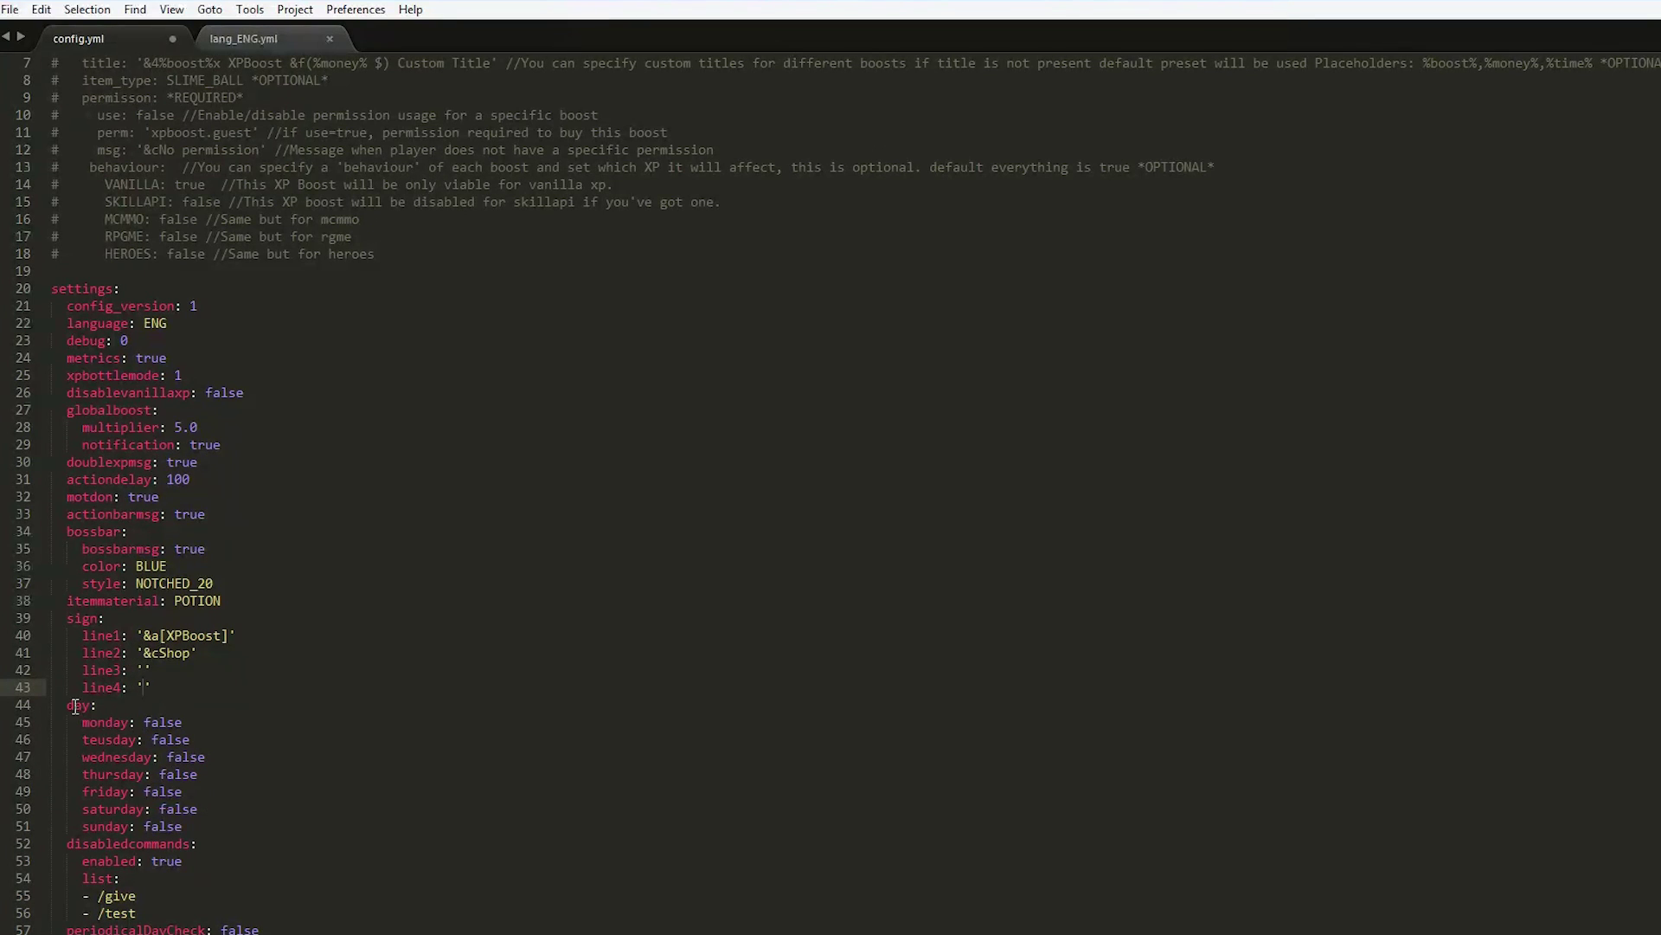
Examine the day section of config.yml and the cost and permission settings of boost1.
left_click_drag(74, 705, 222, 829)
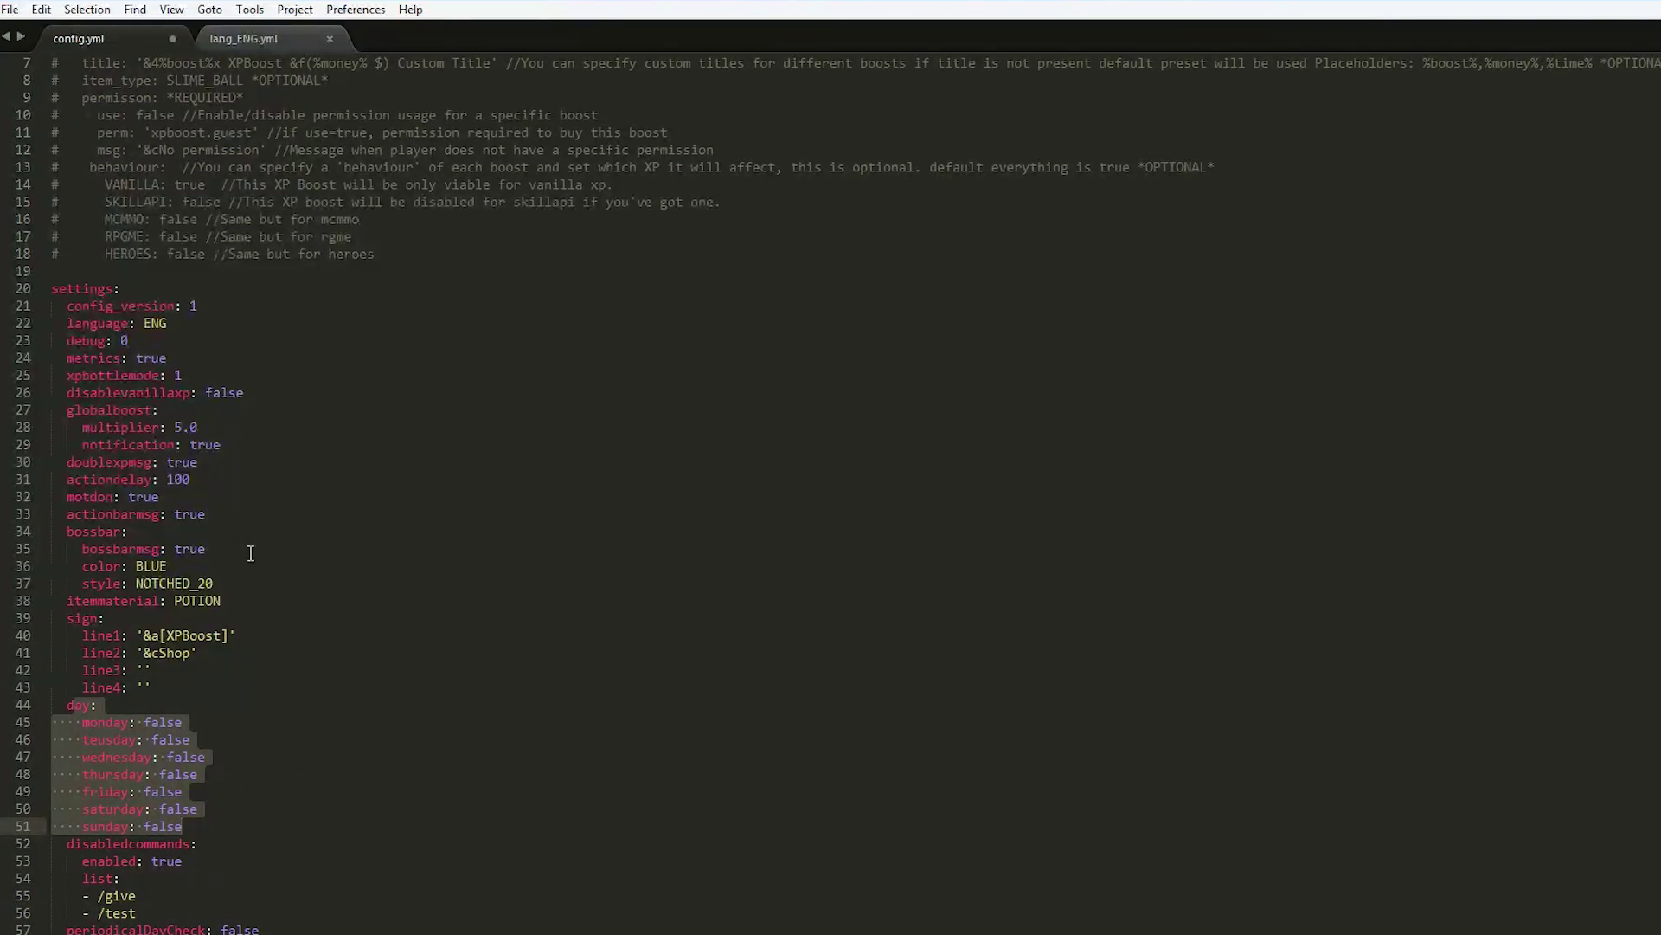
left_click(296, 640)
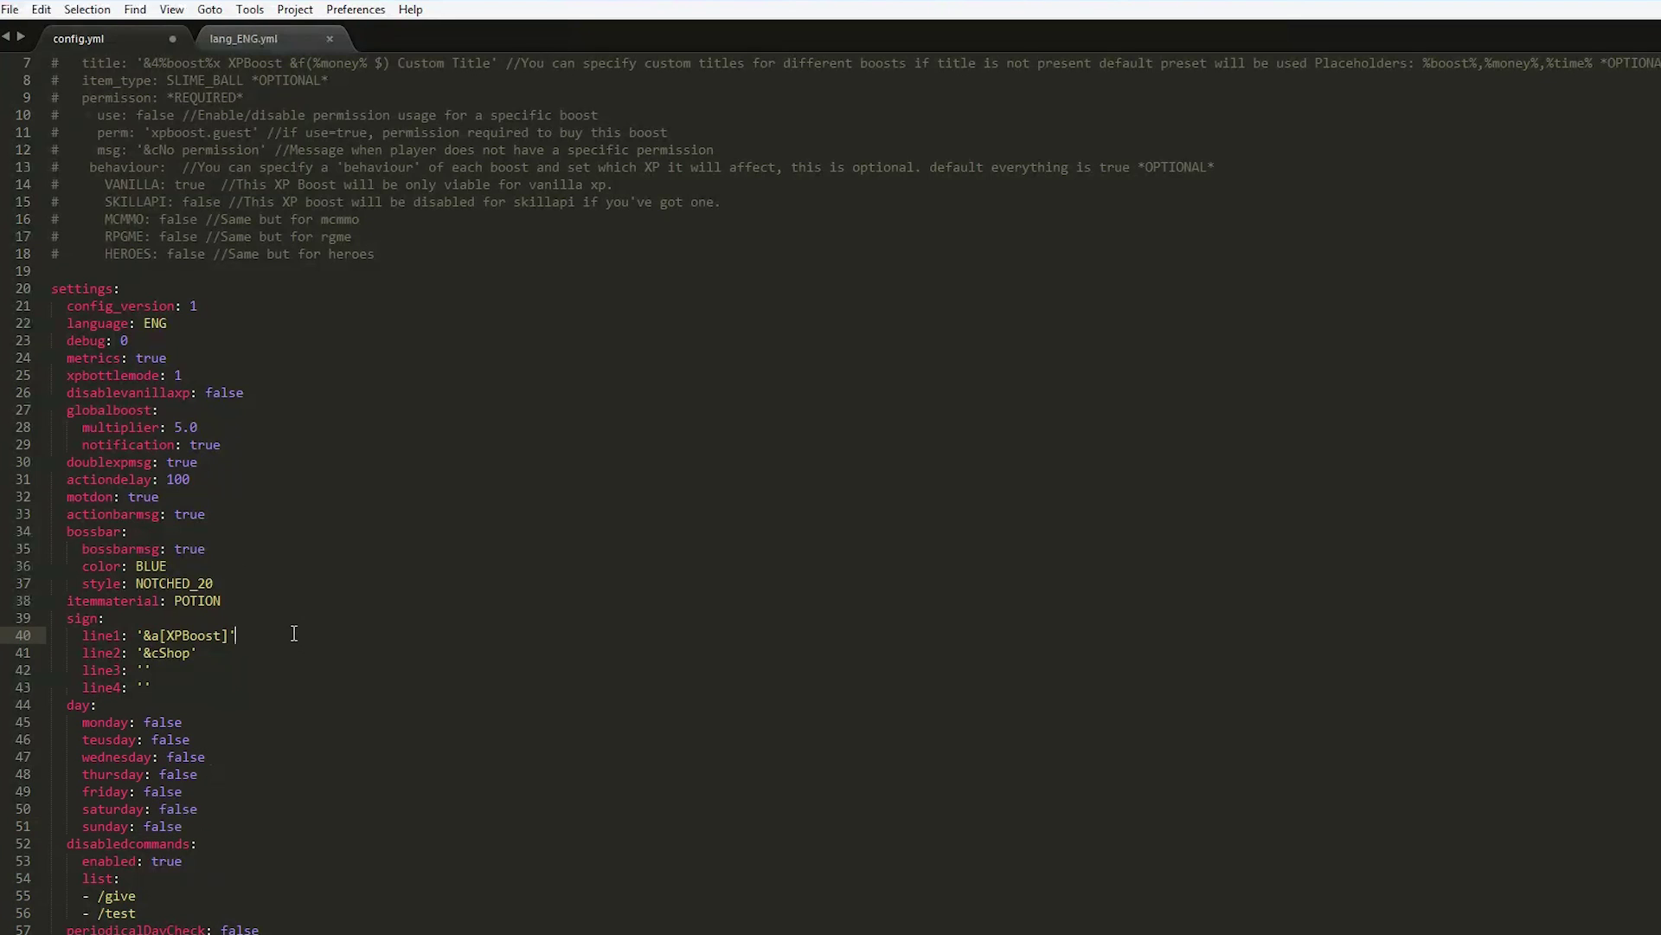
scroll(294, 635, "down", 12)
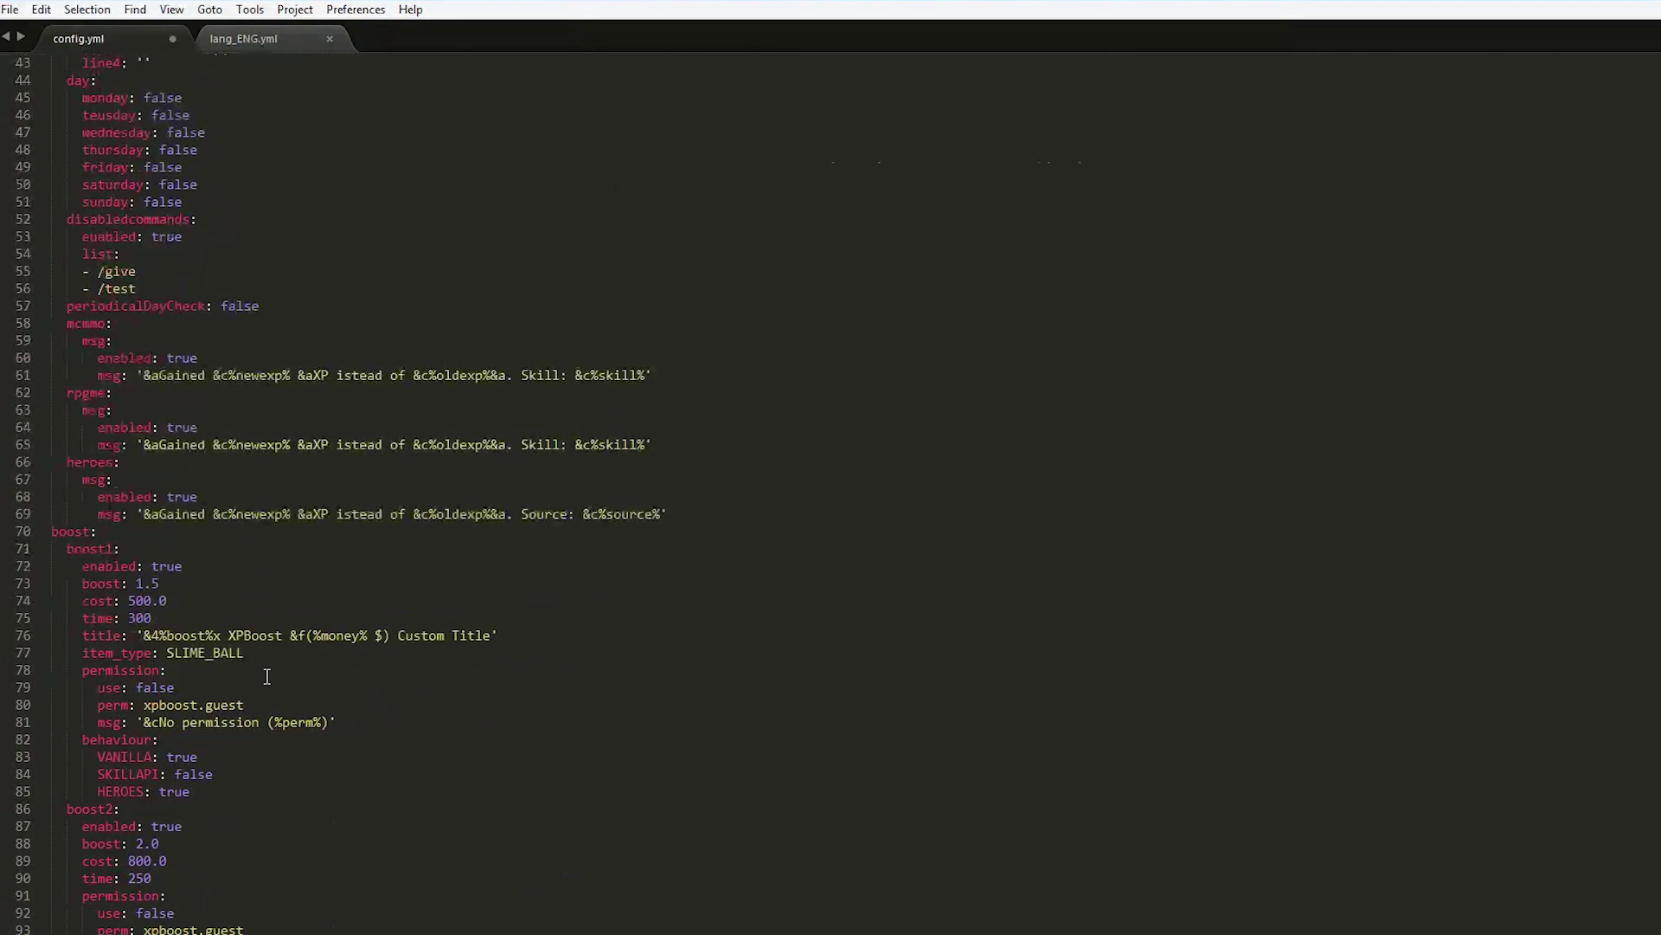
scroll(265, 675, "down", 3)
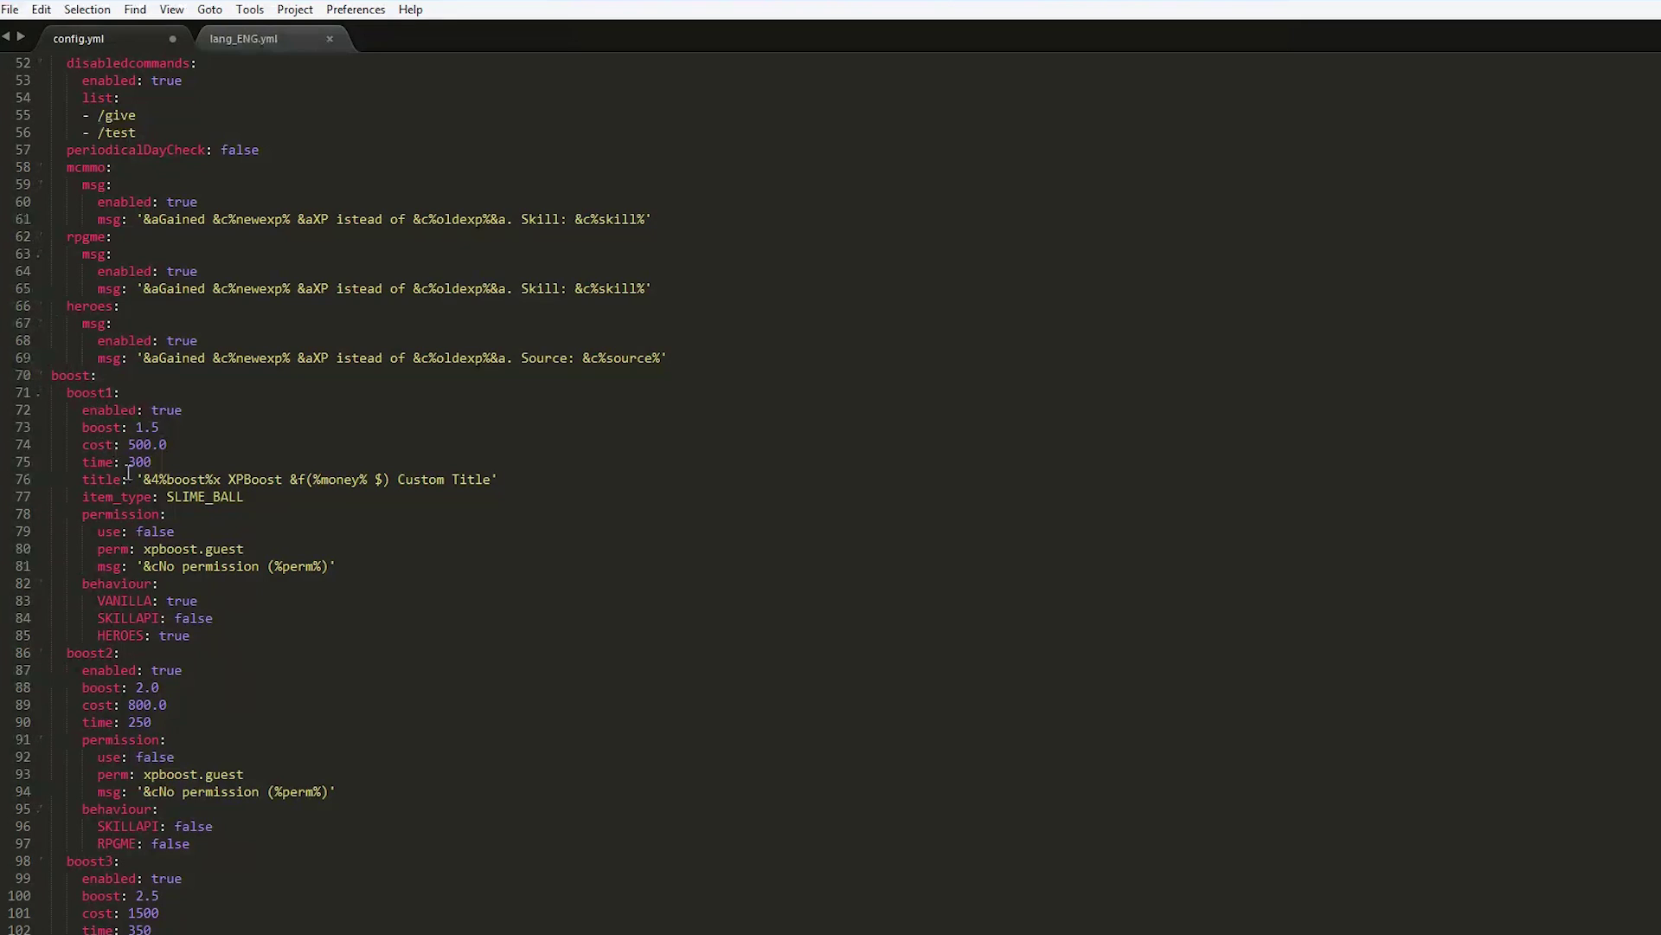
left_click(165, 428)
left_click(202, 441)
left_click_drag(202, 441, 128, 445)
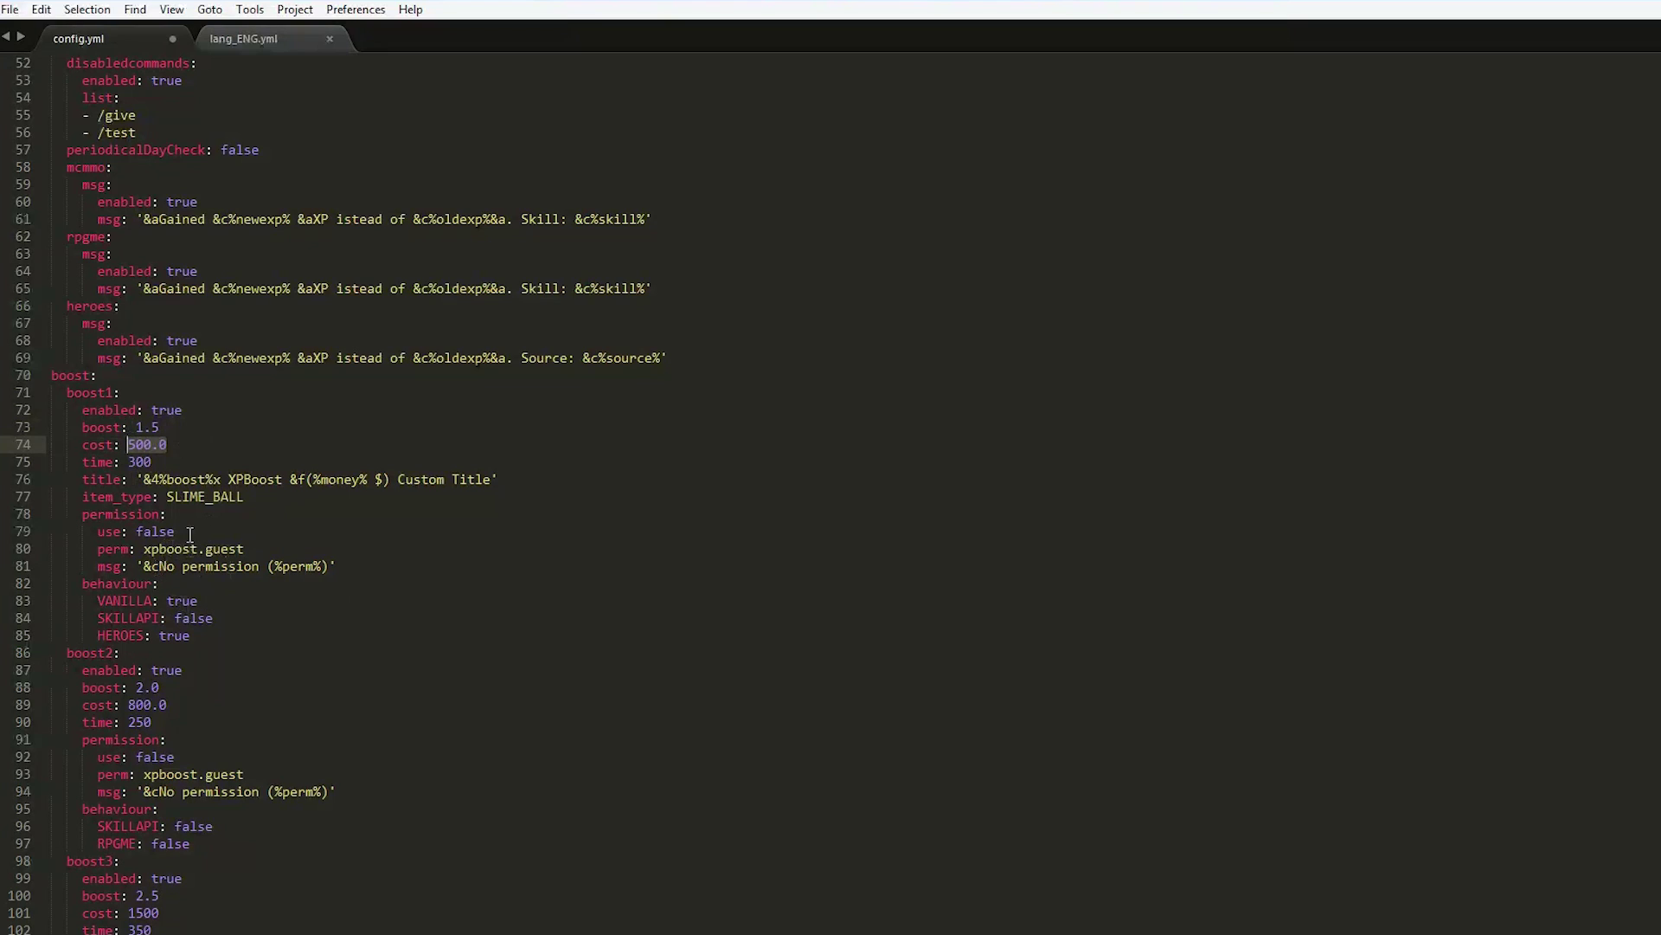
left_click_drag(174, 531, 50, 511)
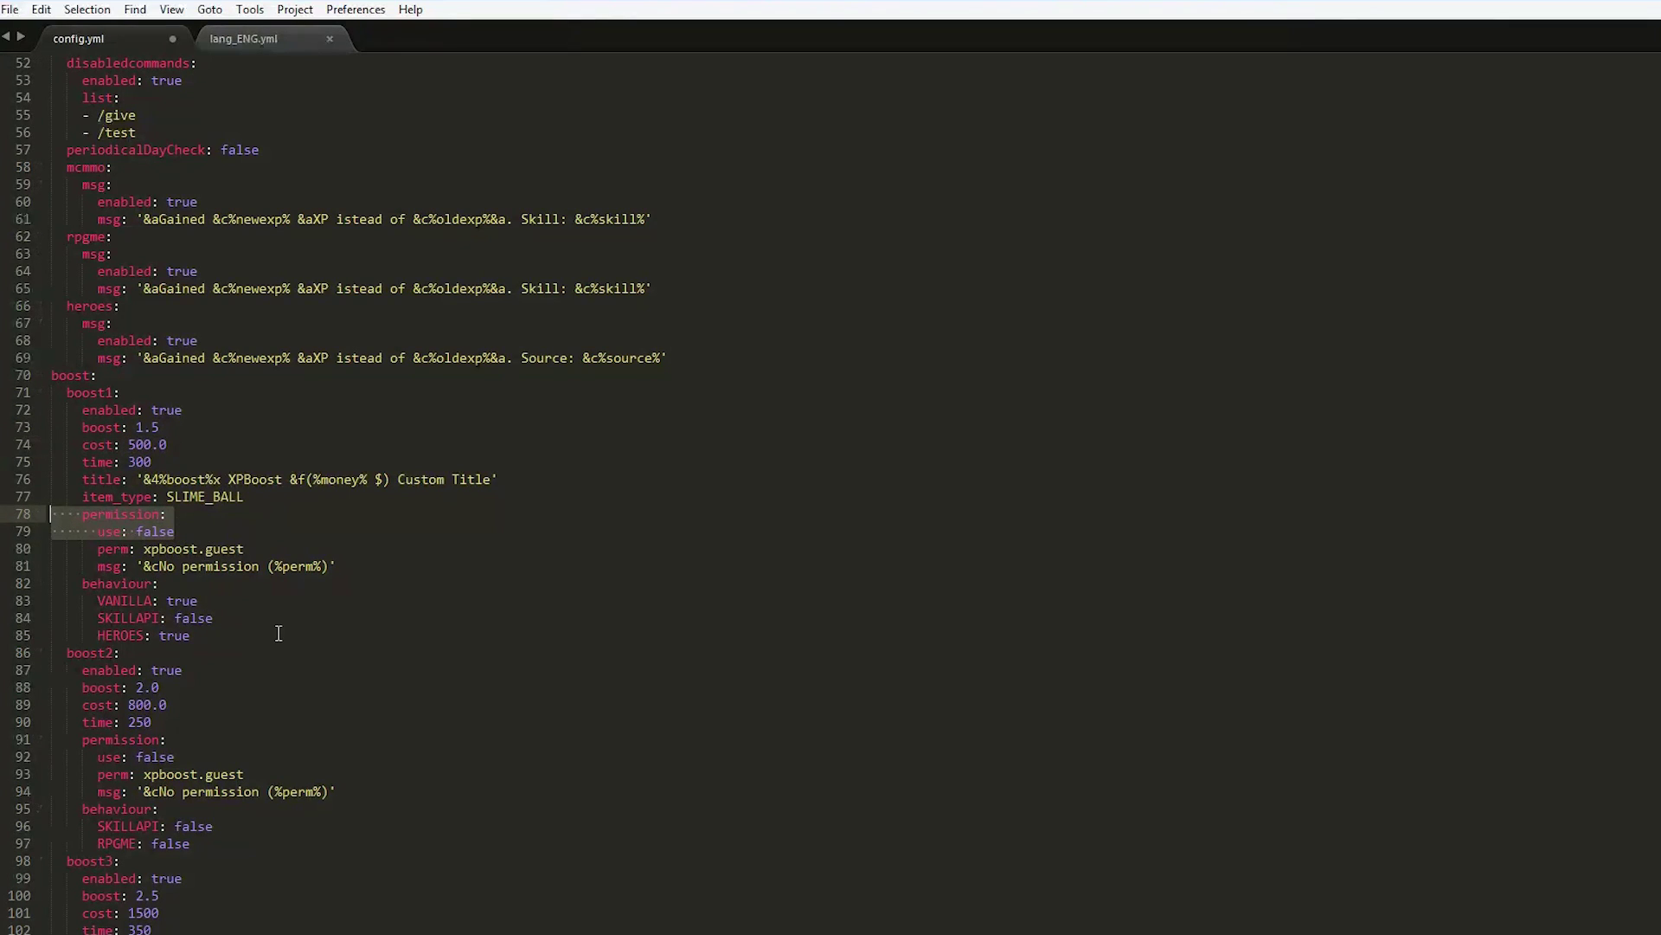
scroll(279, 633, "down", 20)
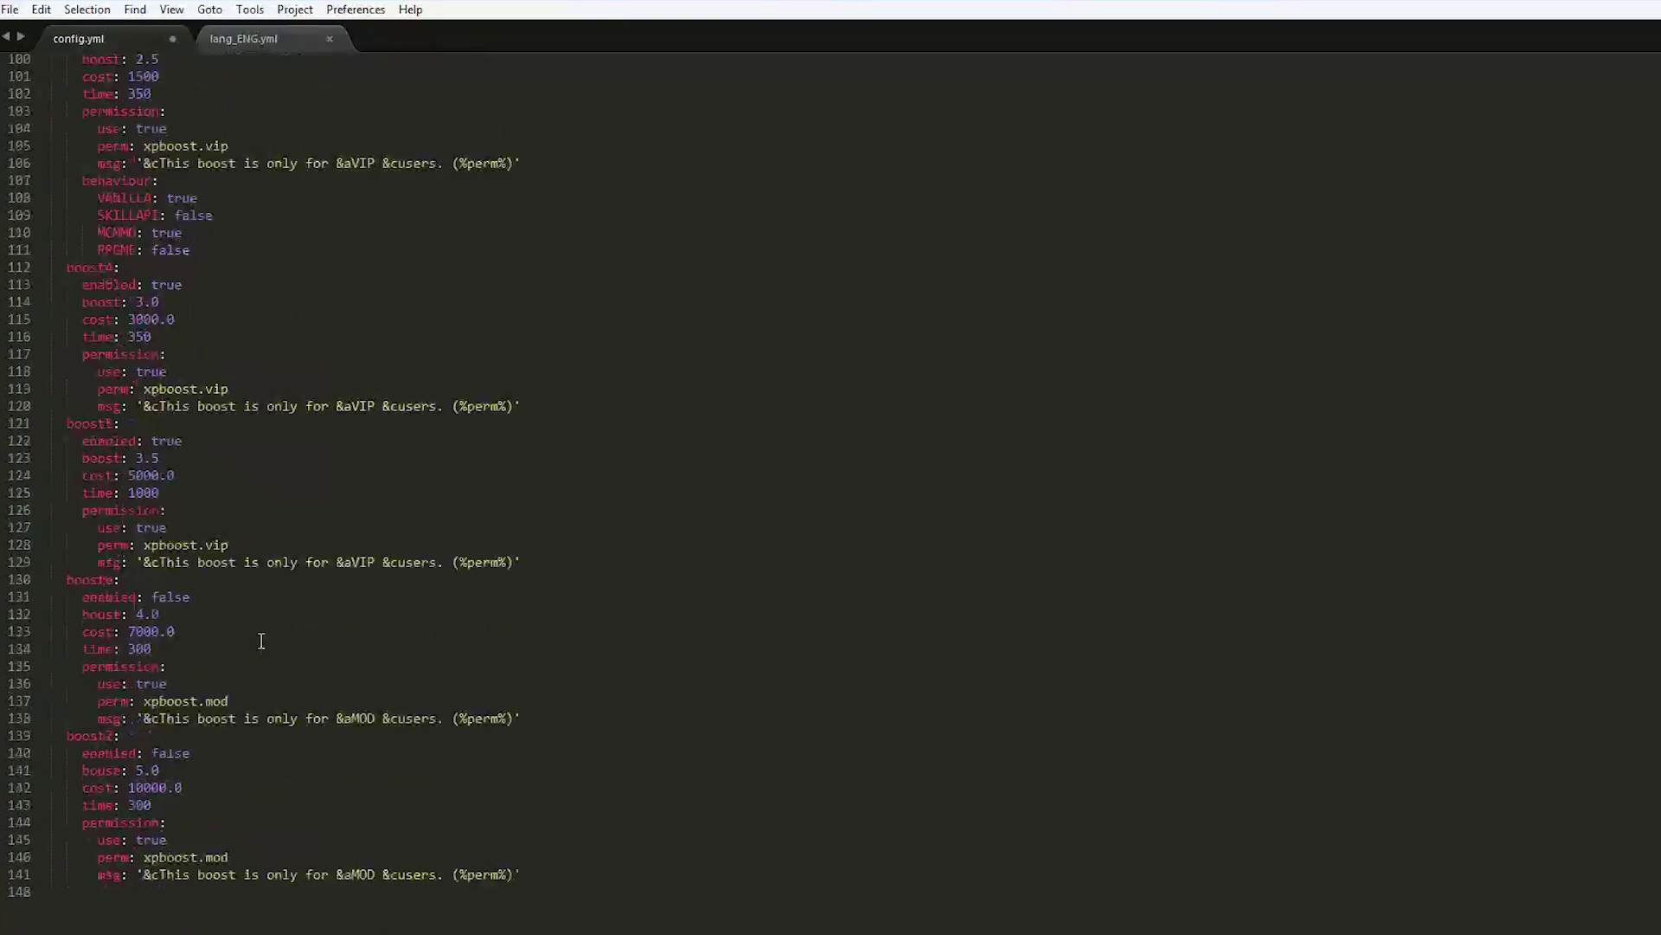
Copy the whole boost7 block and paste the duplicate beneath it at the end of config.yml.
left_click_drag(528, 514, 25, 379)
key("ctrl+c")
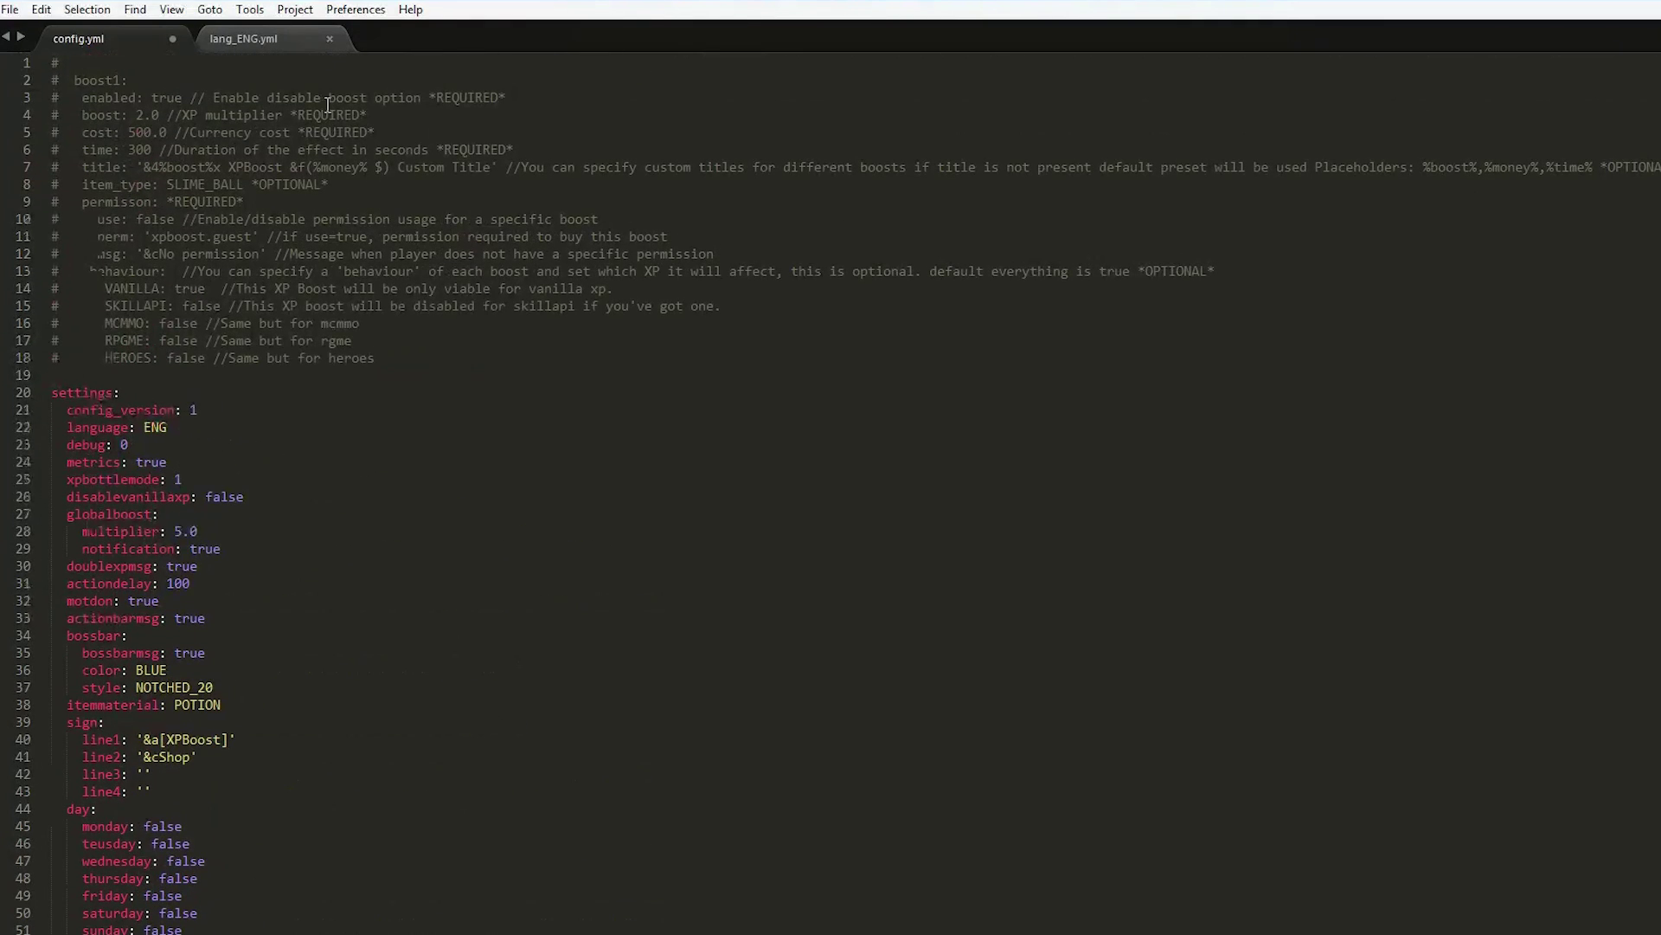
left_click_drag(53, 82, 364, 371)
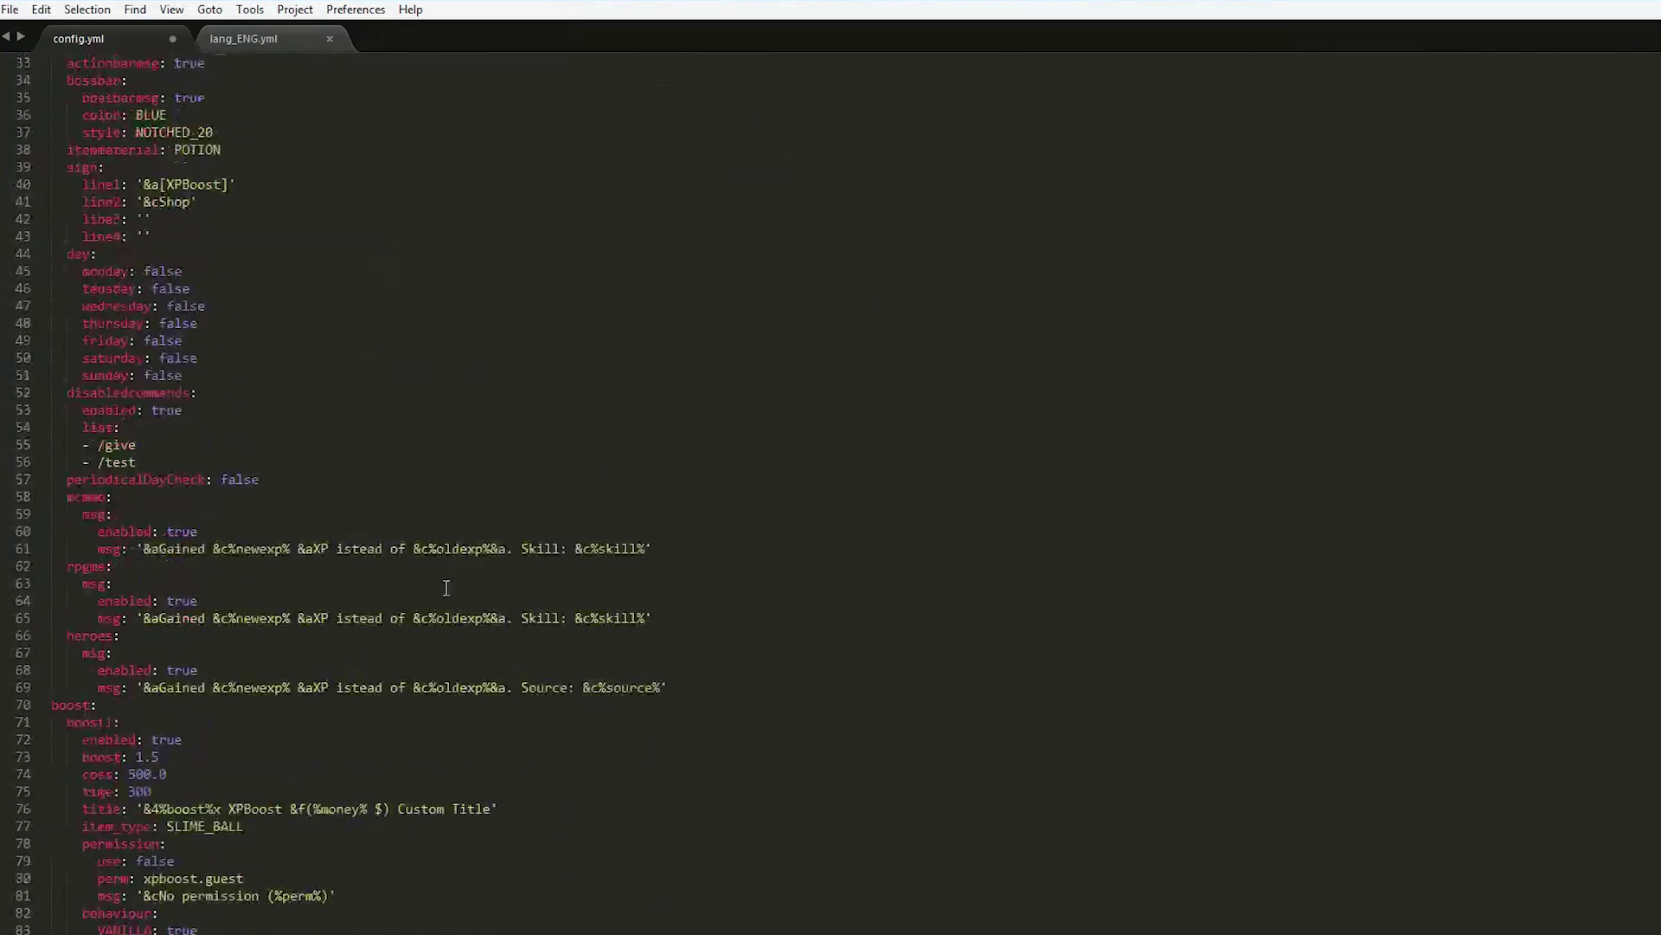
scroll(447, 588, "down", 20)
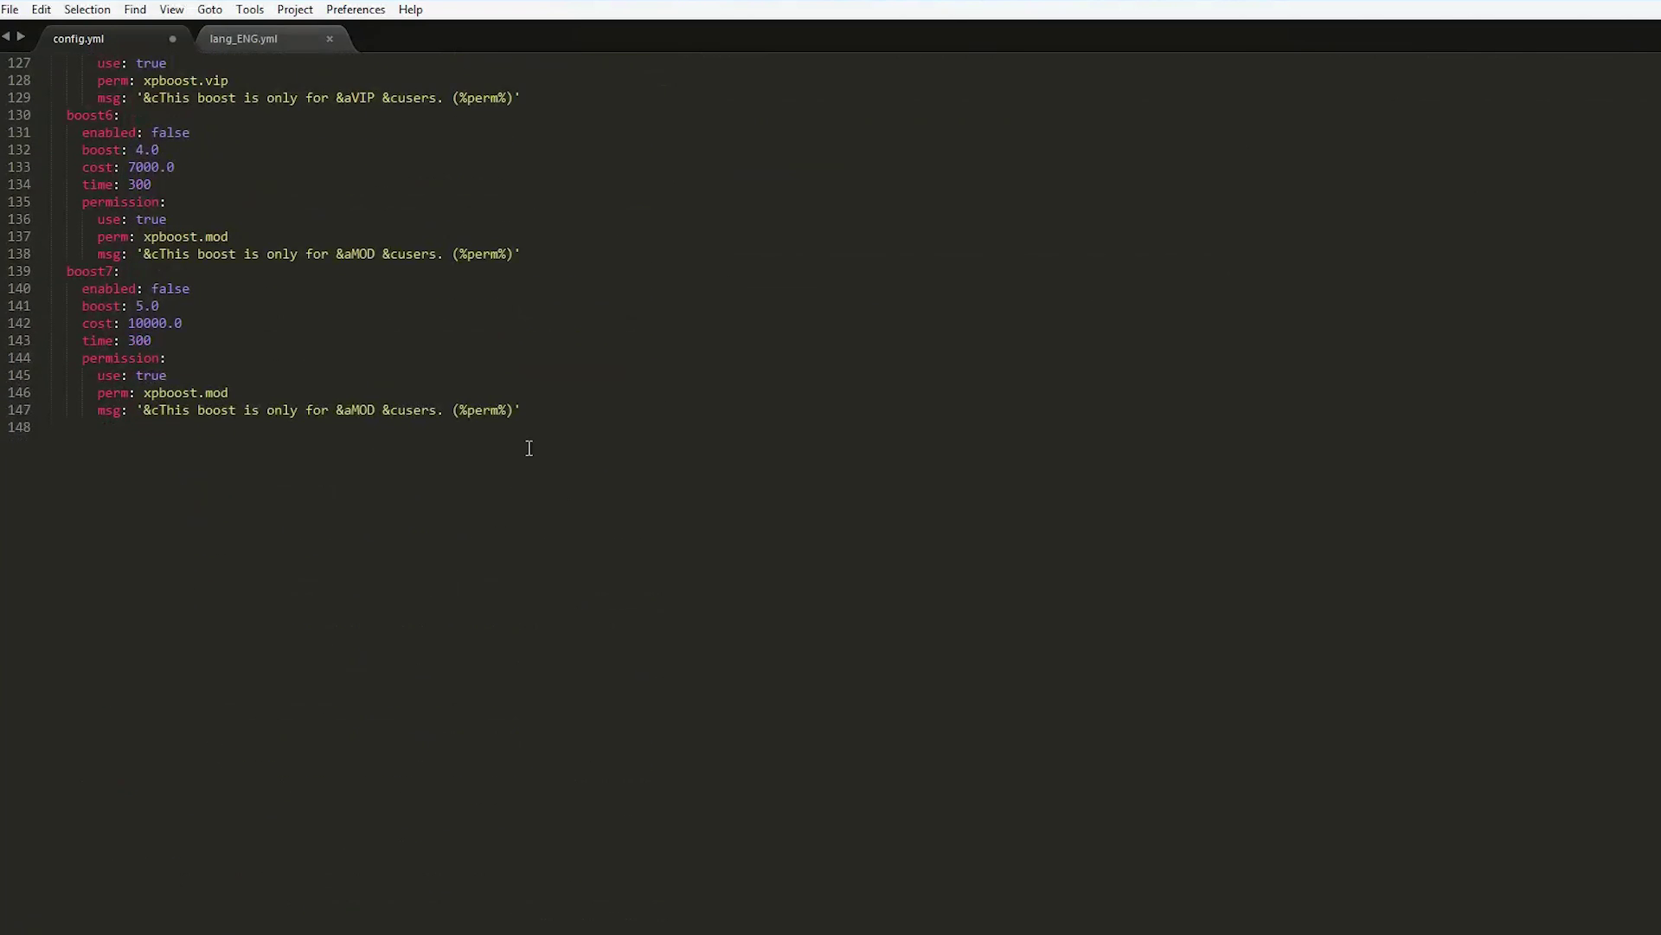
left_click(538, 403)
key("Return")
key("ctrl+v")
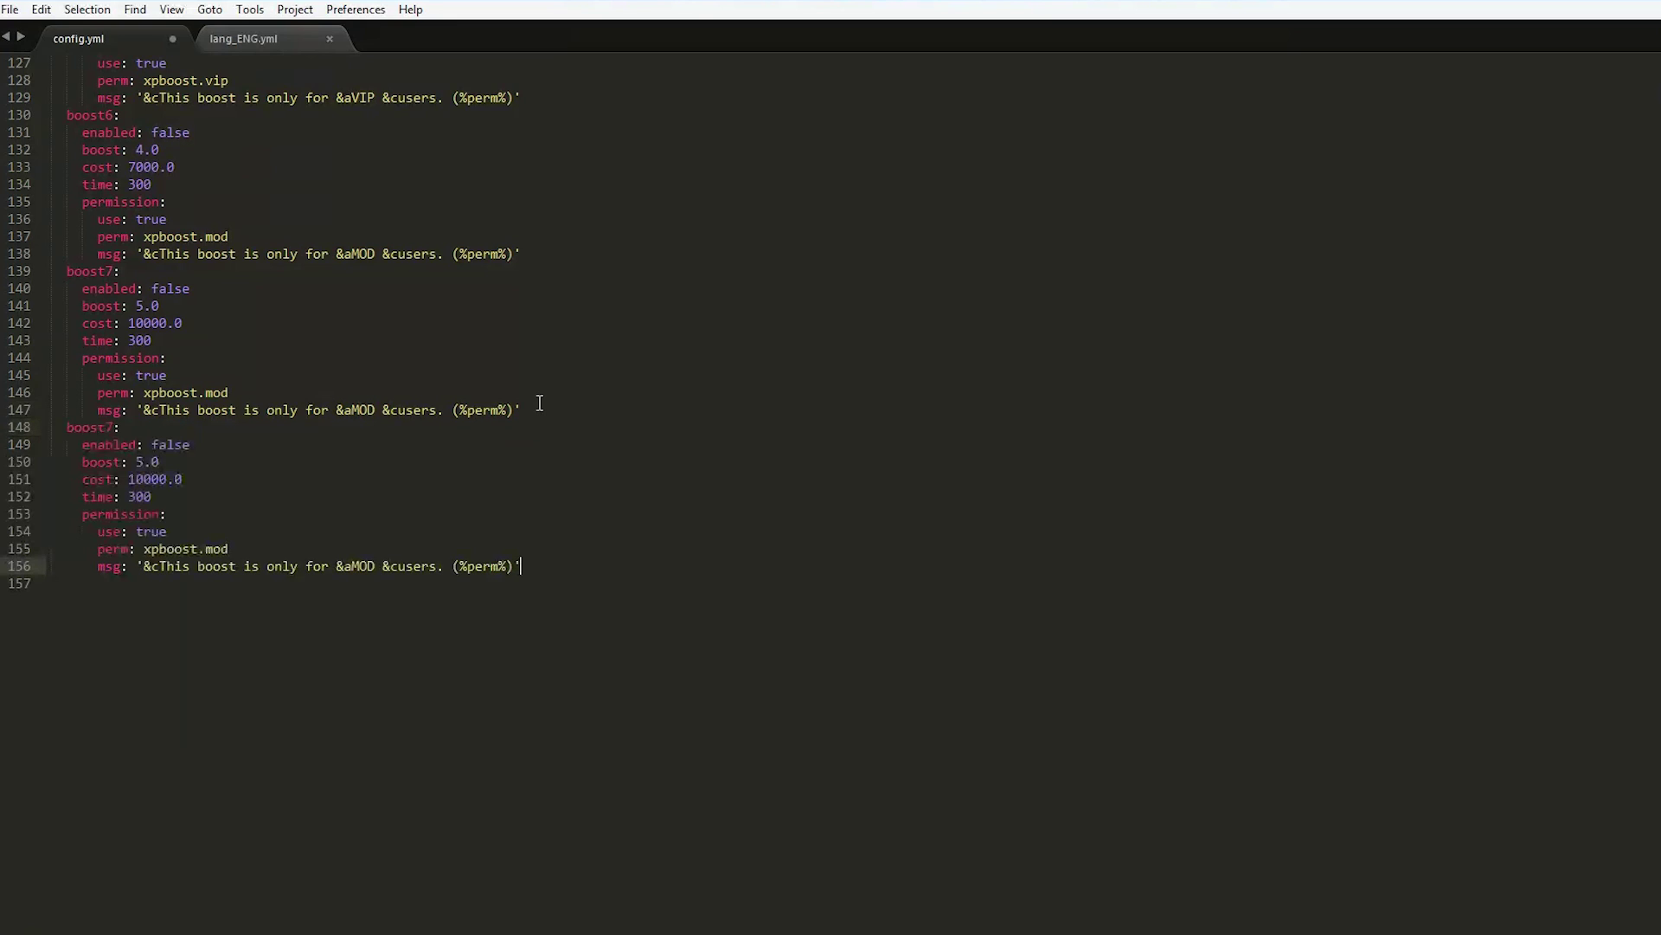
Rename the duplicated block boost8, set its enabled value to true and its boost to 10.0.
left_click(112, 426)
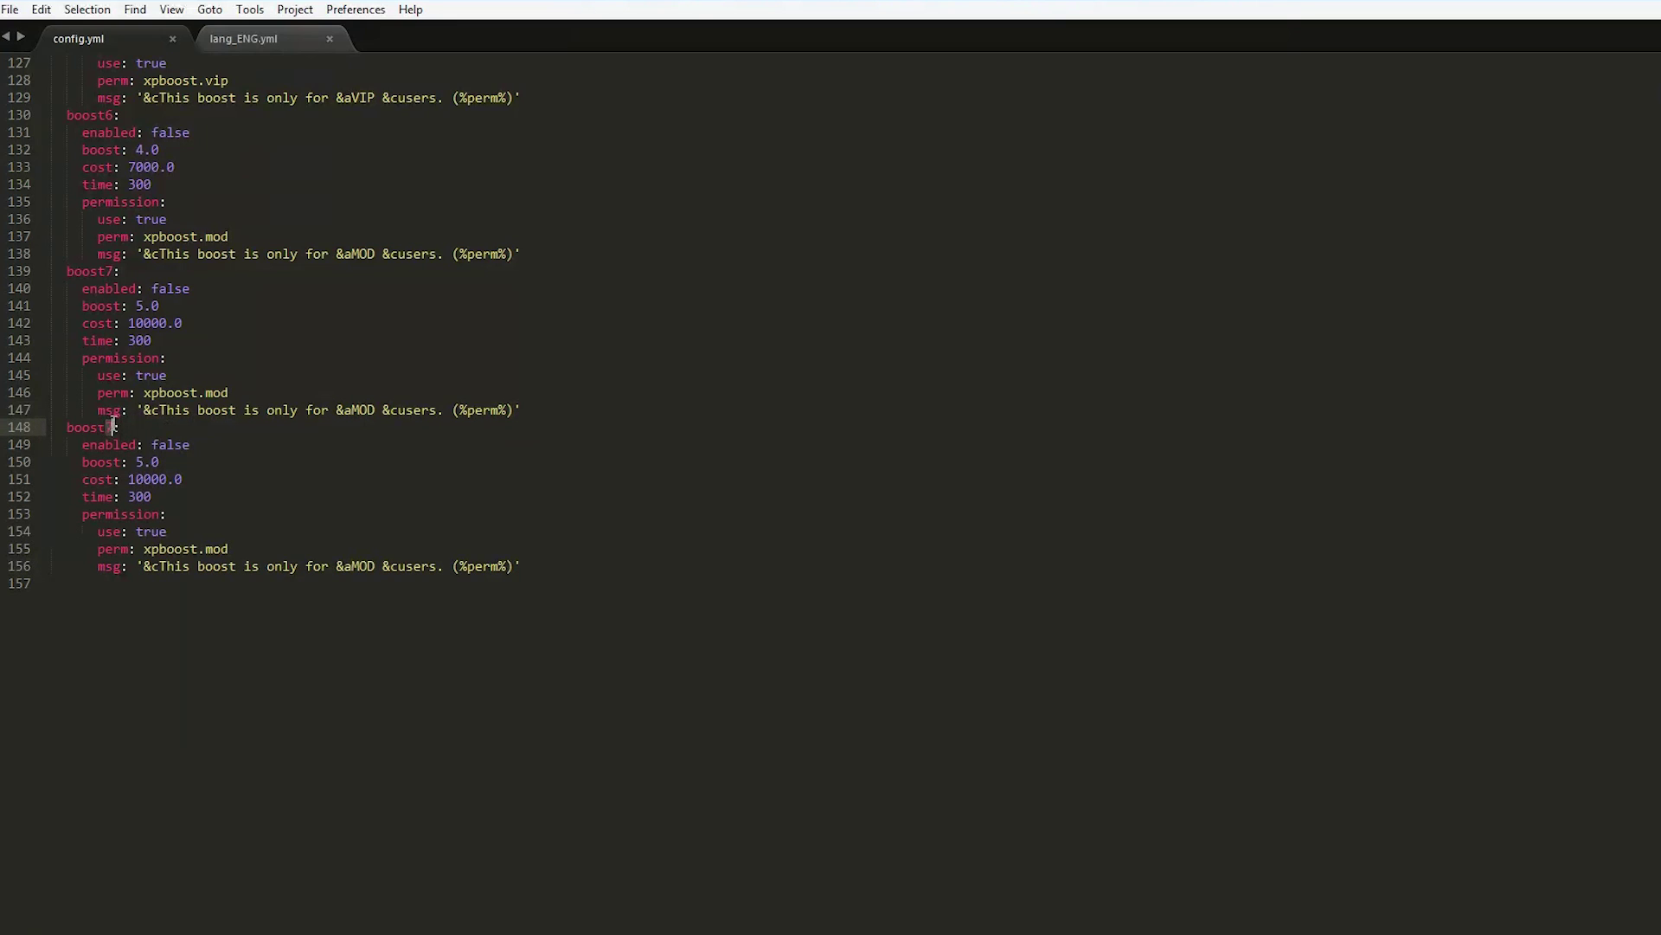
type("8")
left_click(159, 478)
double_click(158, 444)
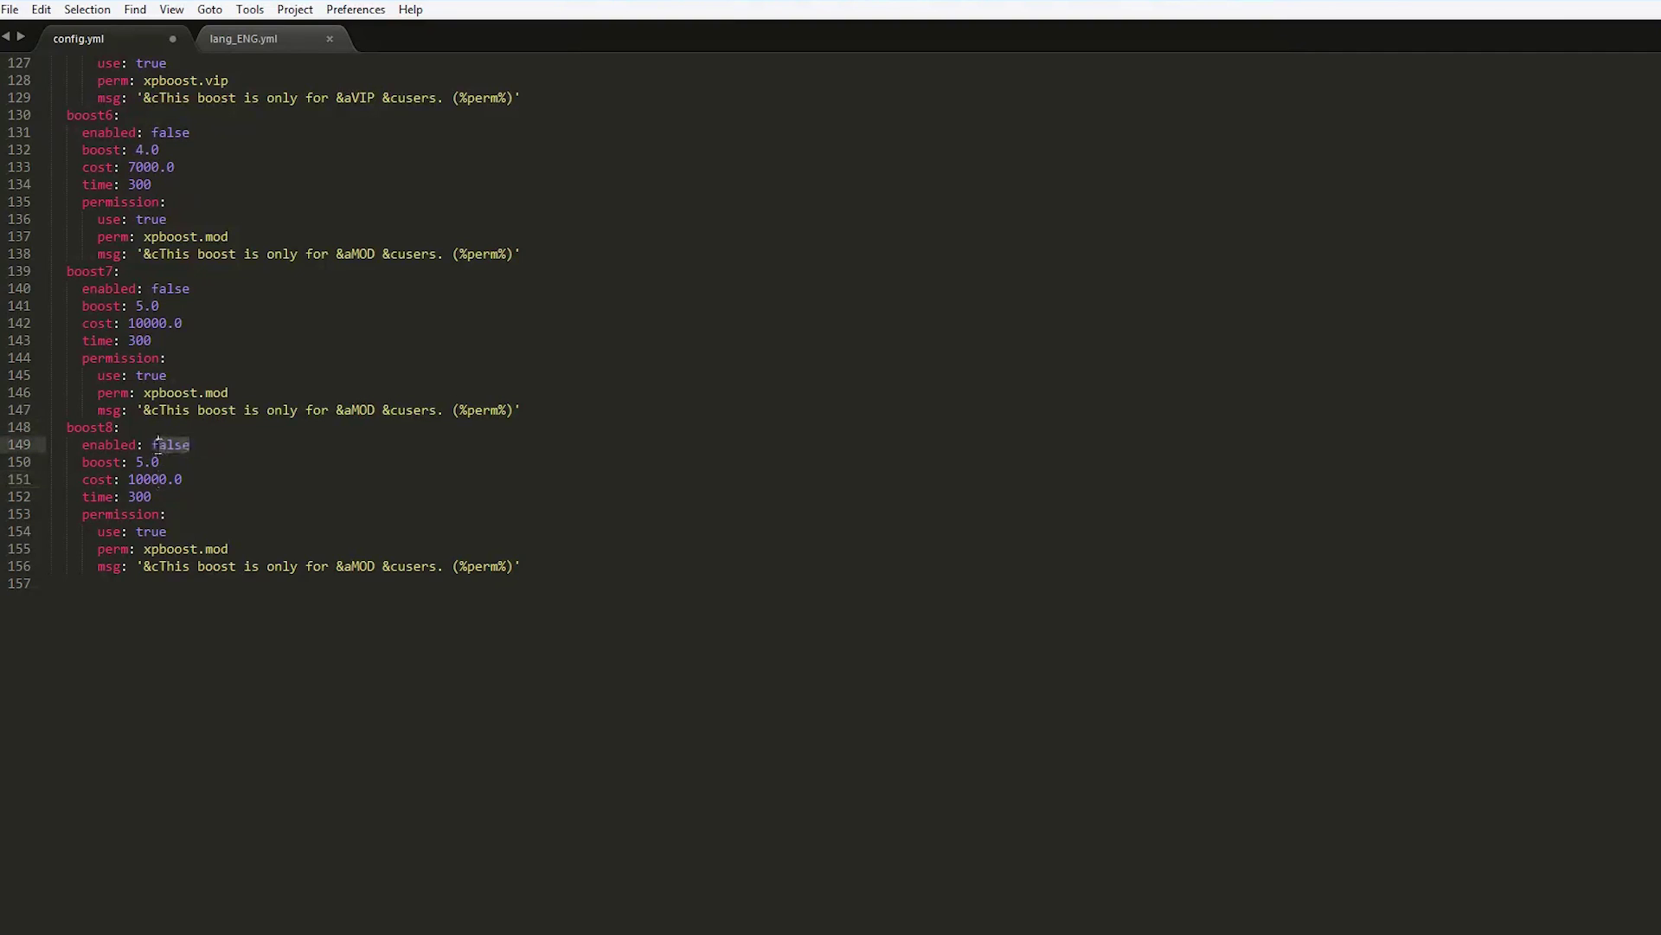
type("true")
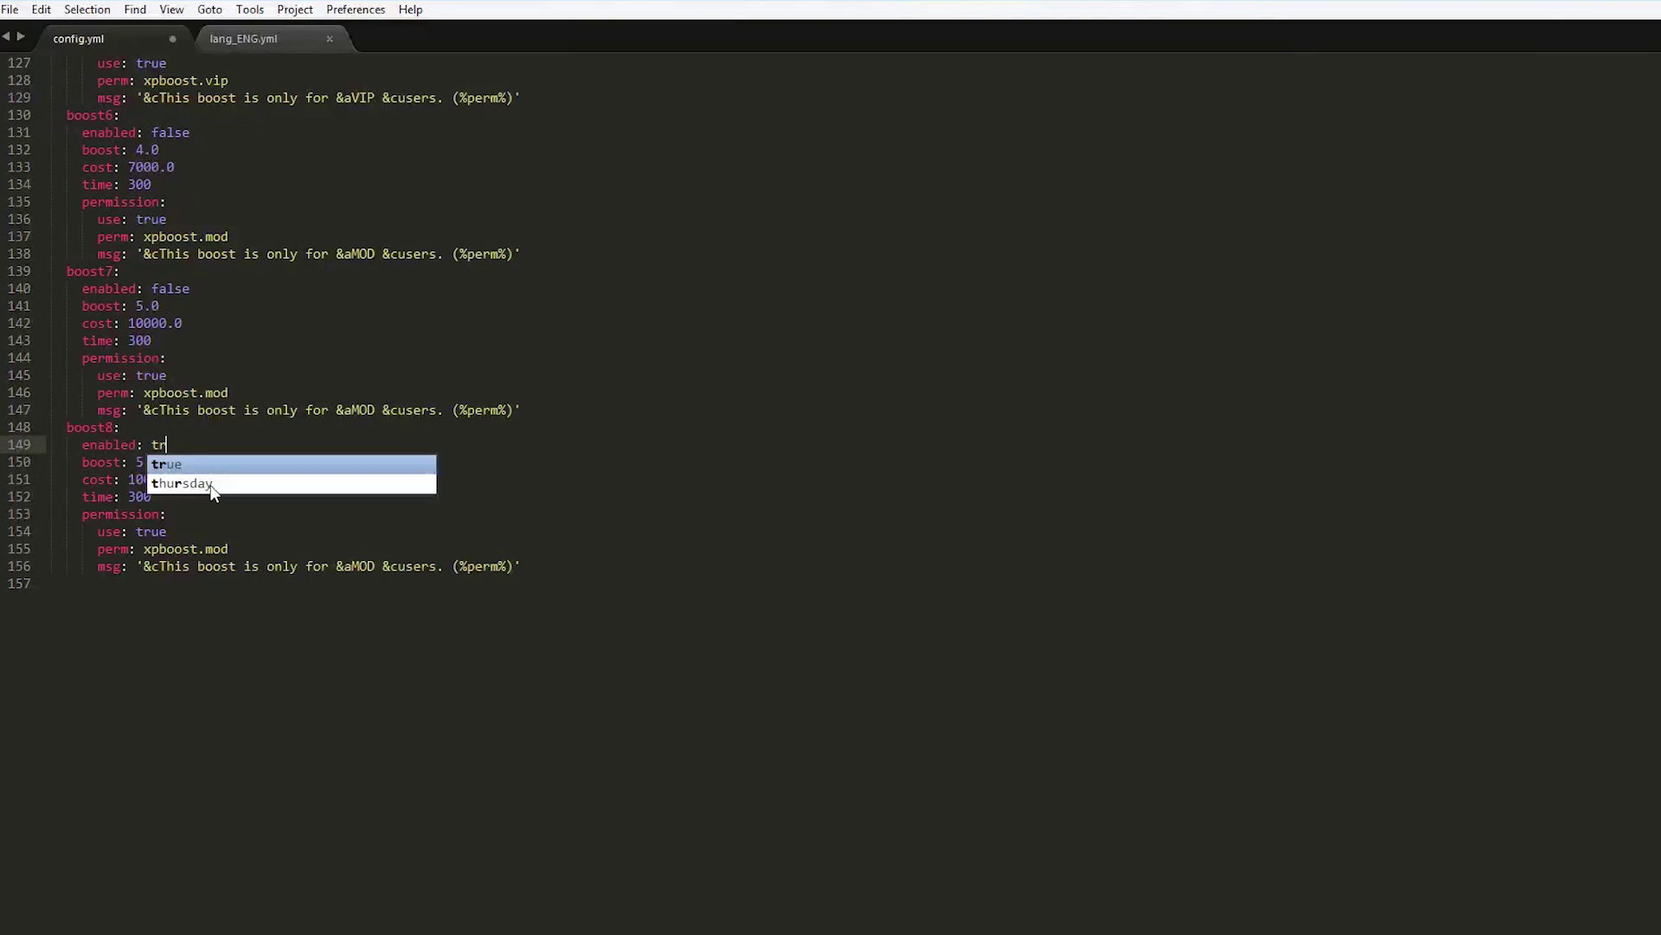
double_click(140, 461)
type("10")
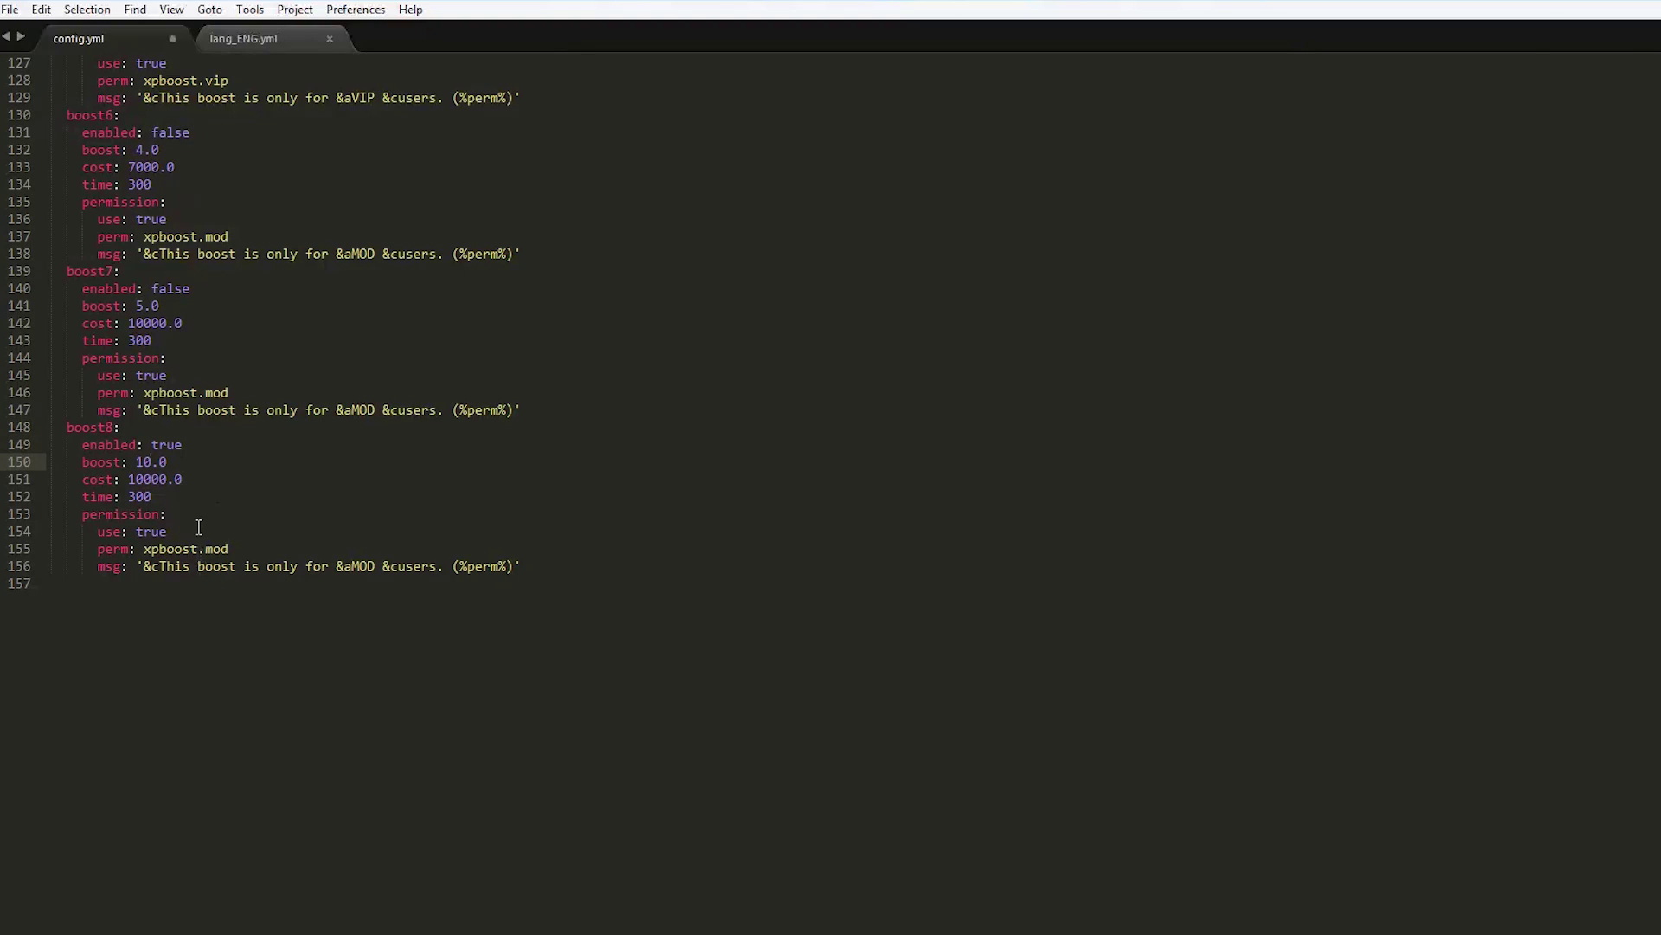
Set boost8's cost to 999999.0 and its time to 1000.
double_click(147, 479)
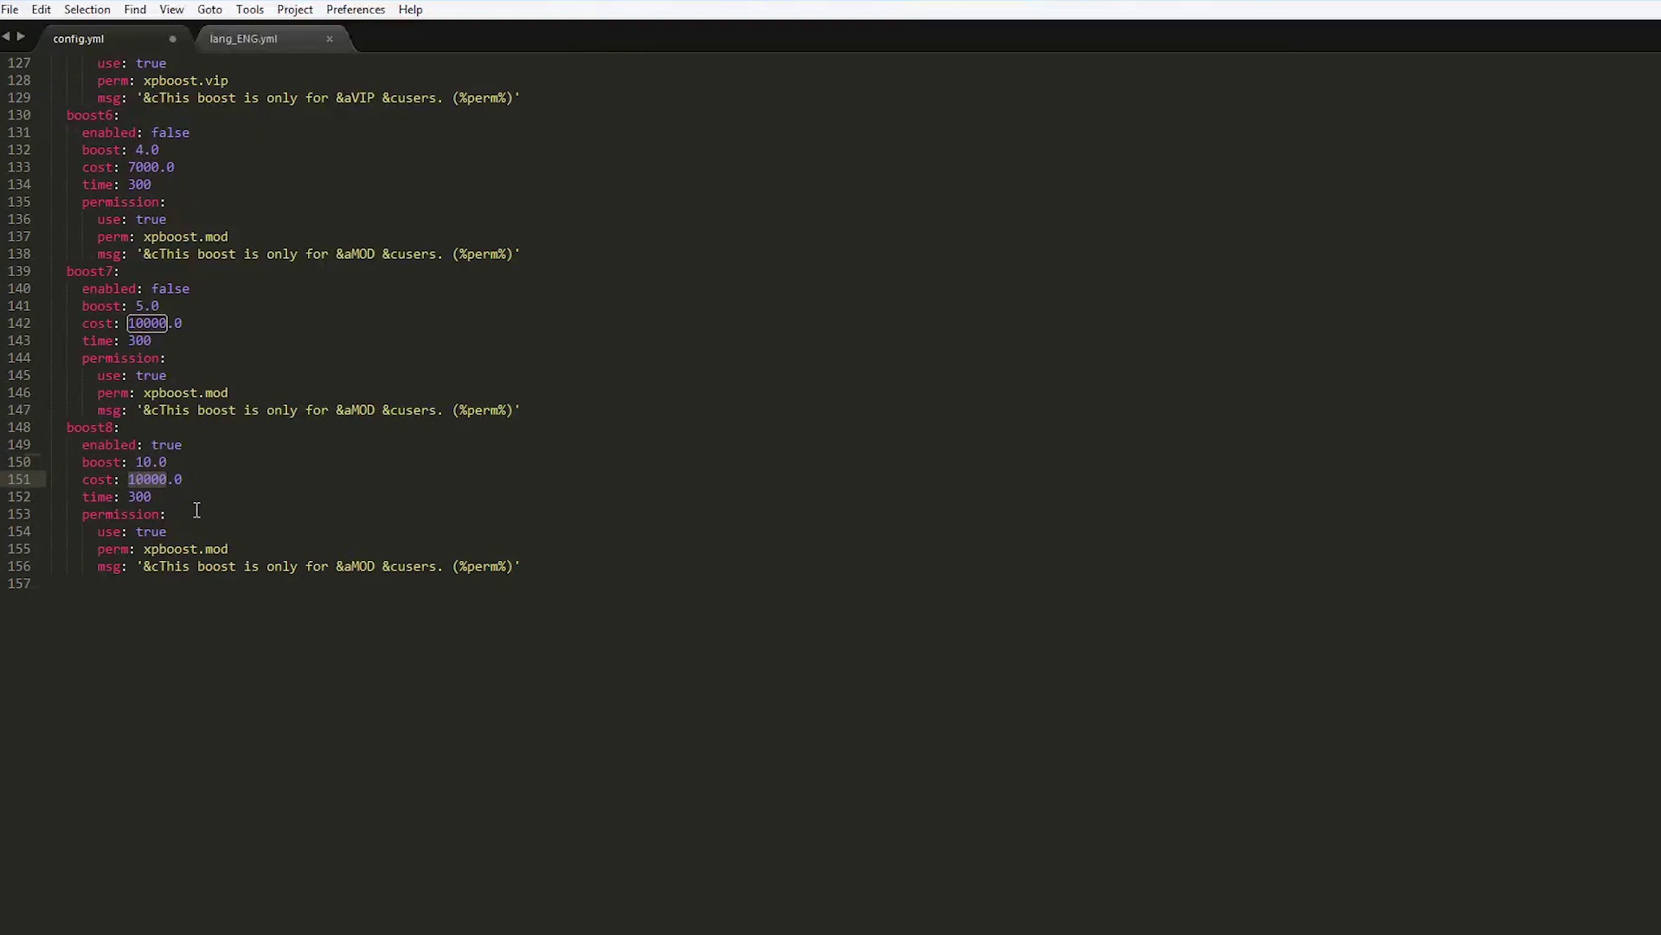
type("999999")
double_click(154, 496)
type("1")
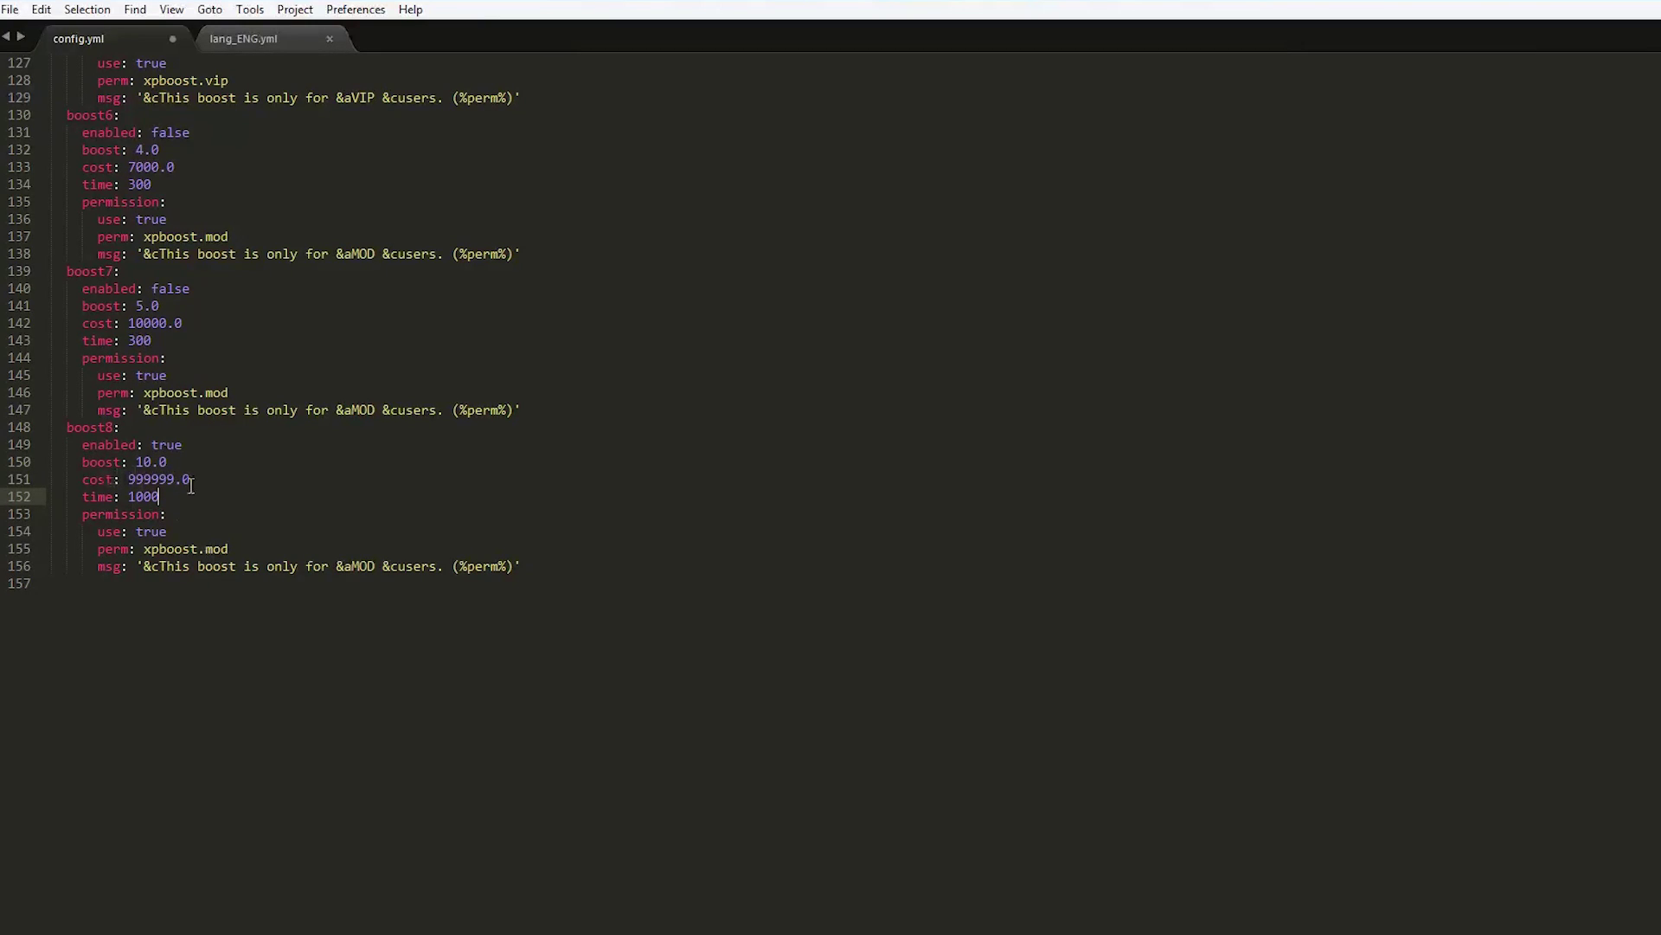
type("000")
Change boost8's permission node to xpboost.crazy and save config.yml.
left_click_drag(169, 531, 50, 516)
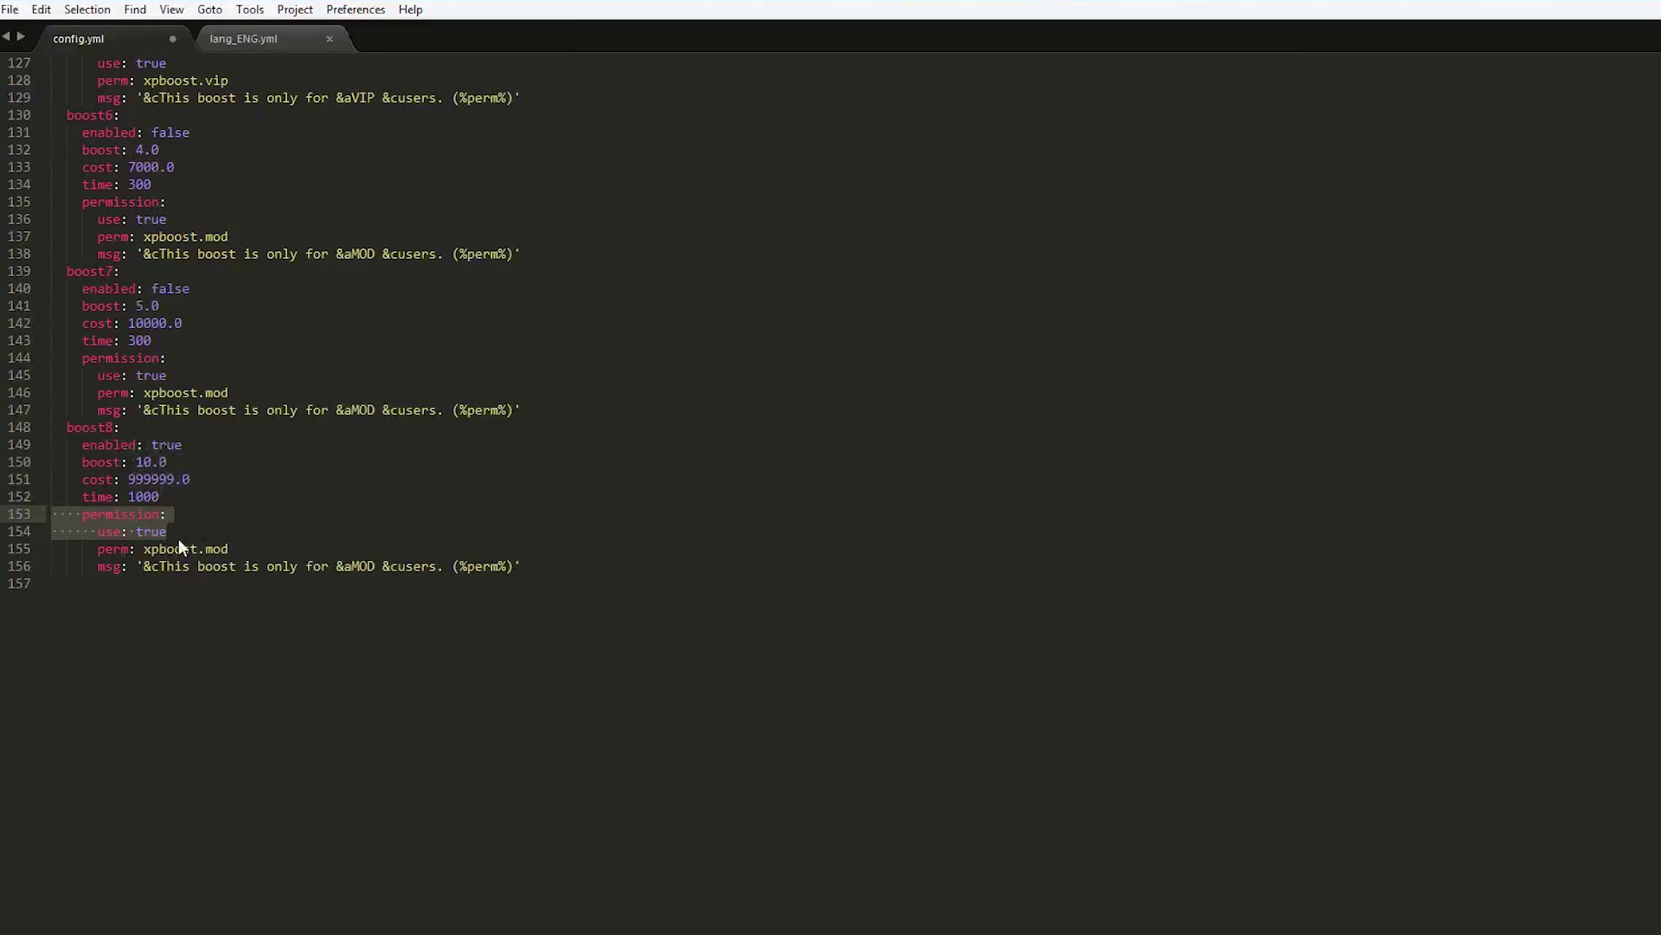
double_click(218, 549)
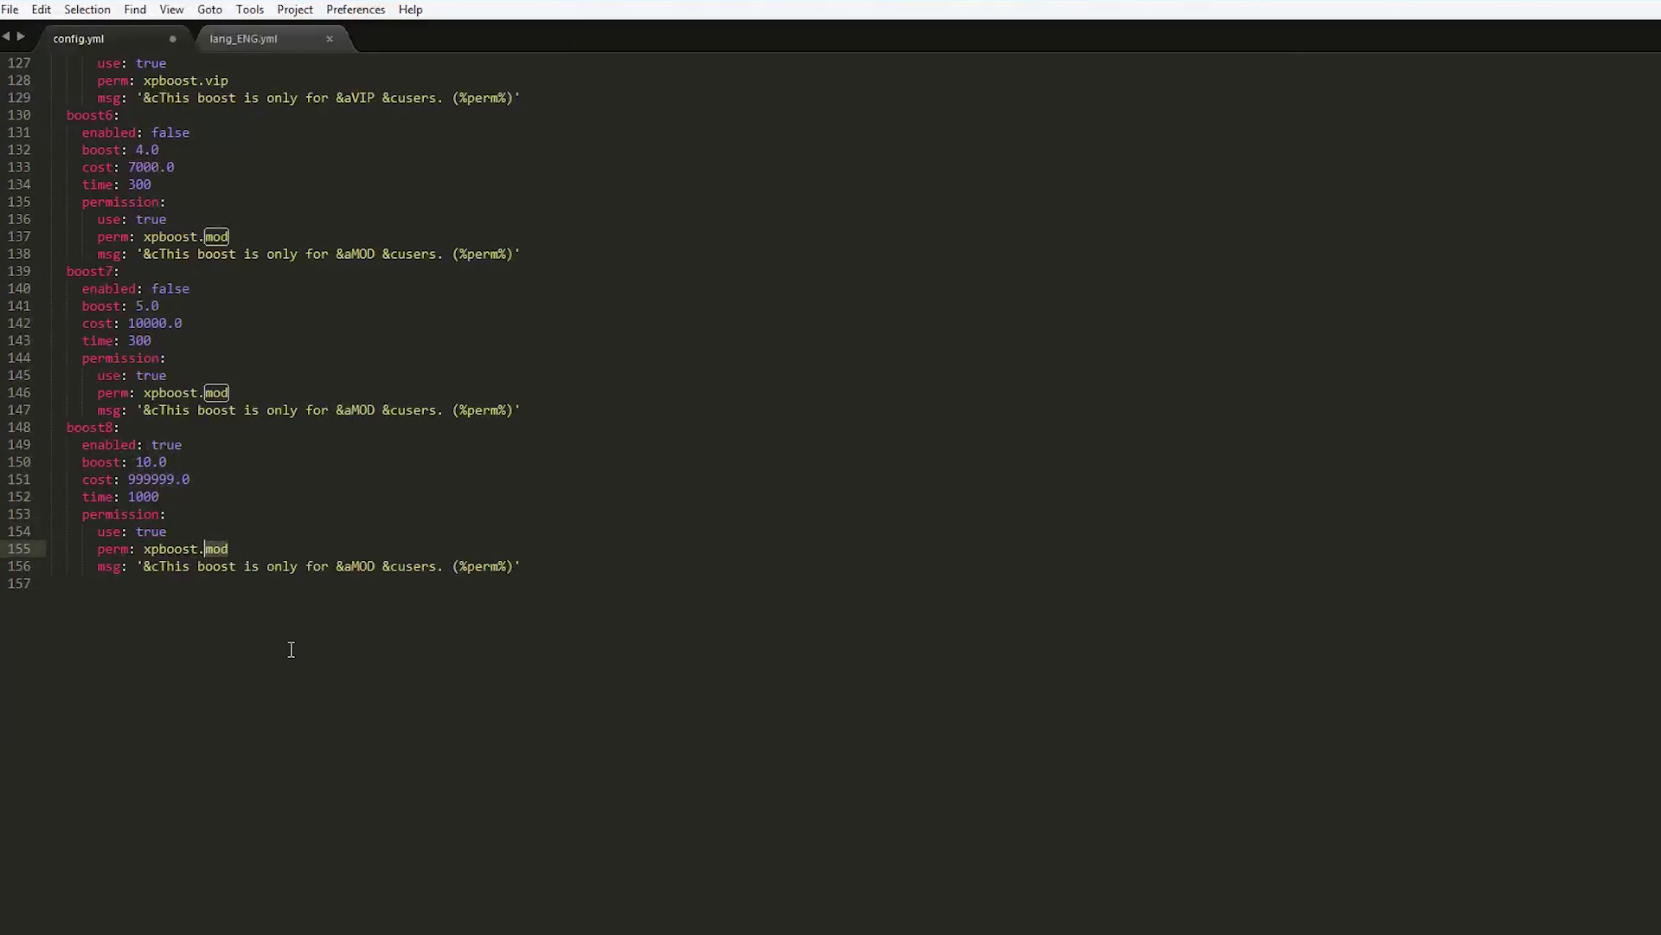
type("crazy")
key("ctrl+s")
Review the boost8 values and message, and compare them with the boost entries above.
left_click_drag(167, 463, 104, 445)
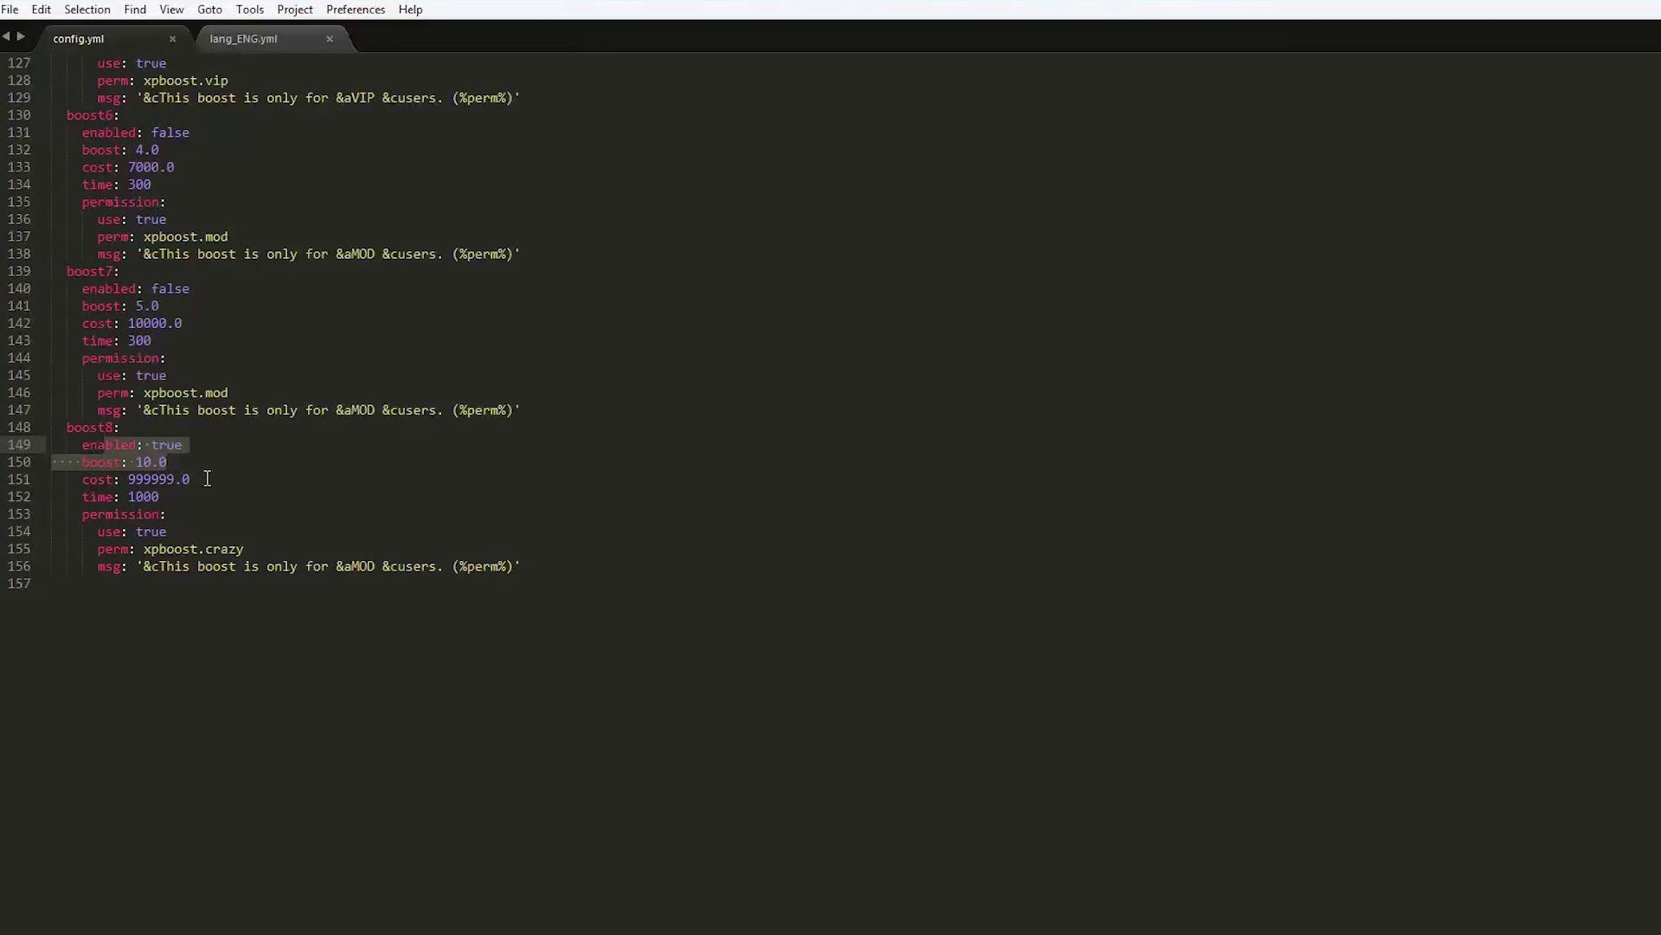
left_click_drag(207, 478, 61, 479)
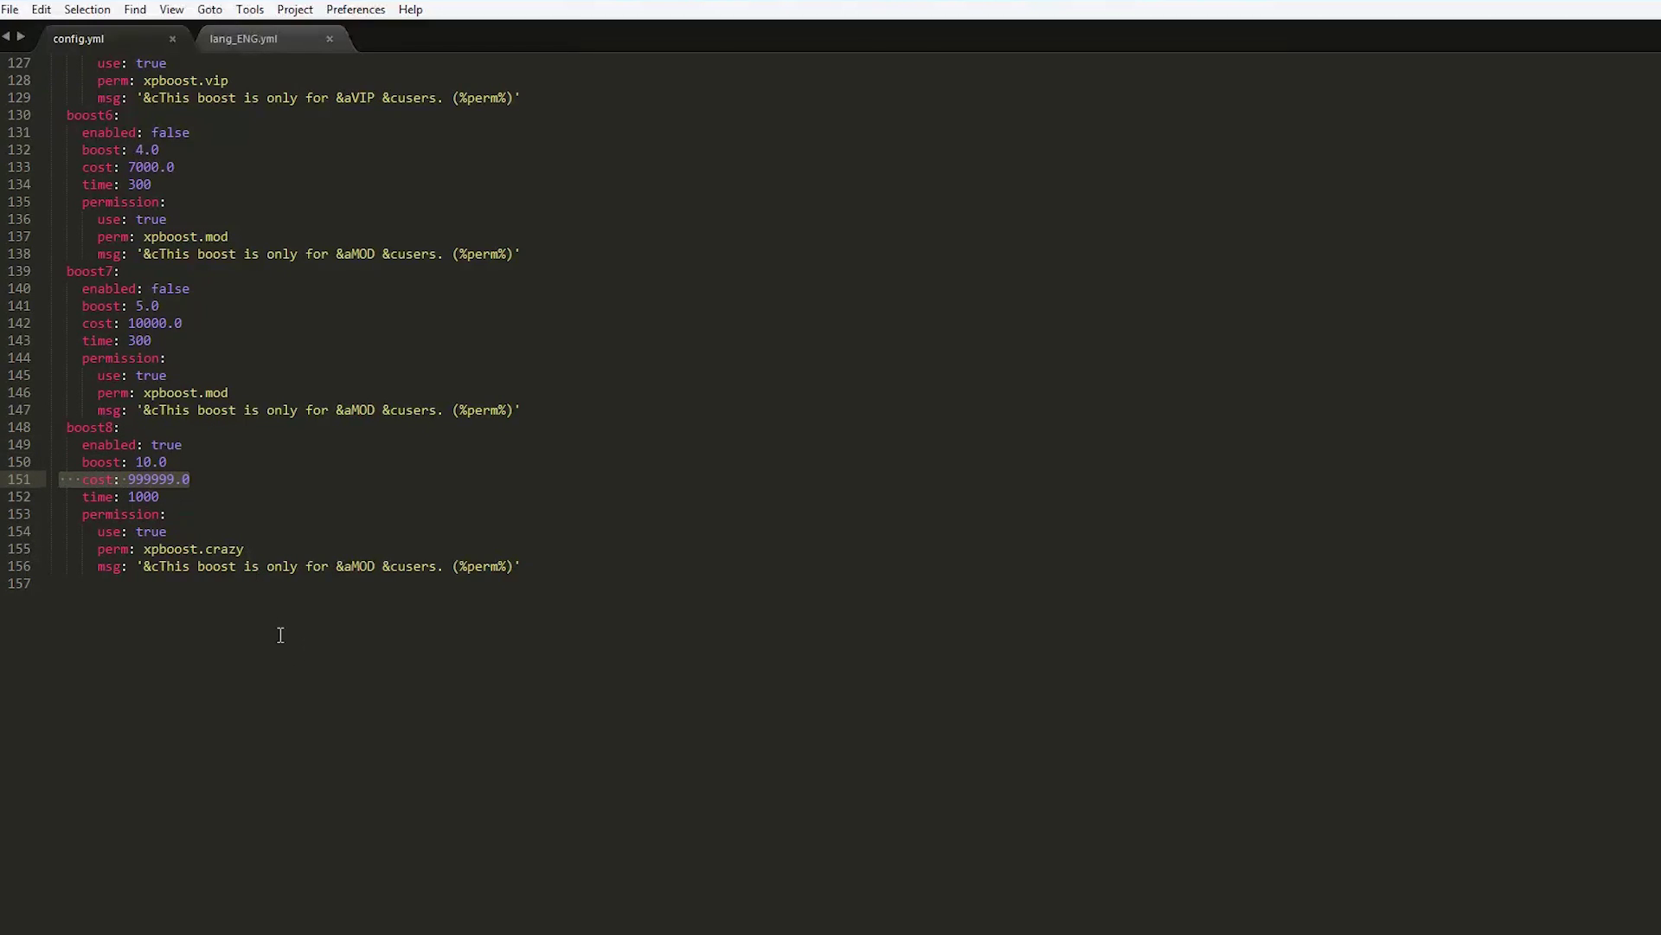
left_click_drag(98, 566, 537, 568)
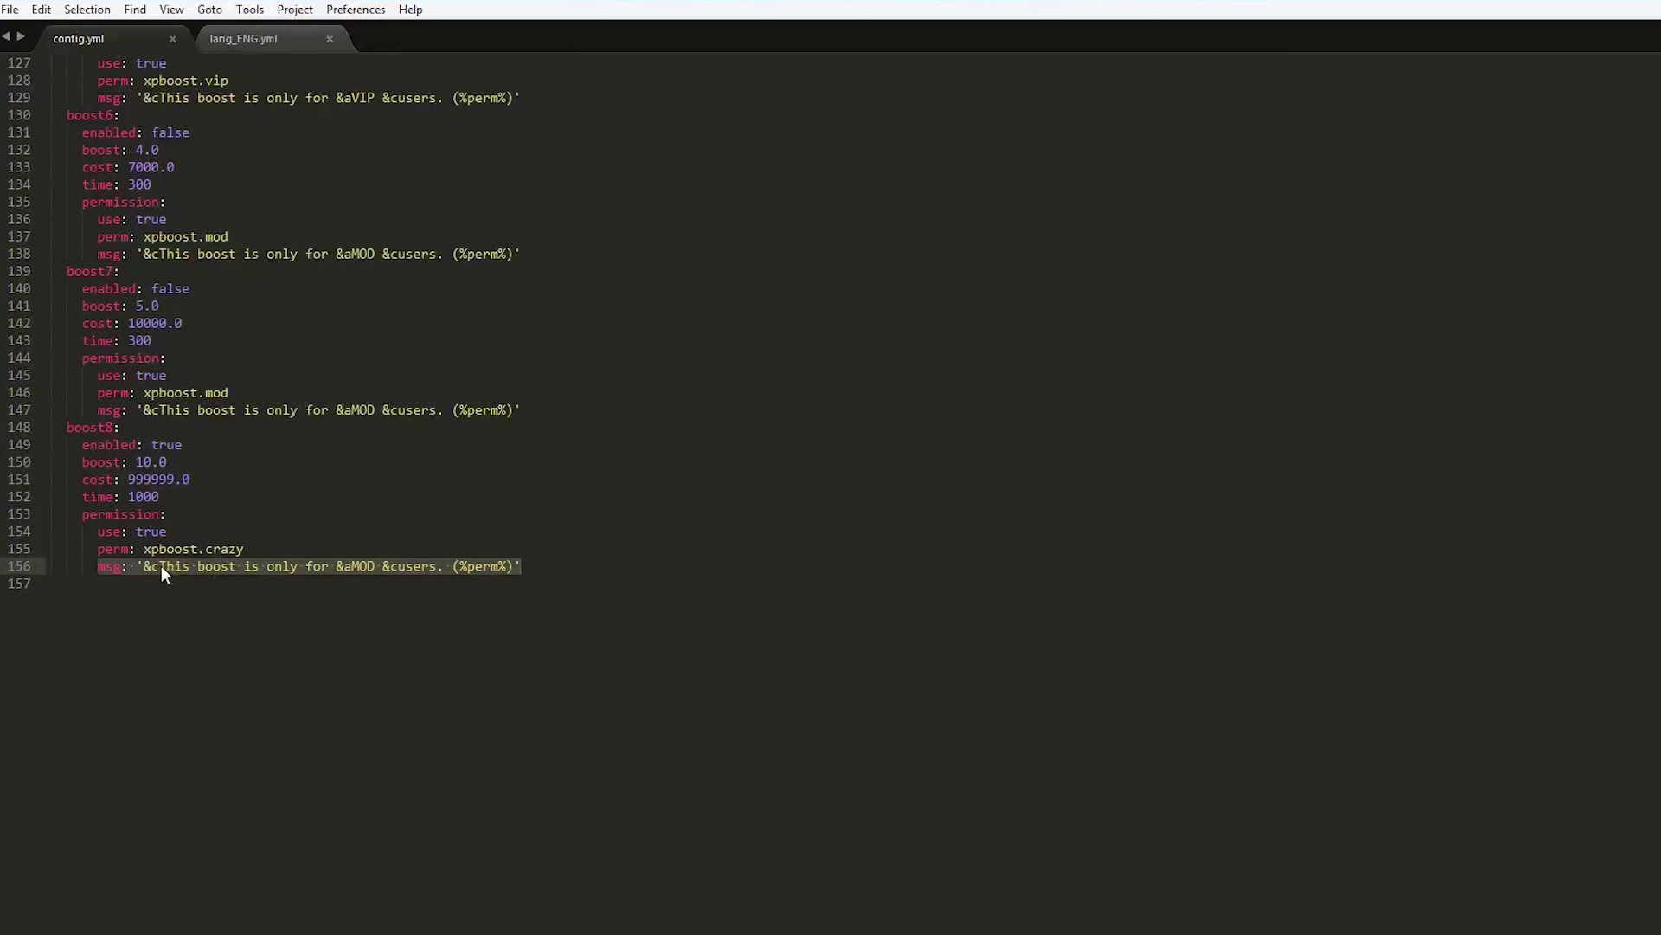
scroll(255, 632, "up", 6)
left_click(257, 638)
scroll(257, 638, "up", 5)
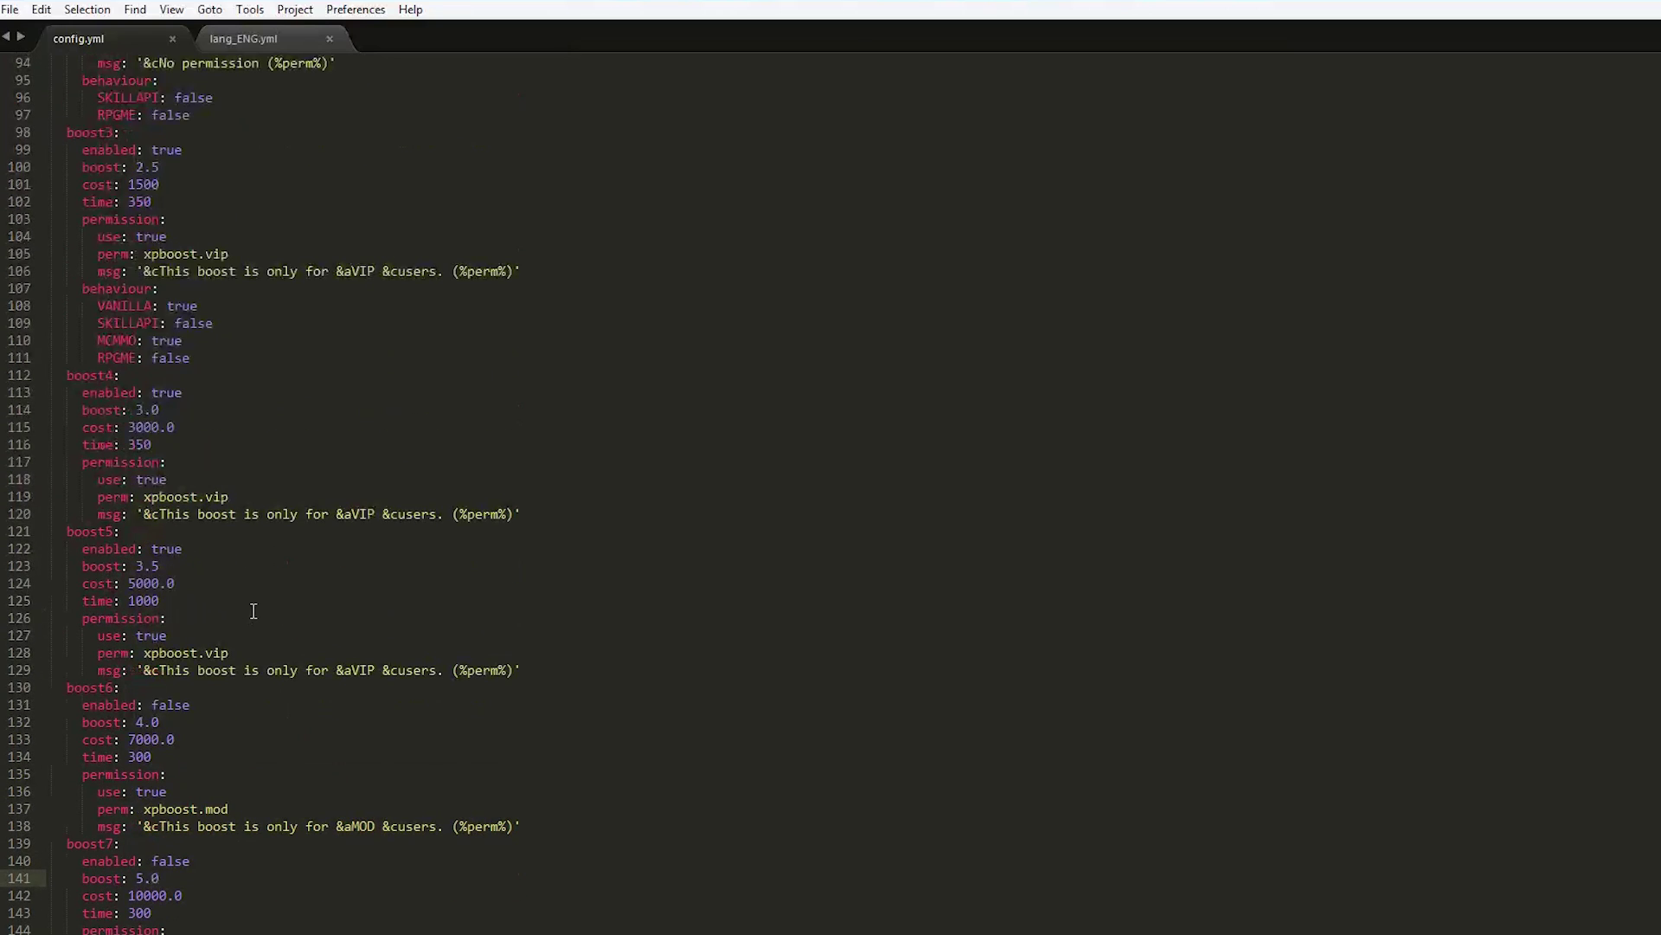
scroll(167, 549, "down", 2)
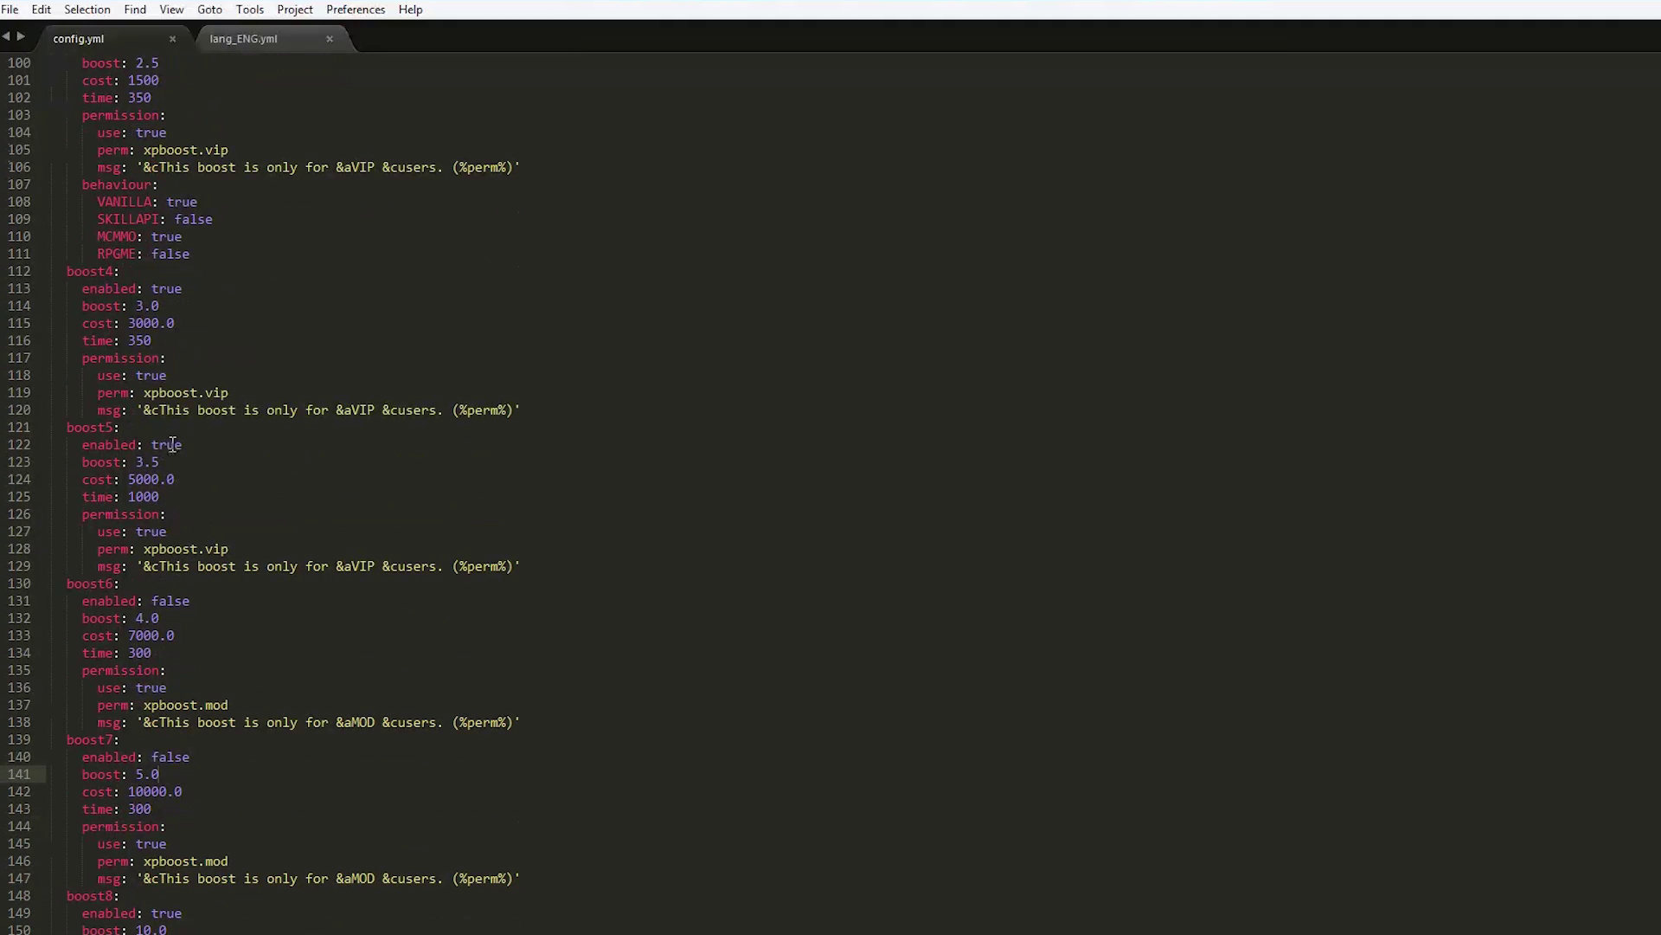
scroll(192, 447, "down", 3)
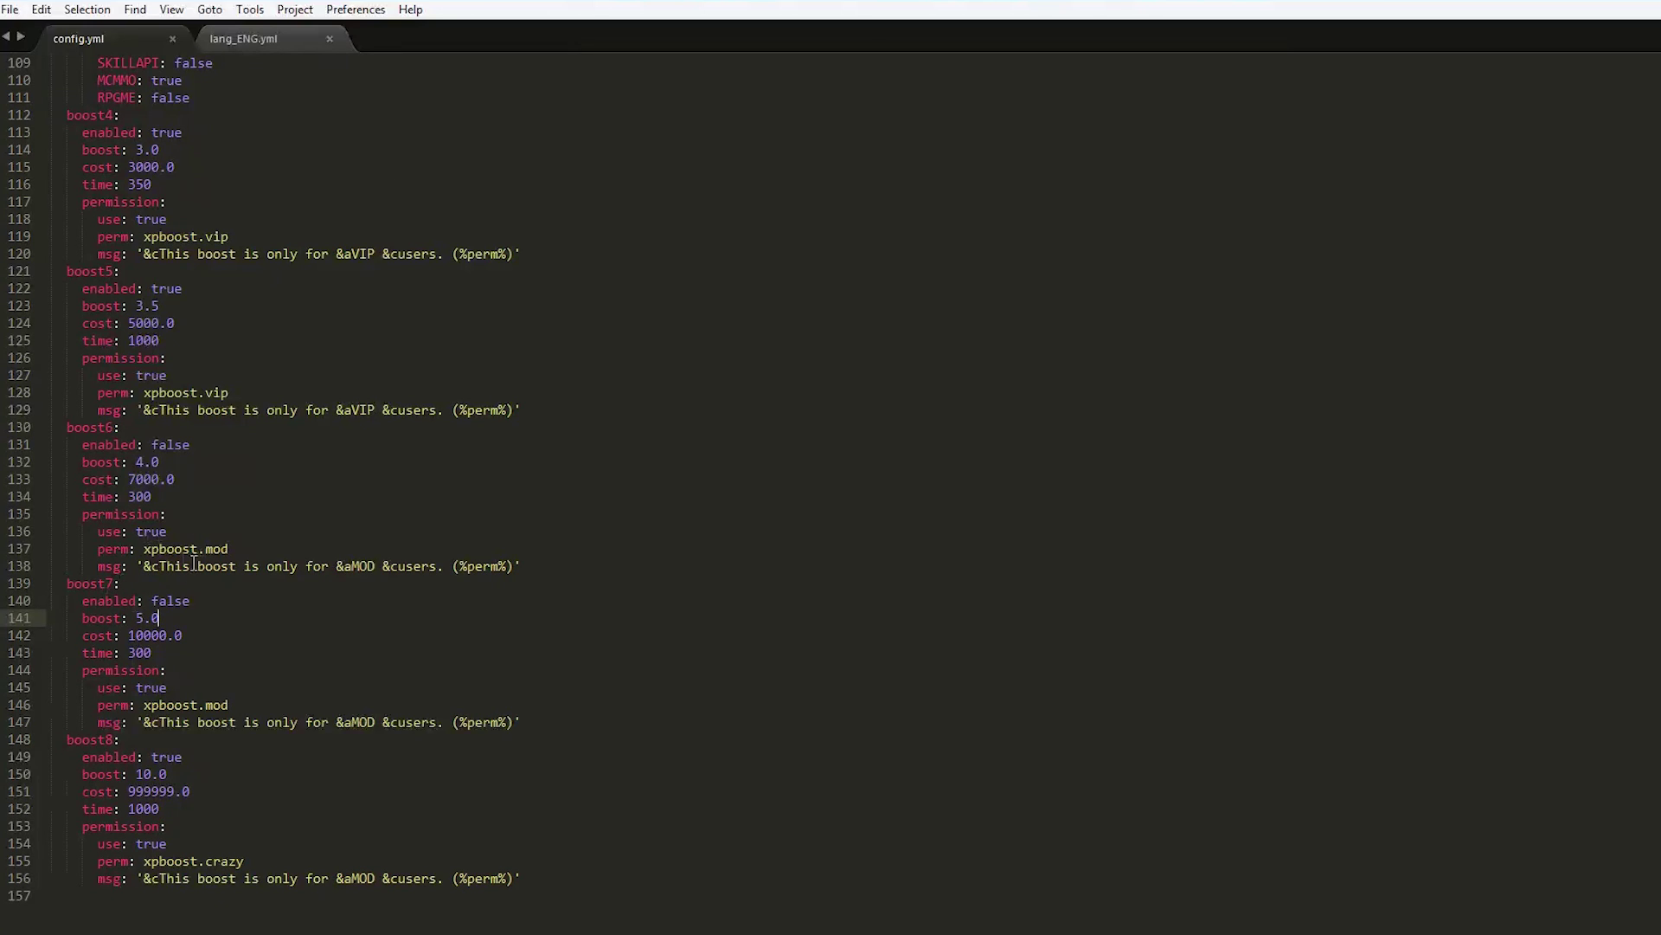
Examine the mcmmo, rpgme and heroes message settings, and the disablevanillaxp and globalboost options in config.yml.
scroll(196, 578, "up", 19)
scroll(202, 571, "up", 10)
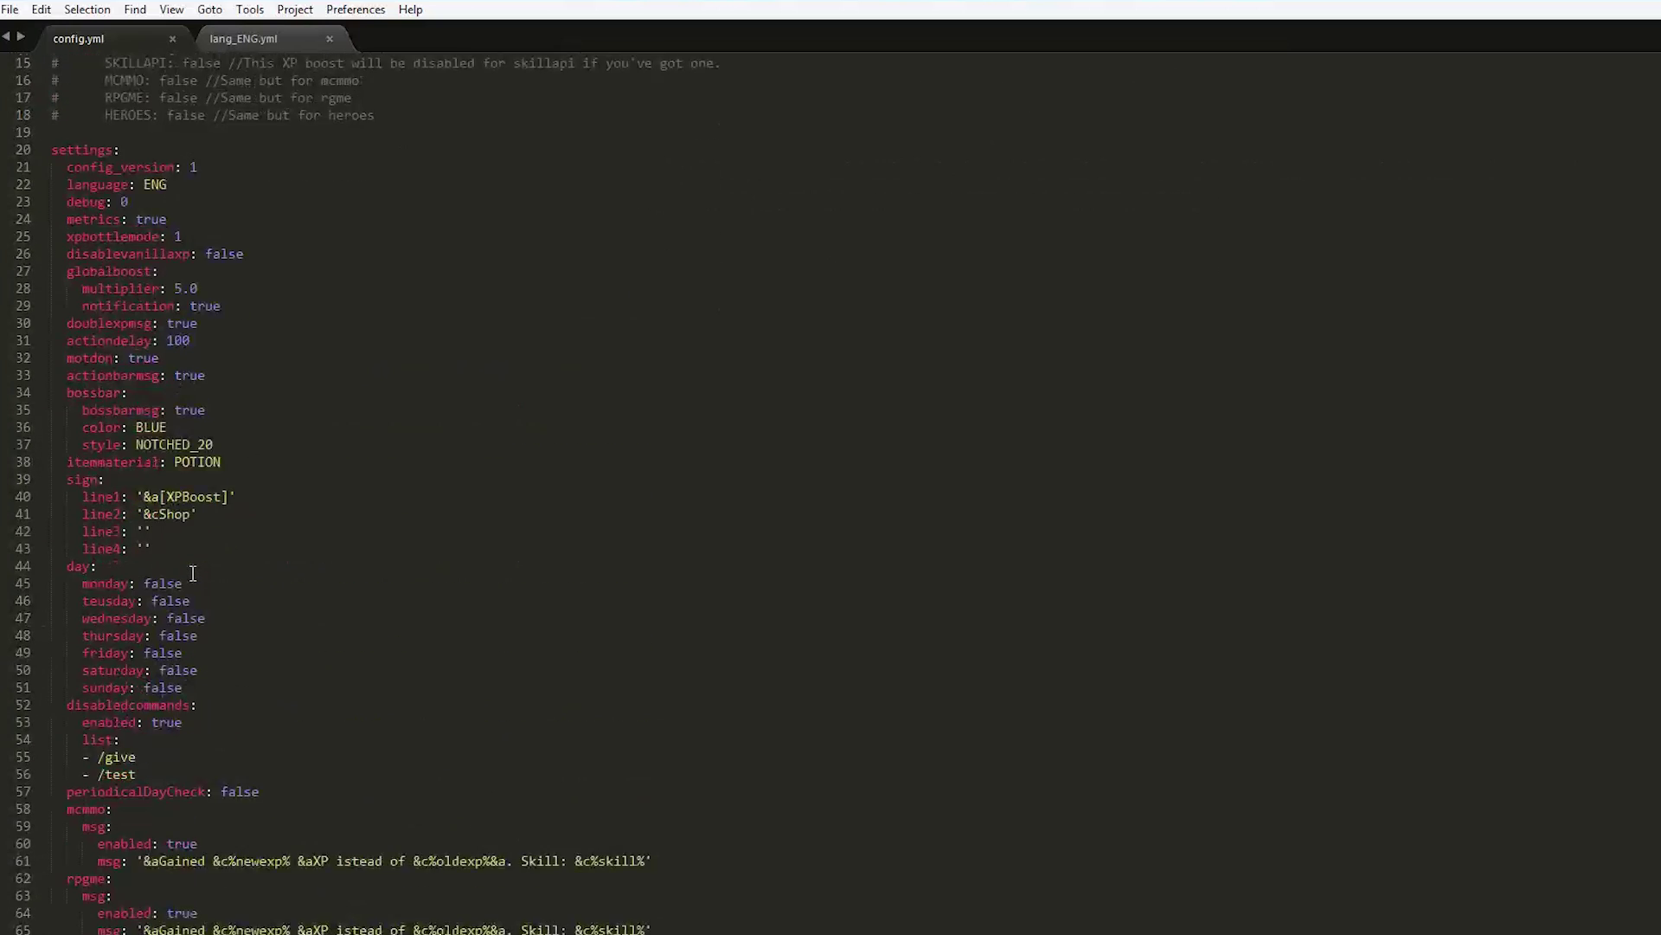
scroll(128, 677, "down", 3)
left_click_drag(114, 680, 38, 532)
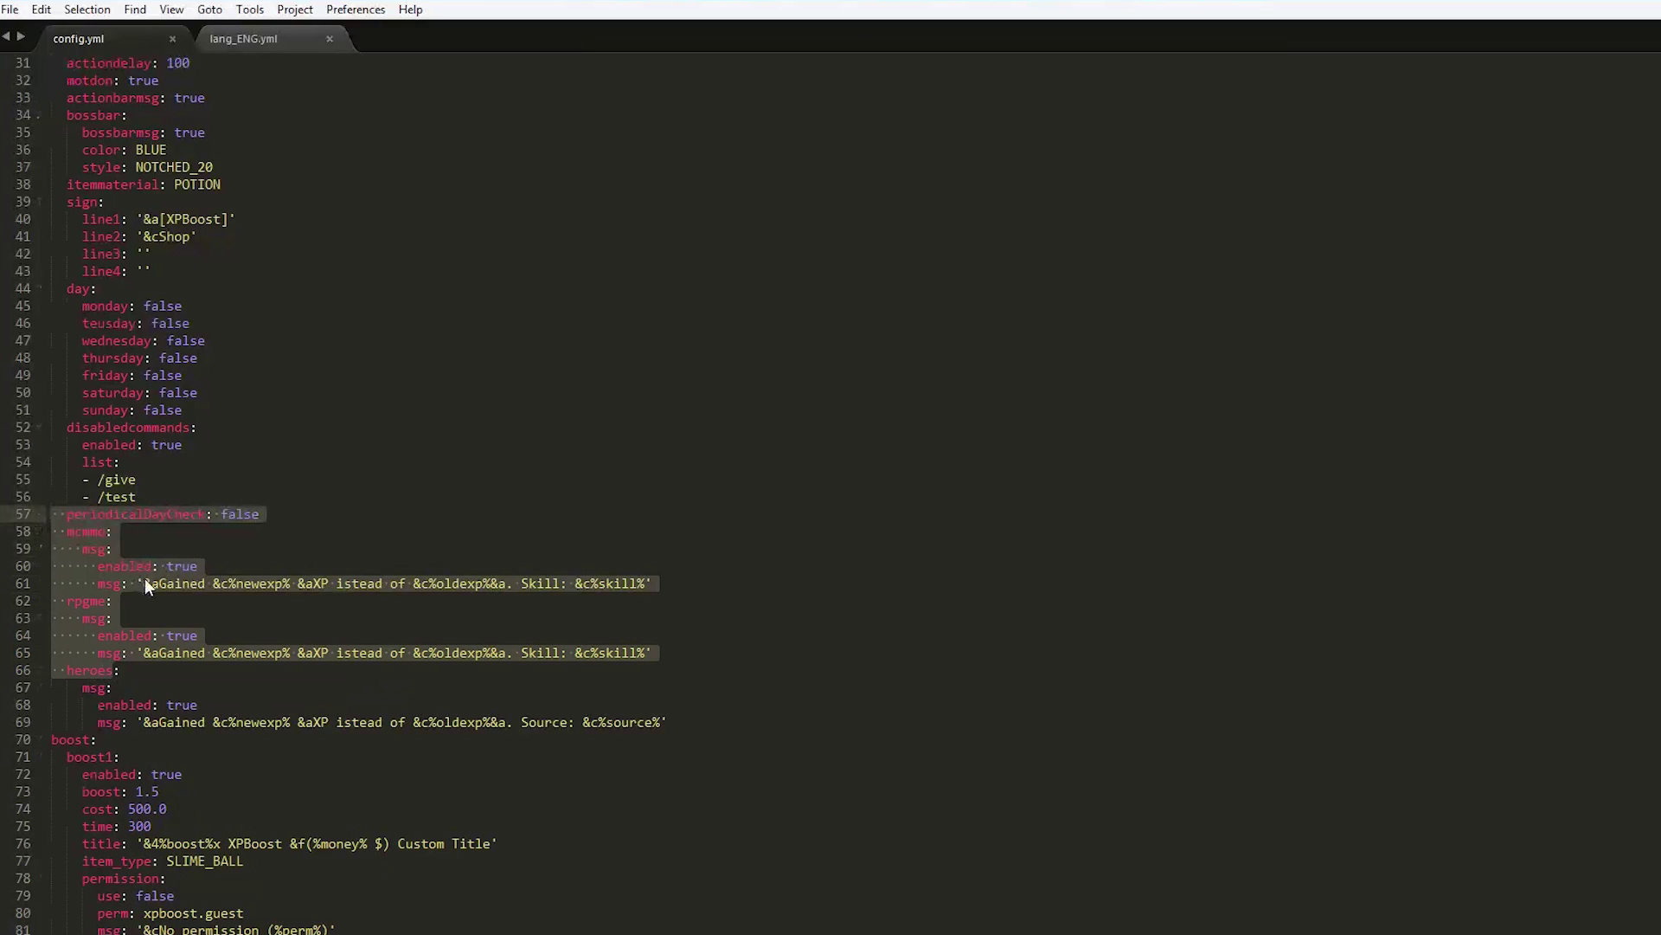
left_click(163, 599)
scroll(416, 662, "up", 10)
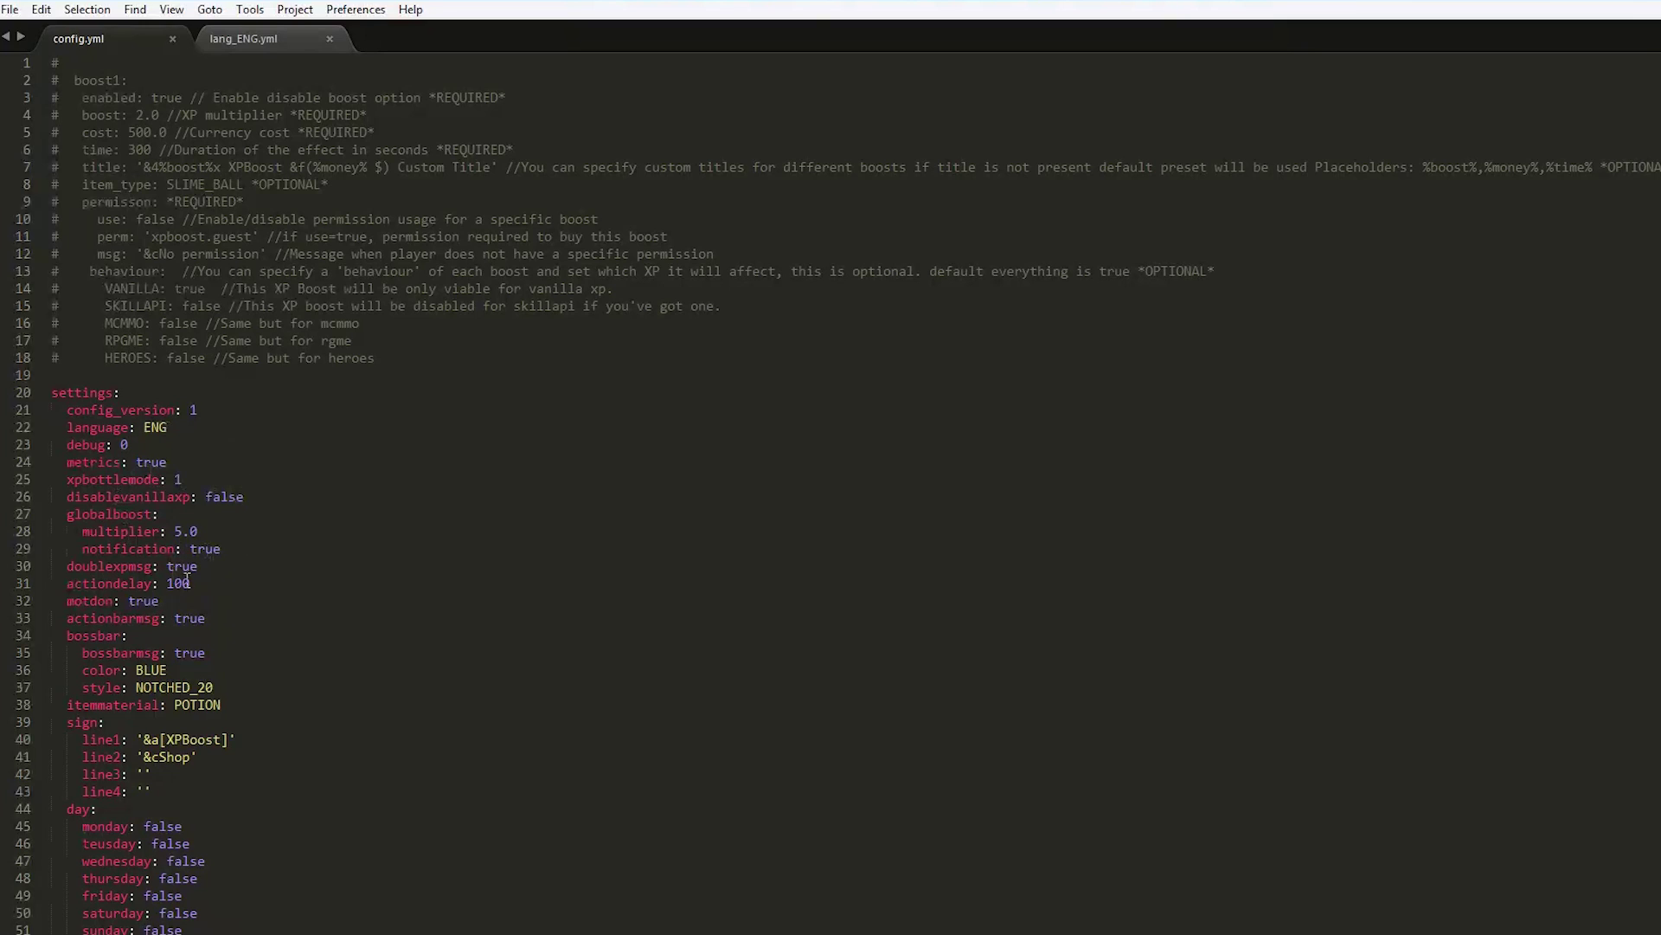
left_click_drag(115, 500, 195, 502)
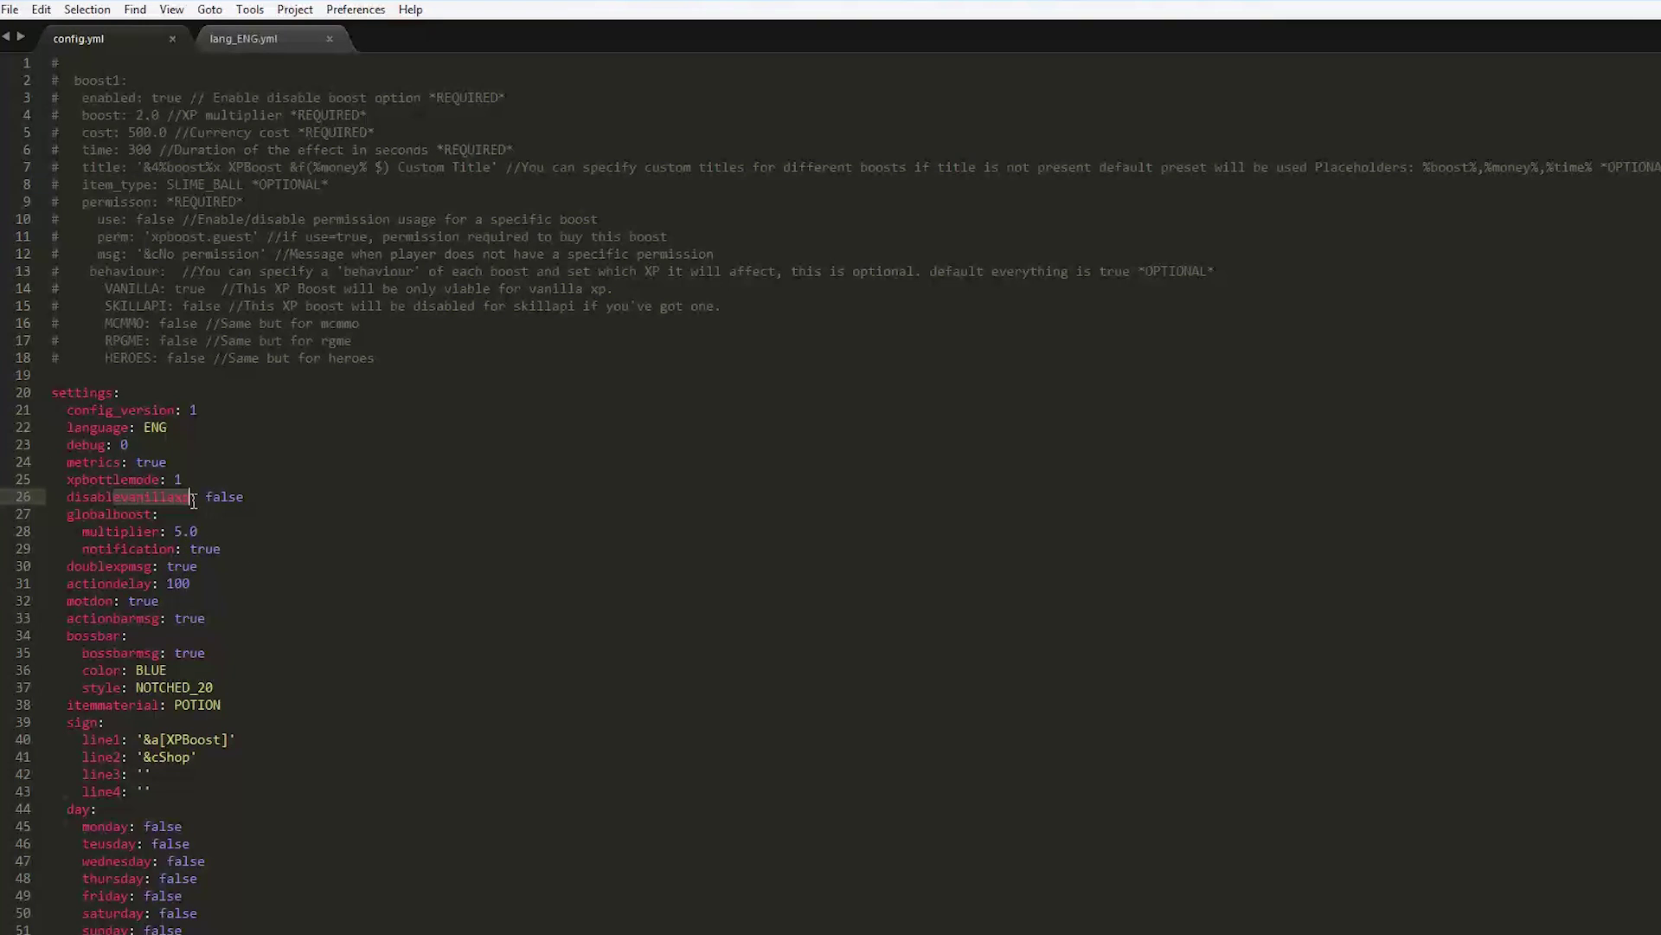
left_click(325, 545)
left_click_drag(74, 515, 150, 516)
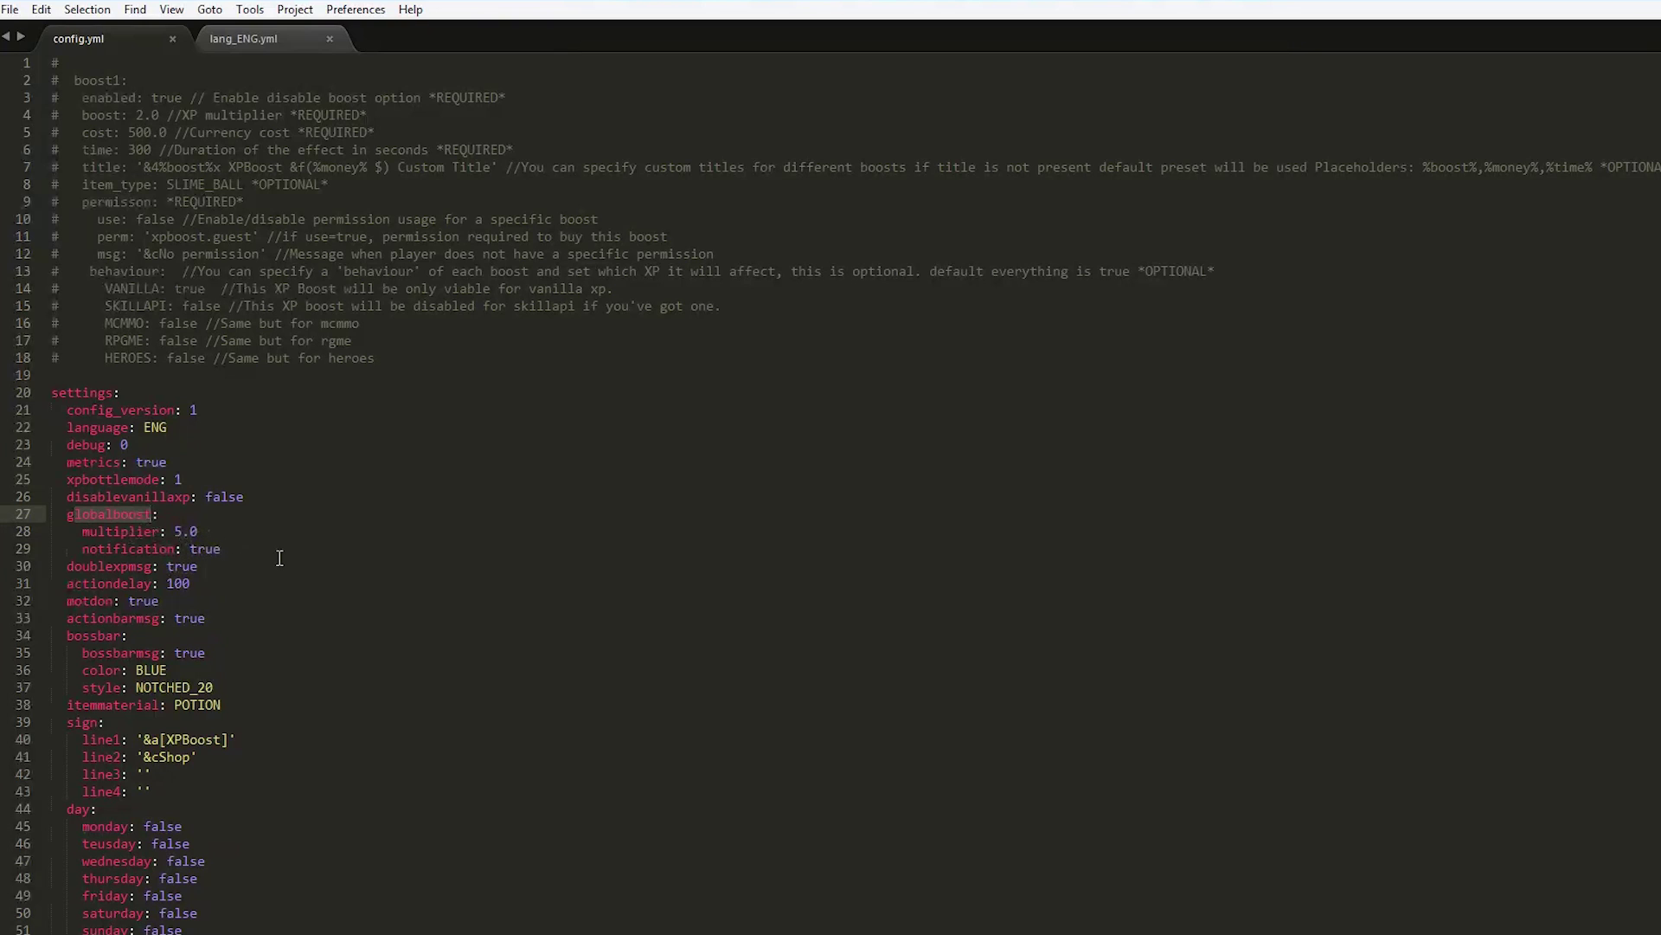
Examine the bossbar message, color and style settings, and look through the rest of config.yml.
scroll(79, 612, "down", 1)
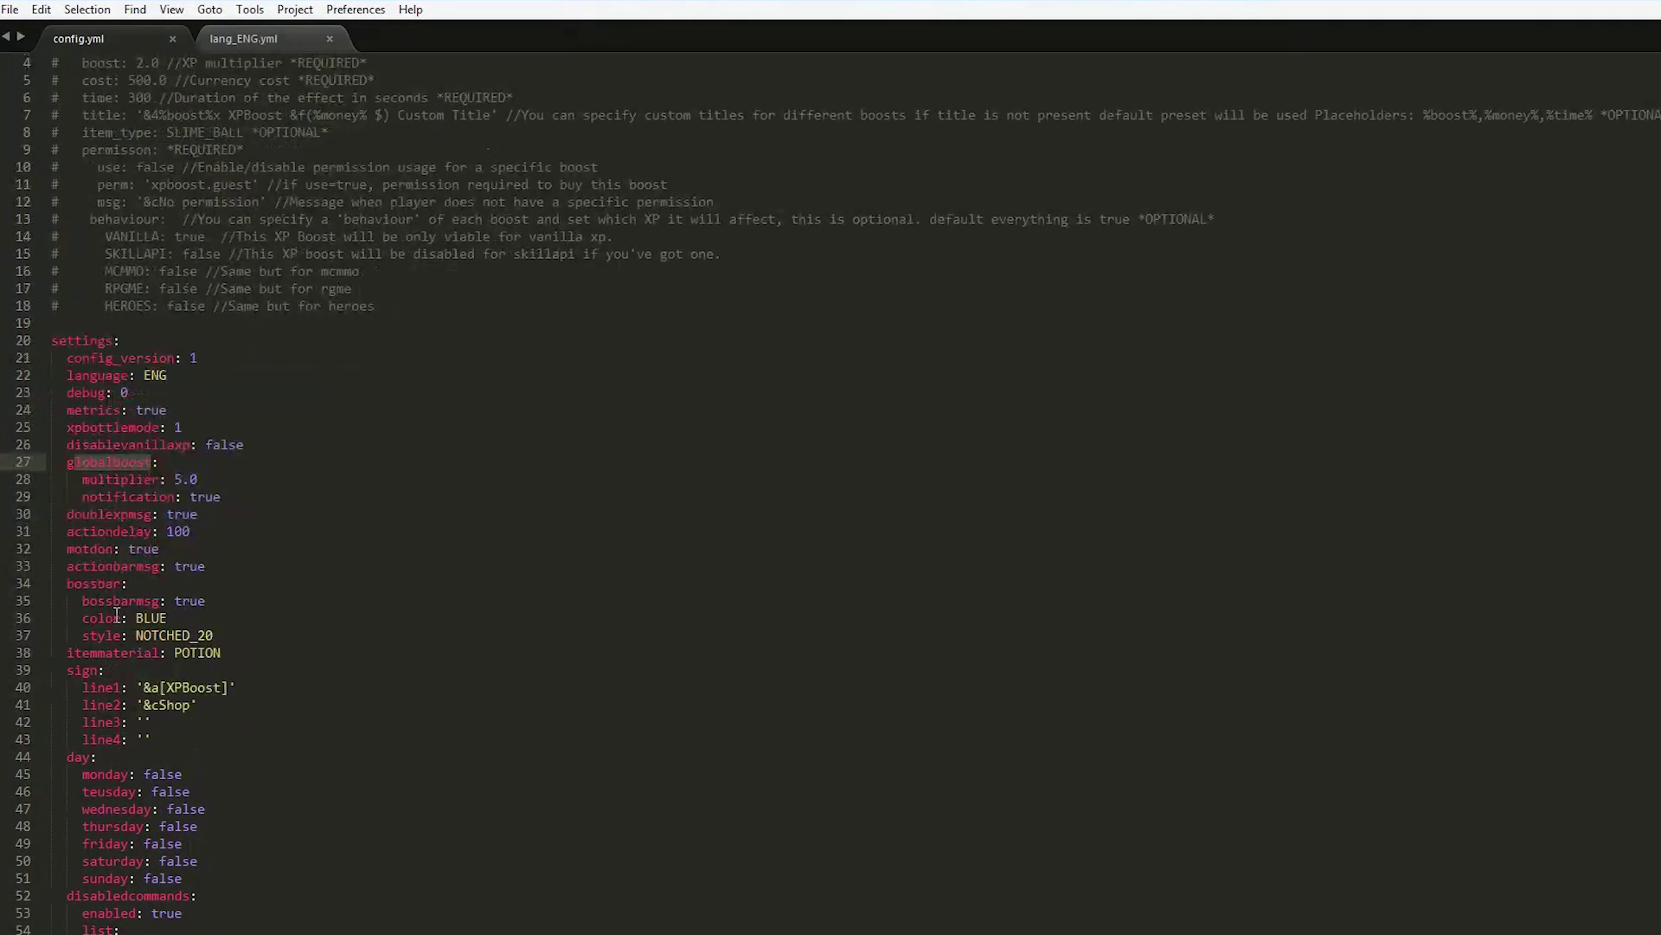
left_click_drag(63, 582, 214, 634)
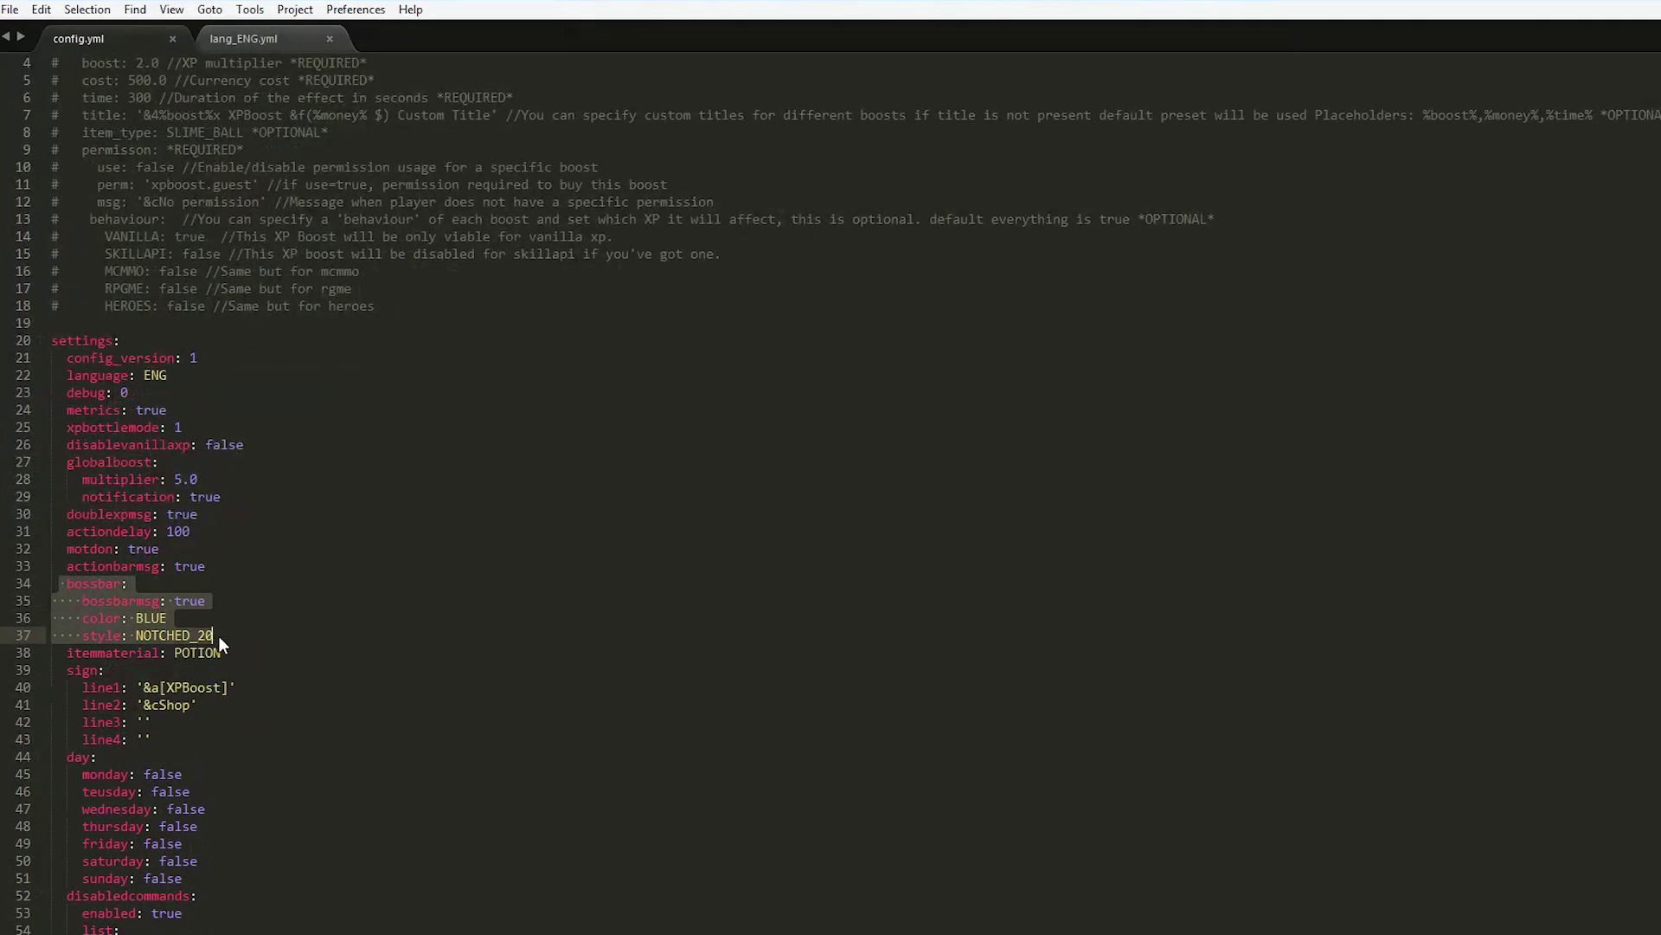
left_click(167, 617)
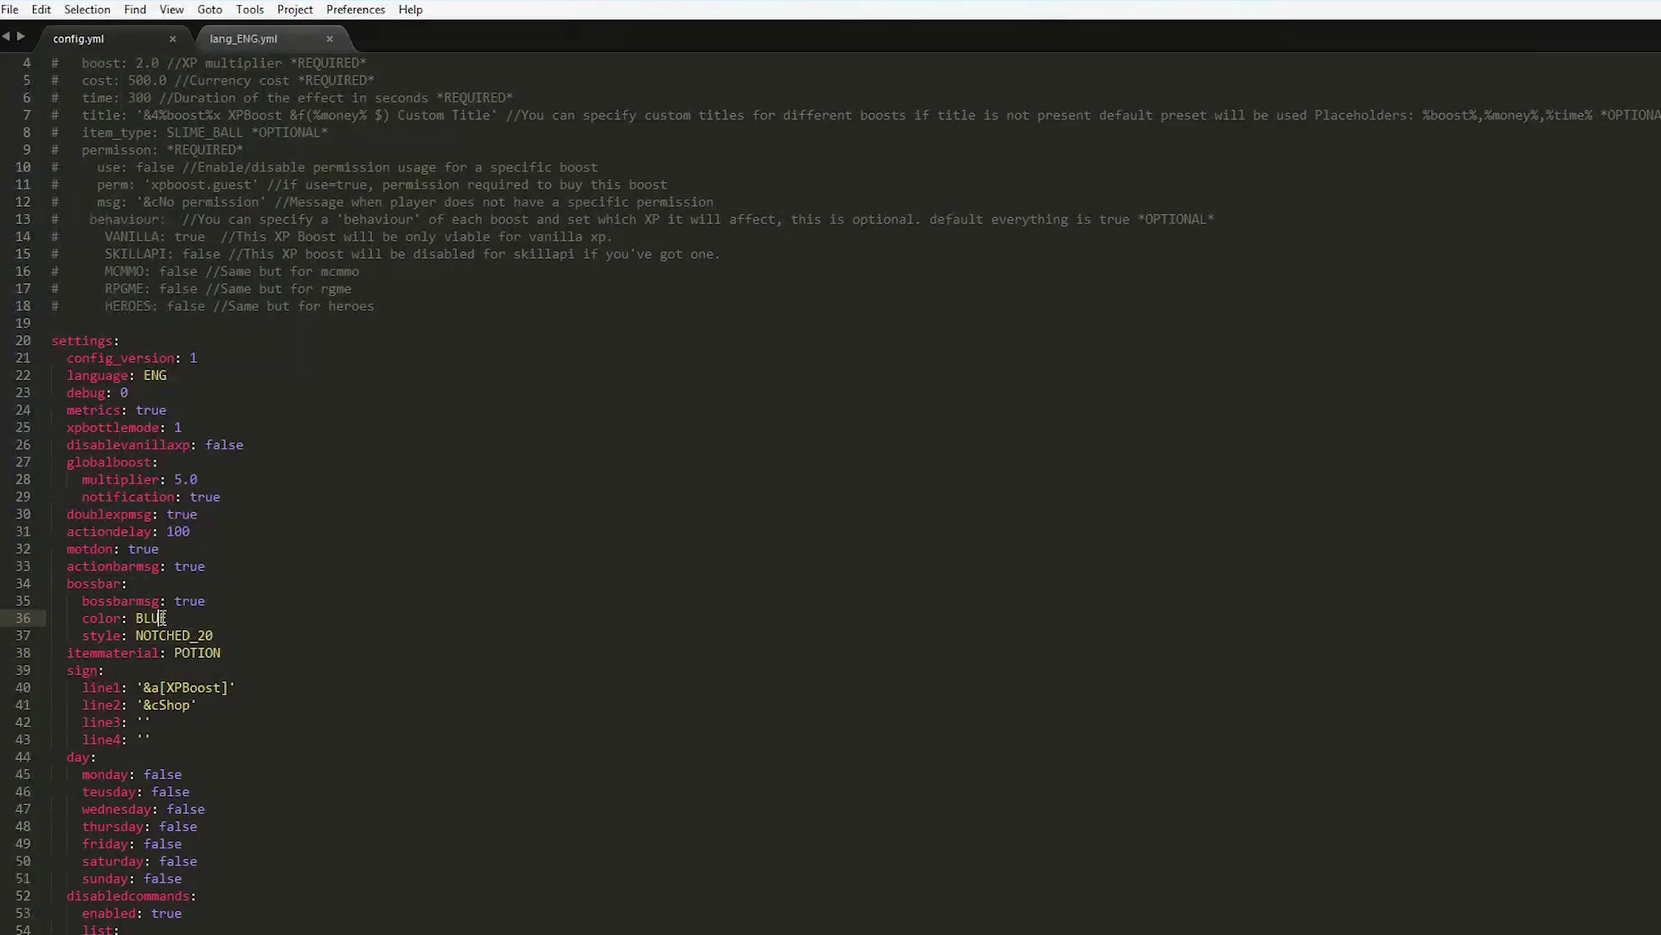
scroll(188, 610, "down", 2)
scroll(189, 609, "down", 5)
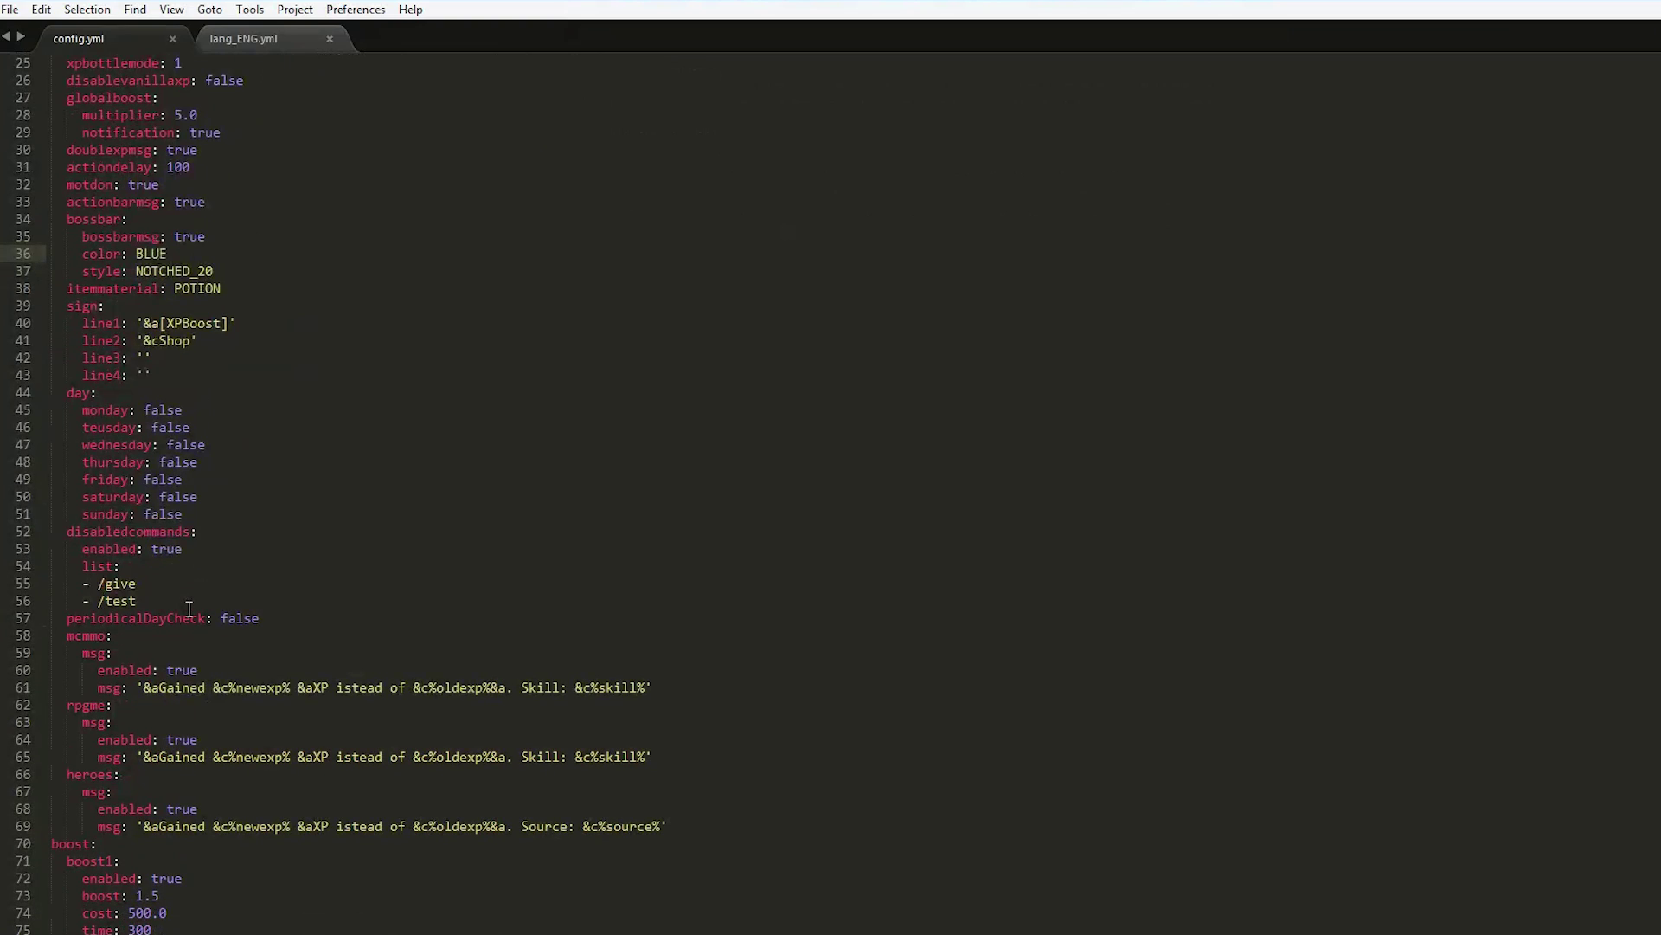
left_click(167, 271)
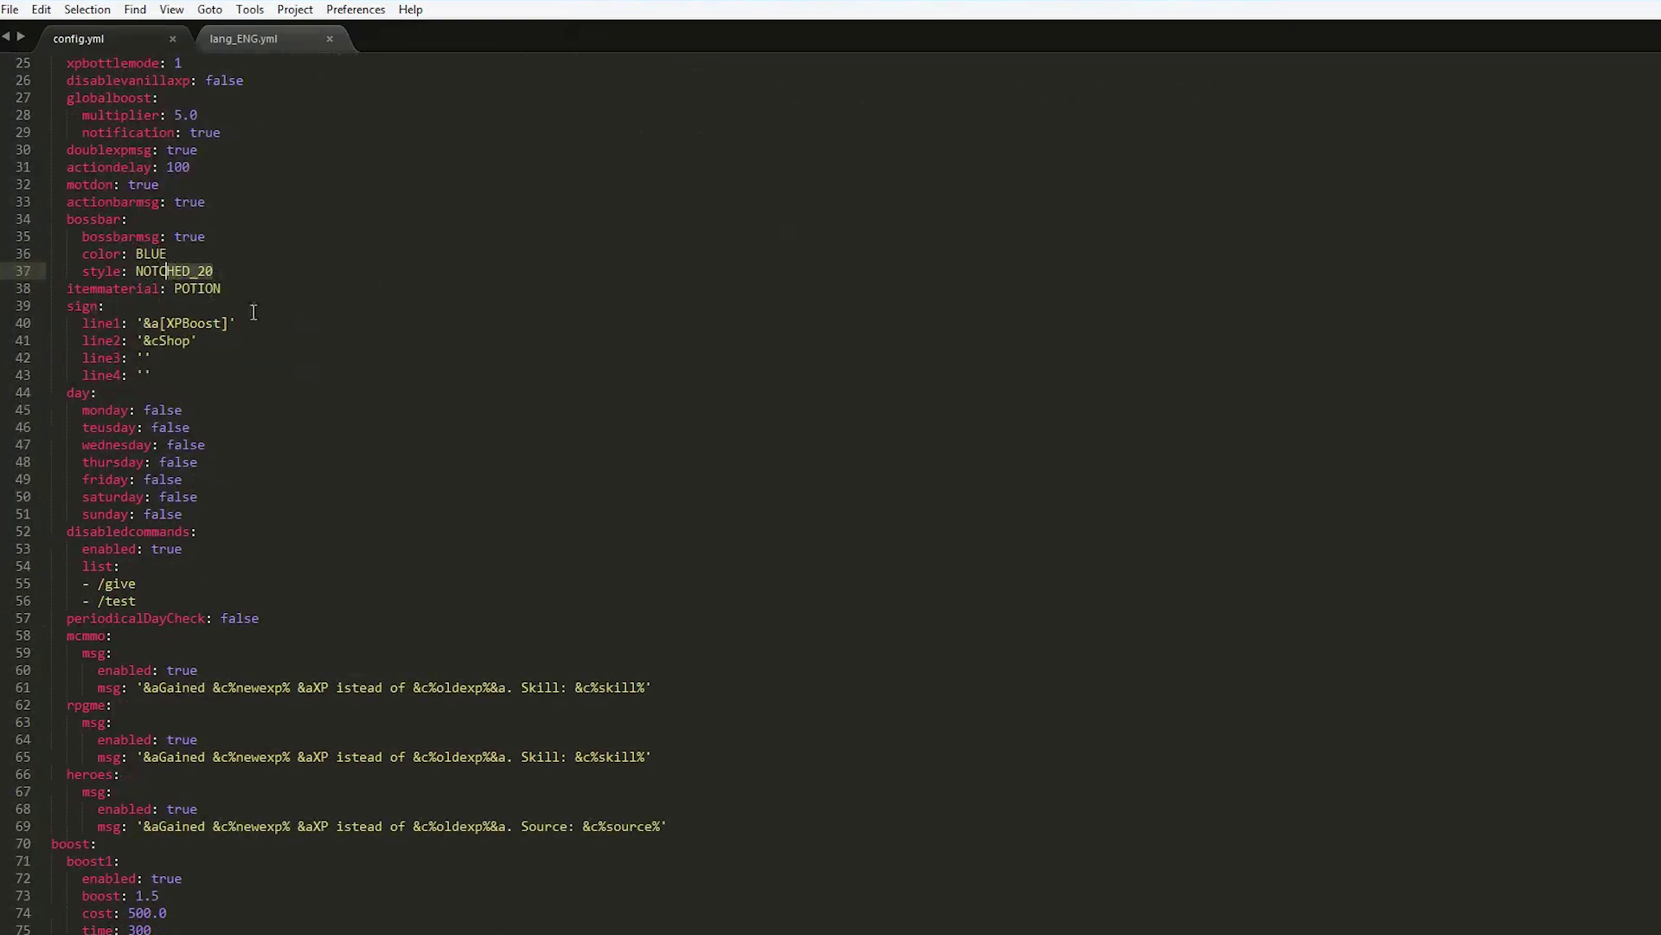
left_click(275, 326)
scroll(259, 472, "down", 17)
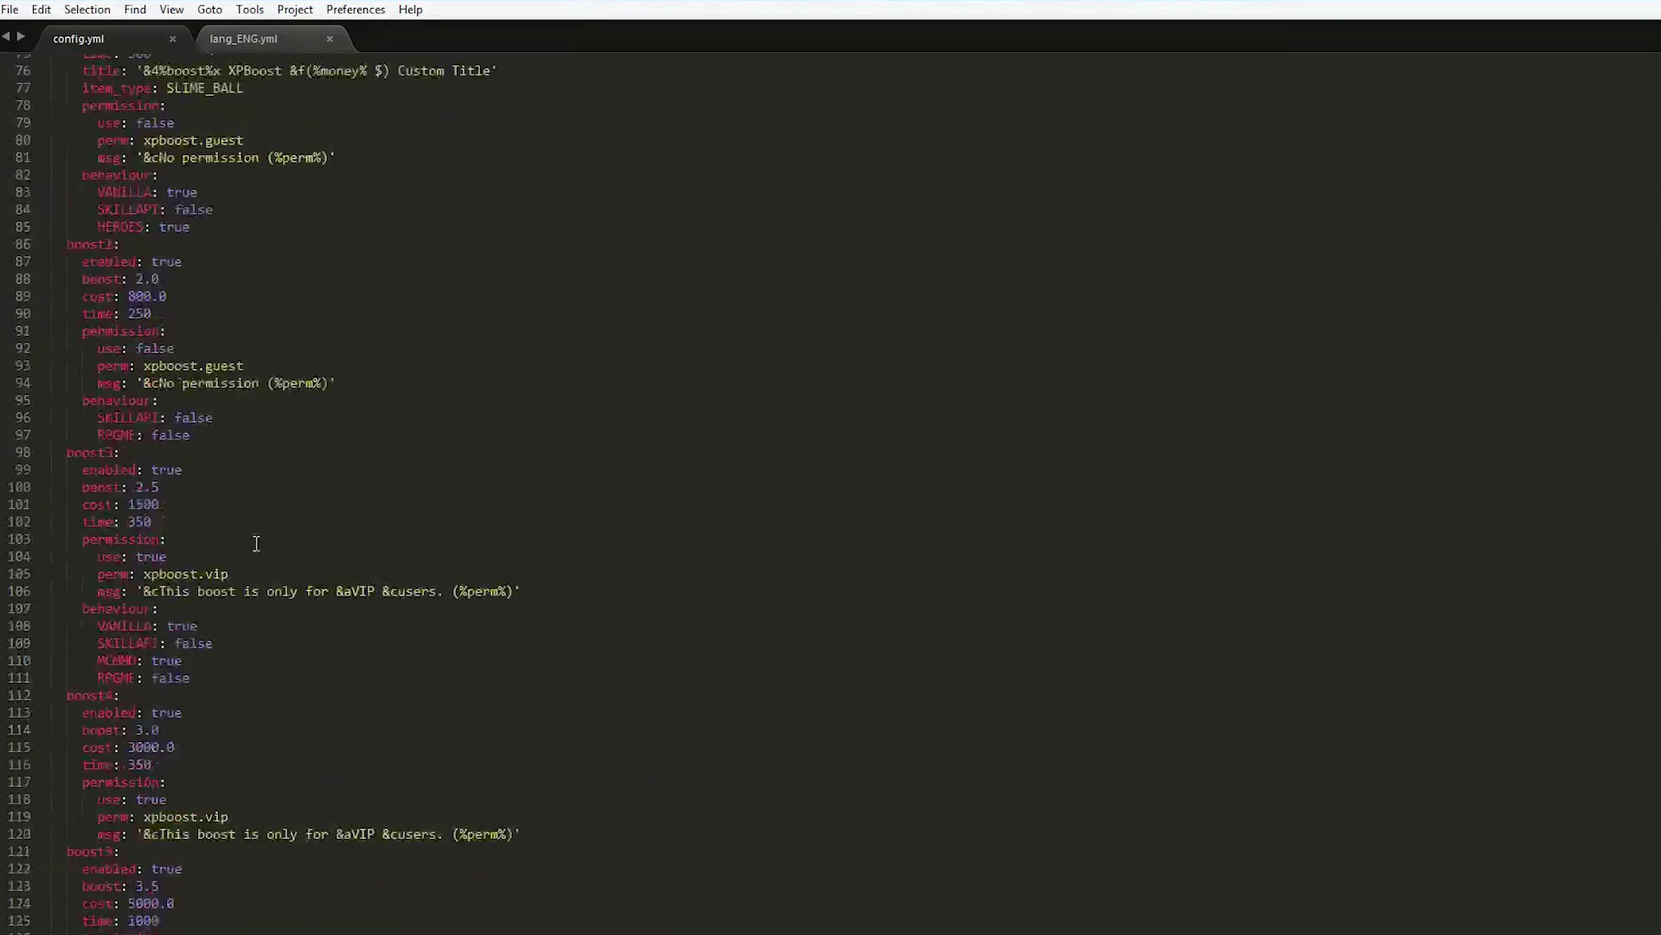
scroll(256, 543, "down", 19)
scroll(1010, 803, "up", 7)
scroll(987, 773, "up", 20)
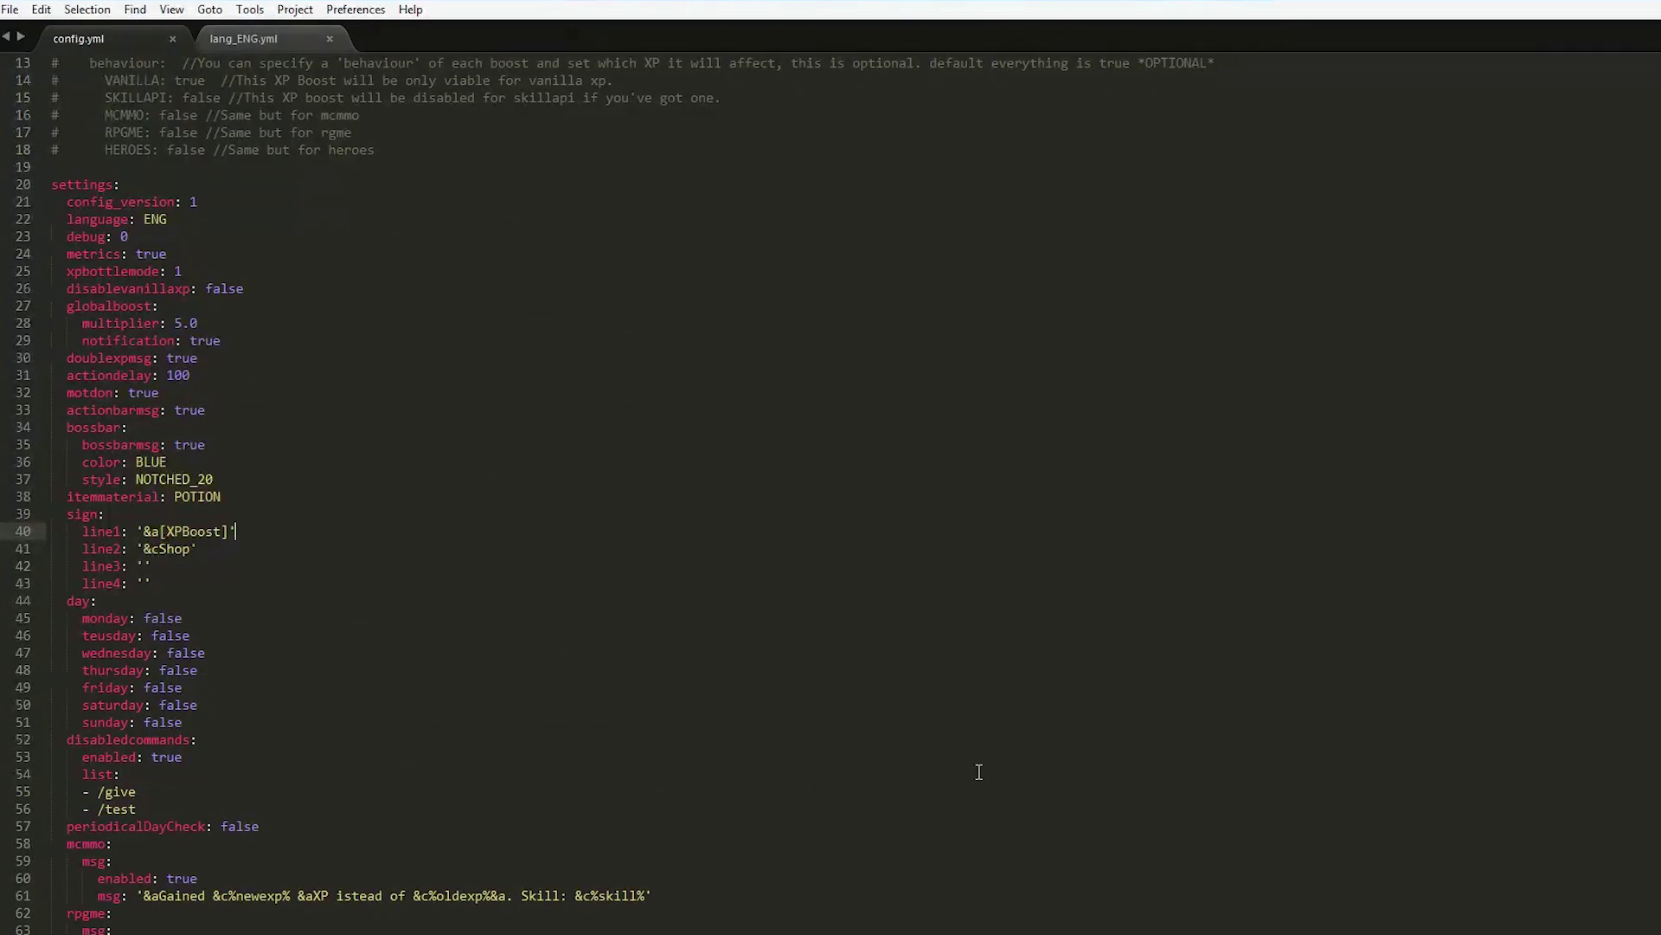